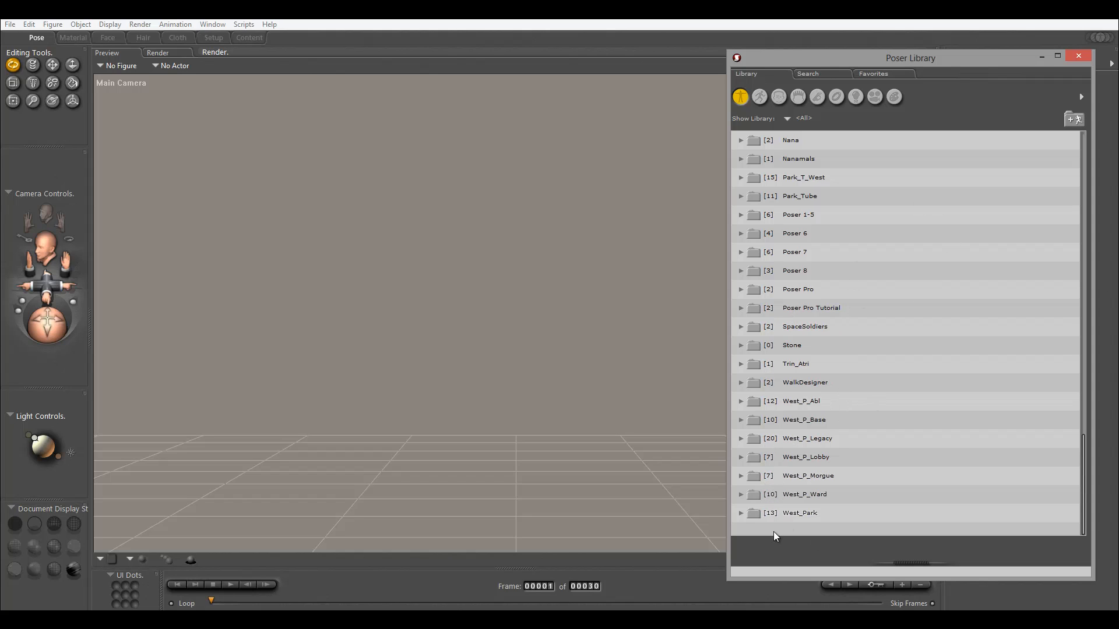
Load the !Pre_WP scene preset from the West_Park folder of the Poser library.
{"action": "left_click", "coordinate": [742, 513]}
{"action": "scroll", "coordinate": [831, 398], "scroll_direction": "down", "scroll_amount": 4}
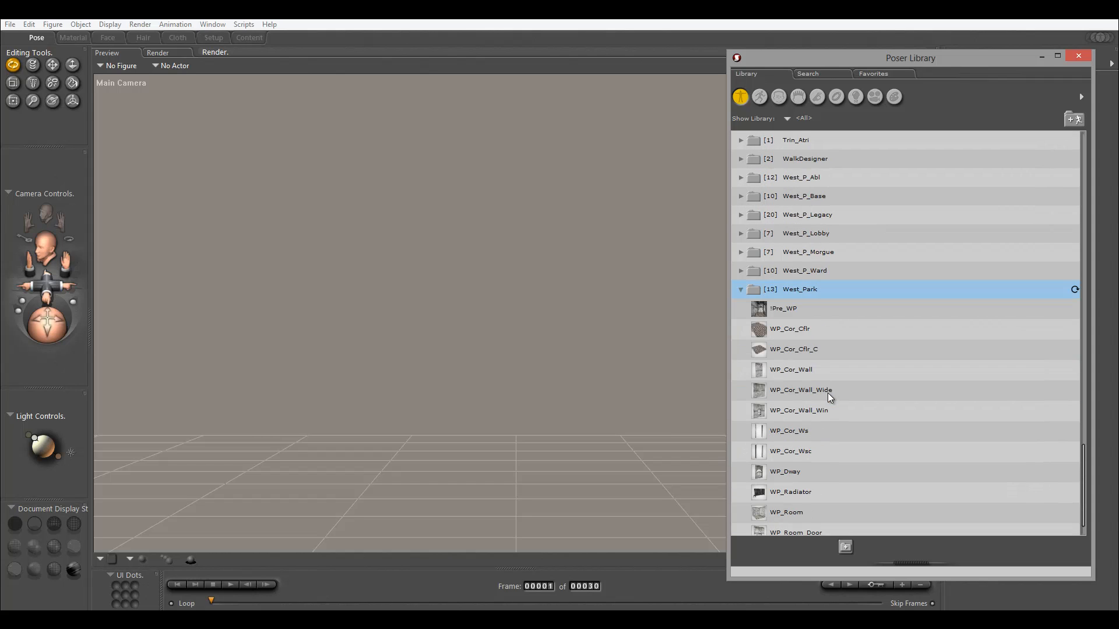
{"action": "left_click", "coordinate": [783, 309]}
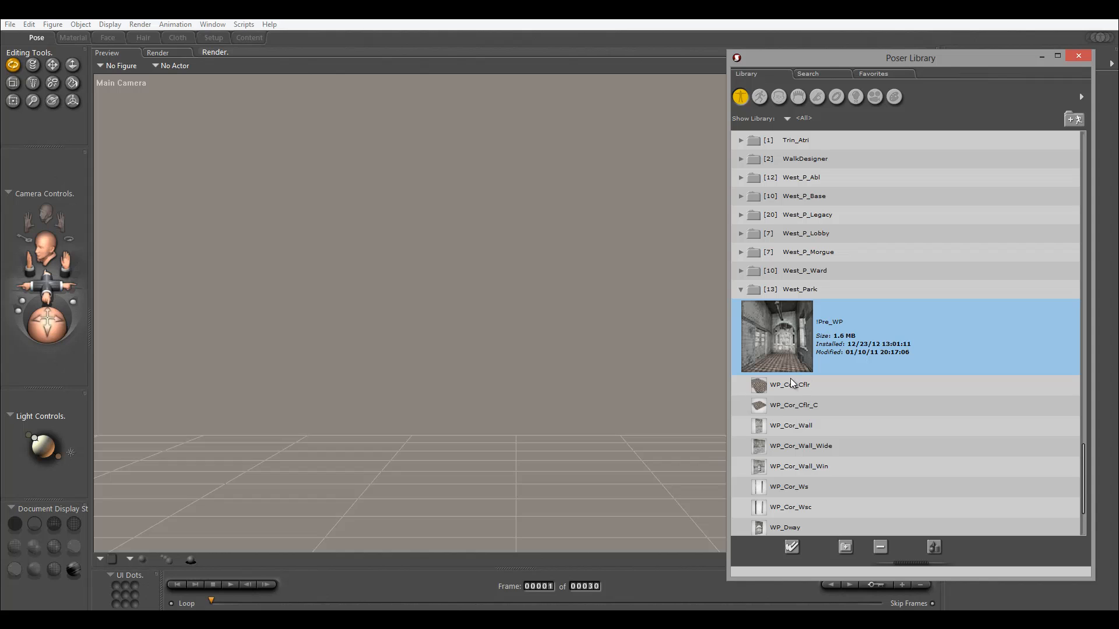
{"action": "scroll", "coordinate": [793, 419], "scroll_direction": "down", "scroll_amount": 2}
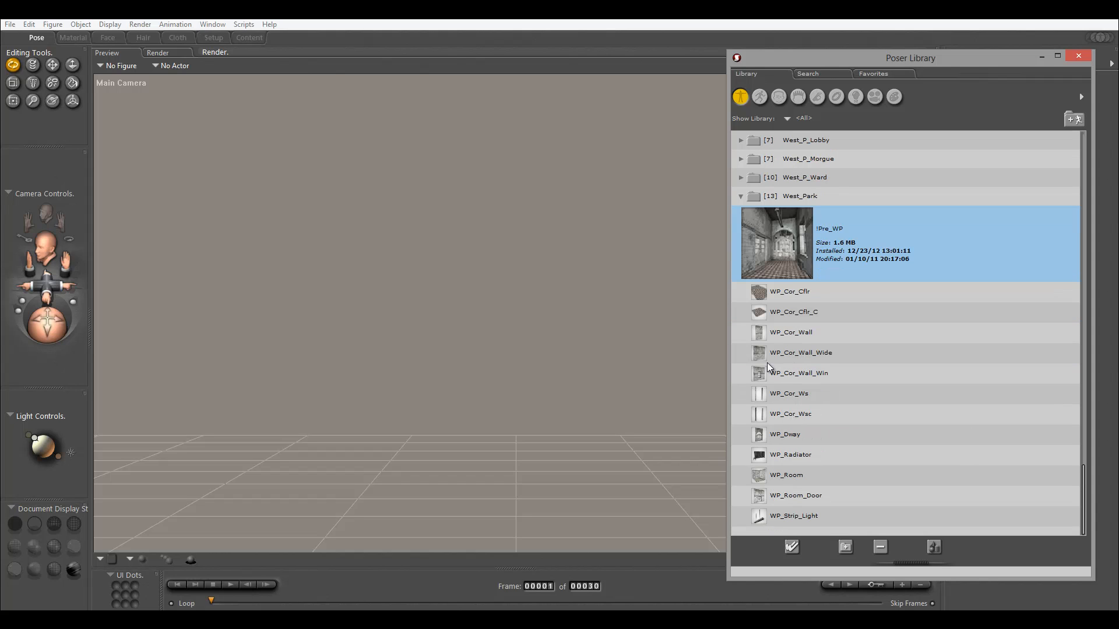
{"action": "scroll", "coordinate": [793, 360], "scroll_direction": "up", "scroll_amount": 1}
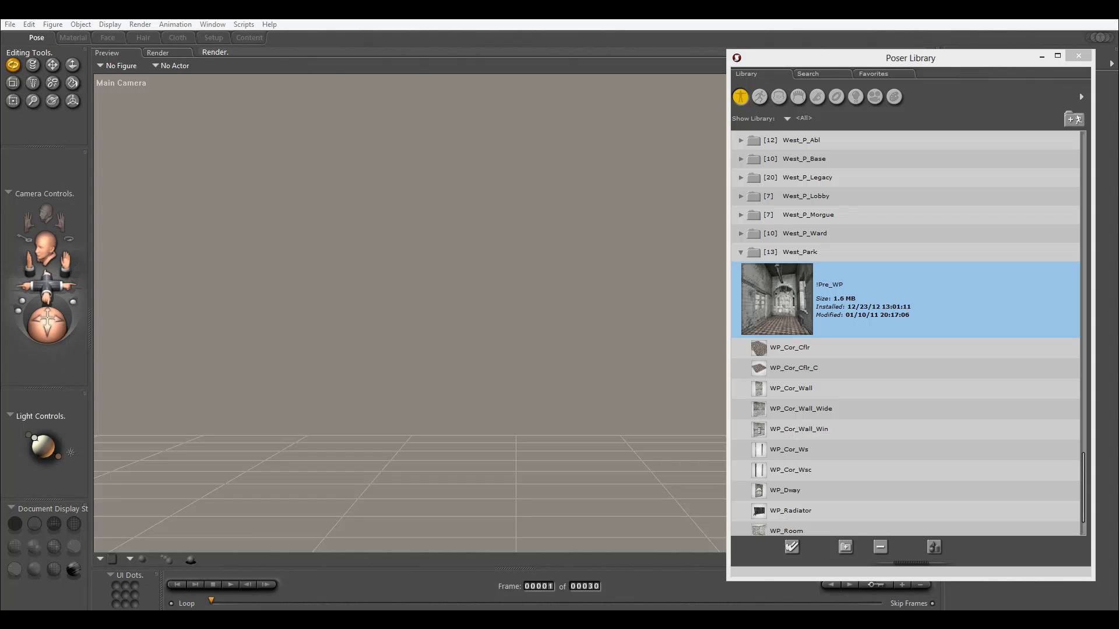
{"action": "left_click", "coordinate": [741, 234]}
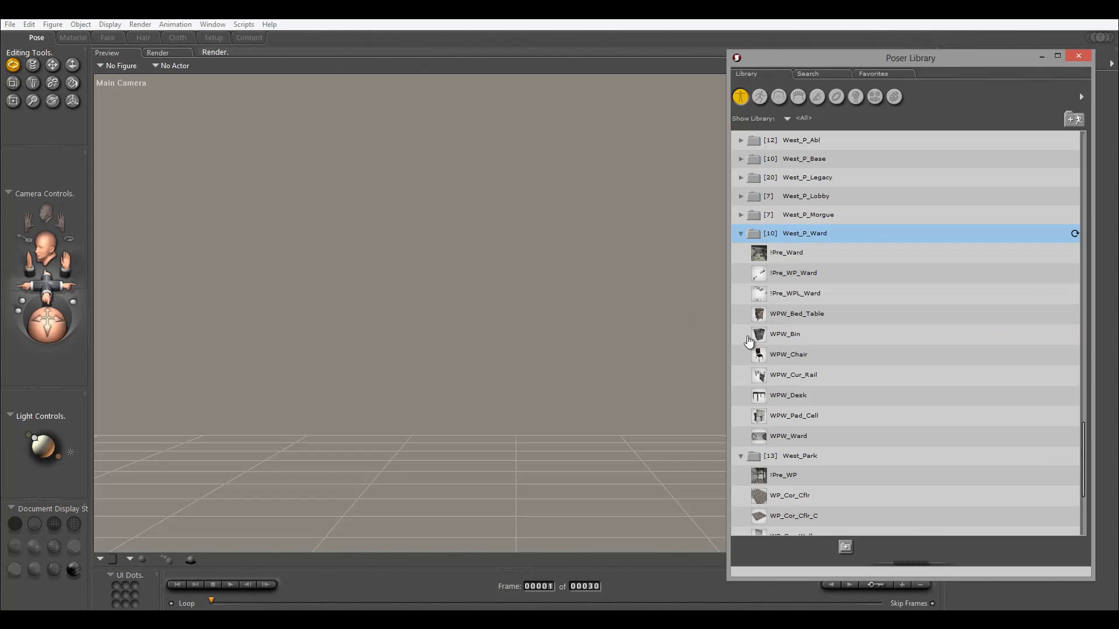
{"action": "left_click", "coordinate": [780, 253]}
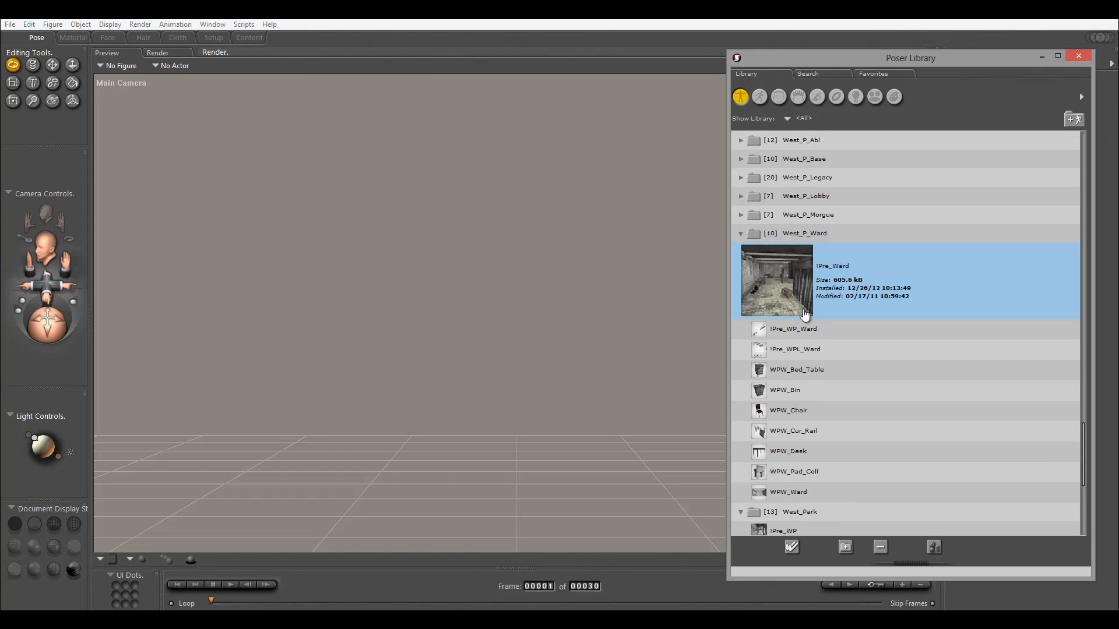
{"action": "left_click", "coordinate": [741, 233]}
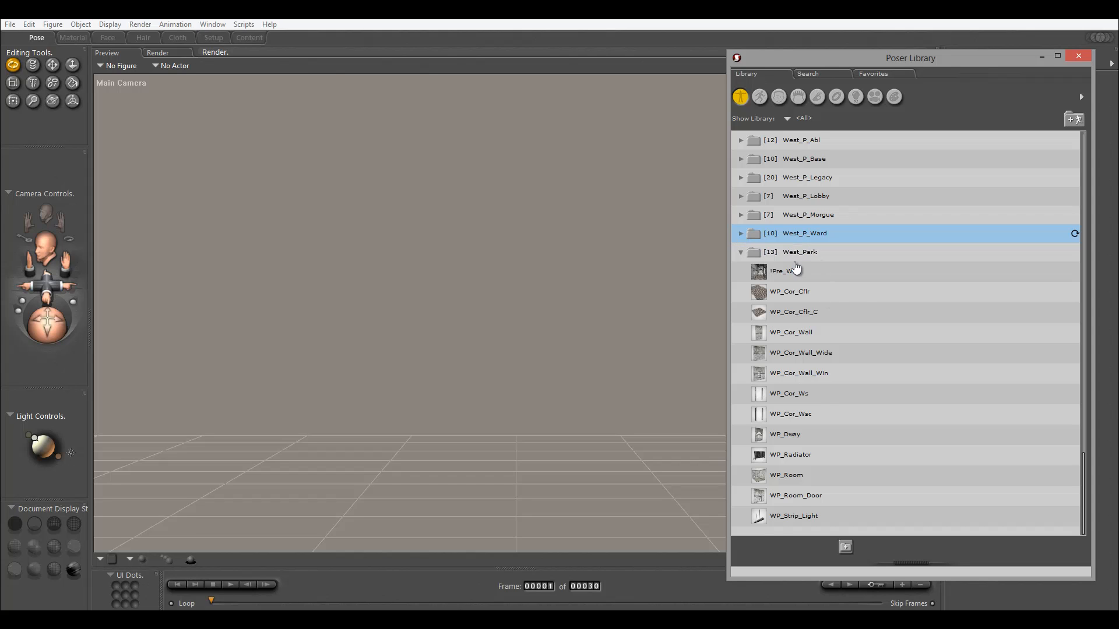
{"action": "left_click", "coordinate": [795, 271]}
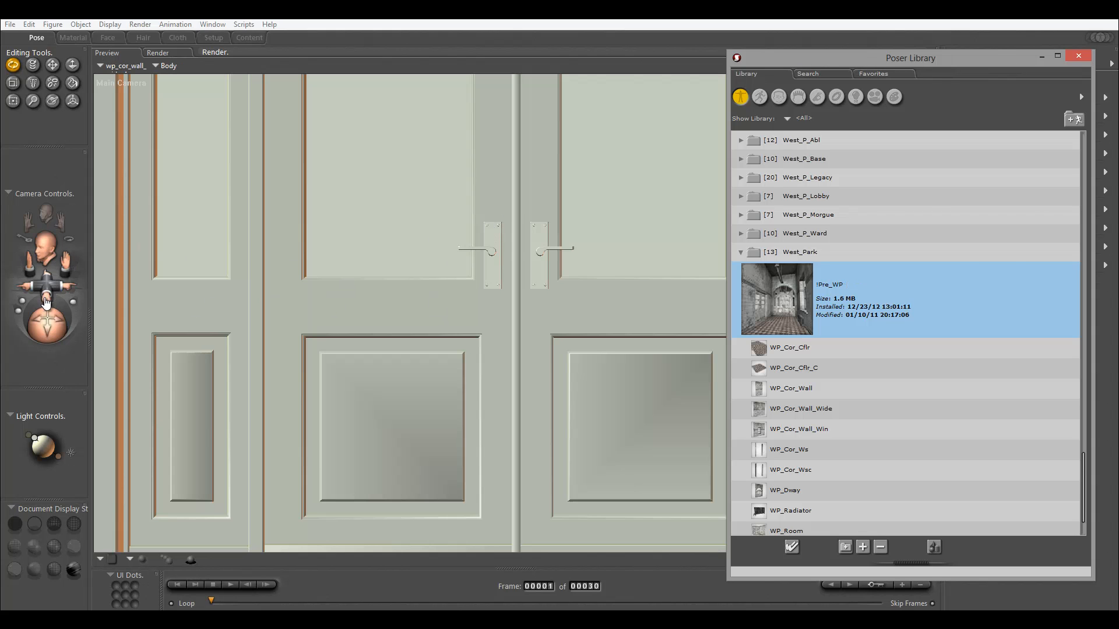
Hide the library window and orbit the camera to inspect the loaded hallway scene.
{"action": "left_click_drag", "start_coordinate": [804, 58], "coordinate": [1118, 76]}
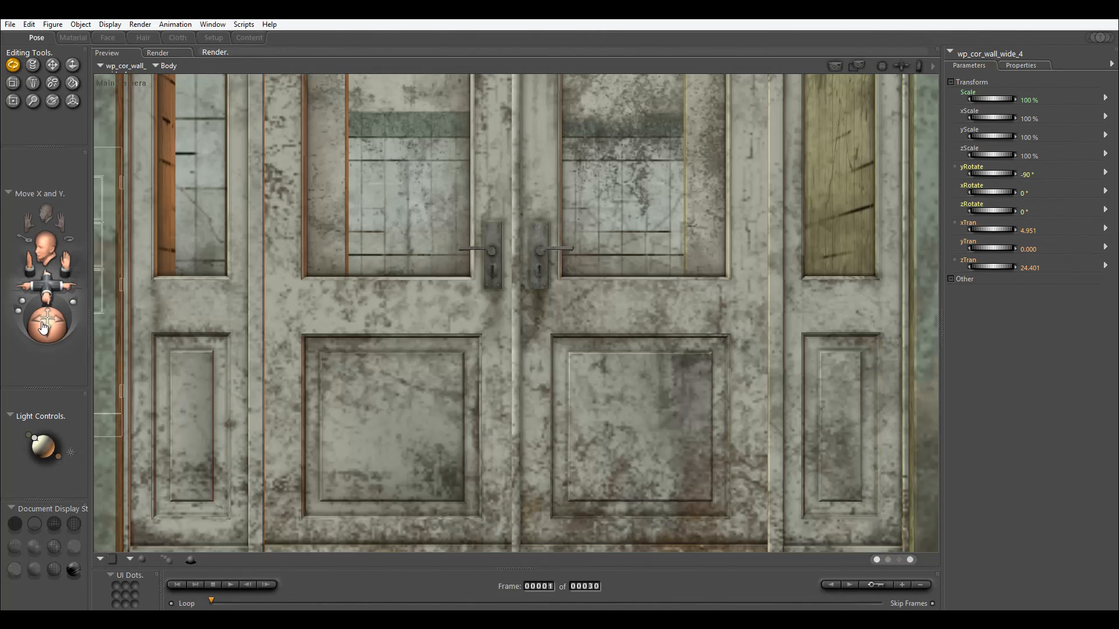
{"action": "mouse_move", "coordinate": [38, 326]}
{"action": "left_mouse_down"}
{"action": "mouse_move", "coordinate": [56, 330]}
{"action": "mouse_move", "coordinate": [48, 325]}
{"action": "left_mouse_up"}
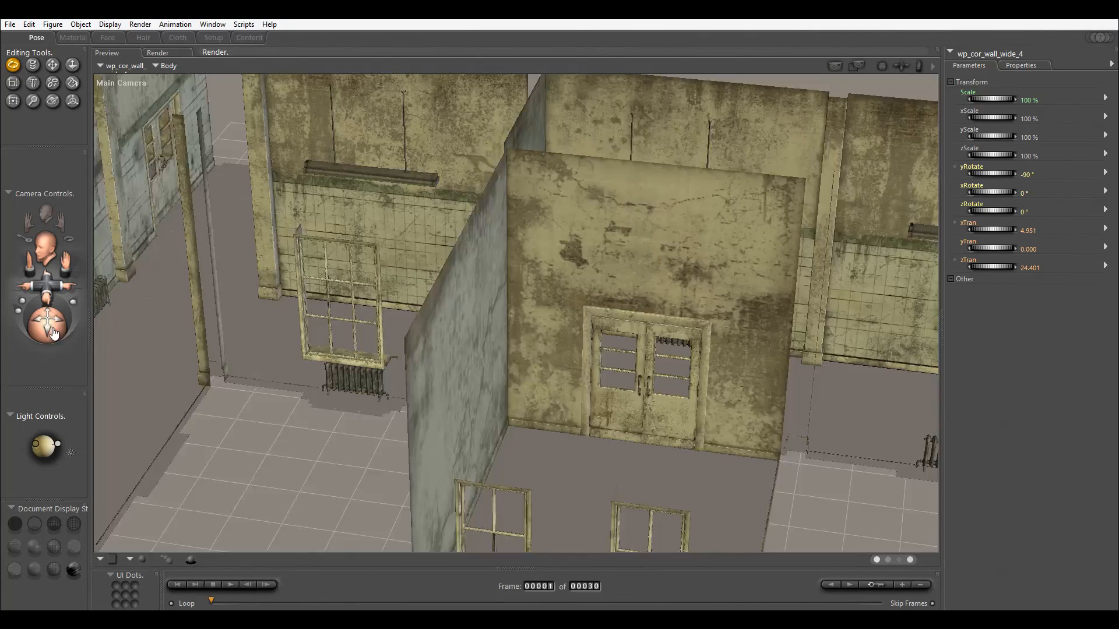
{"action": "left_click_drag", "start_coordinate": [52, 333], "coordinate": [628, 284]}
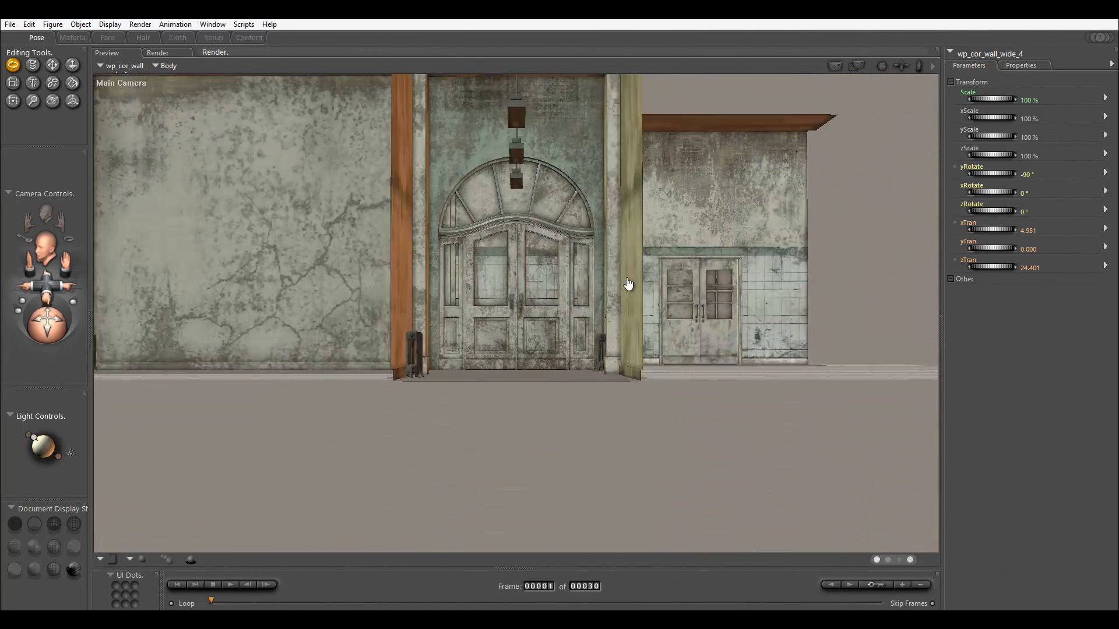
{"action": "left_click_drag", "start_coordinate": [727, 177], "coordinate": [682, 179]}
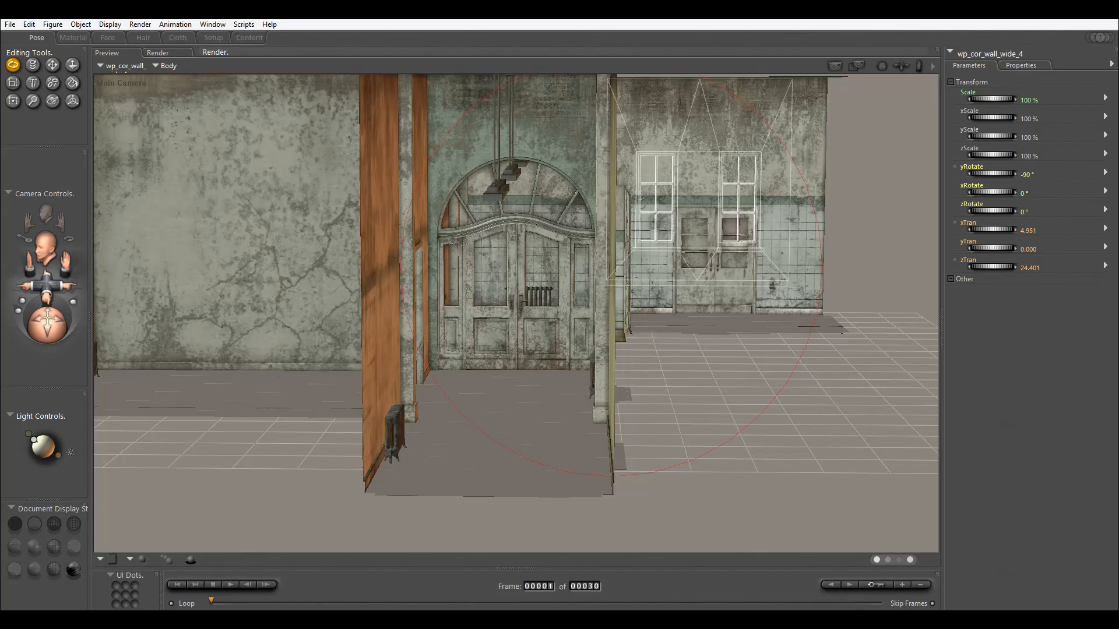
{"action": "left_click", "coordinate": [9, 24]}
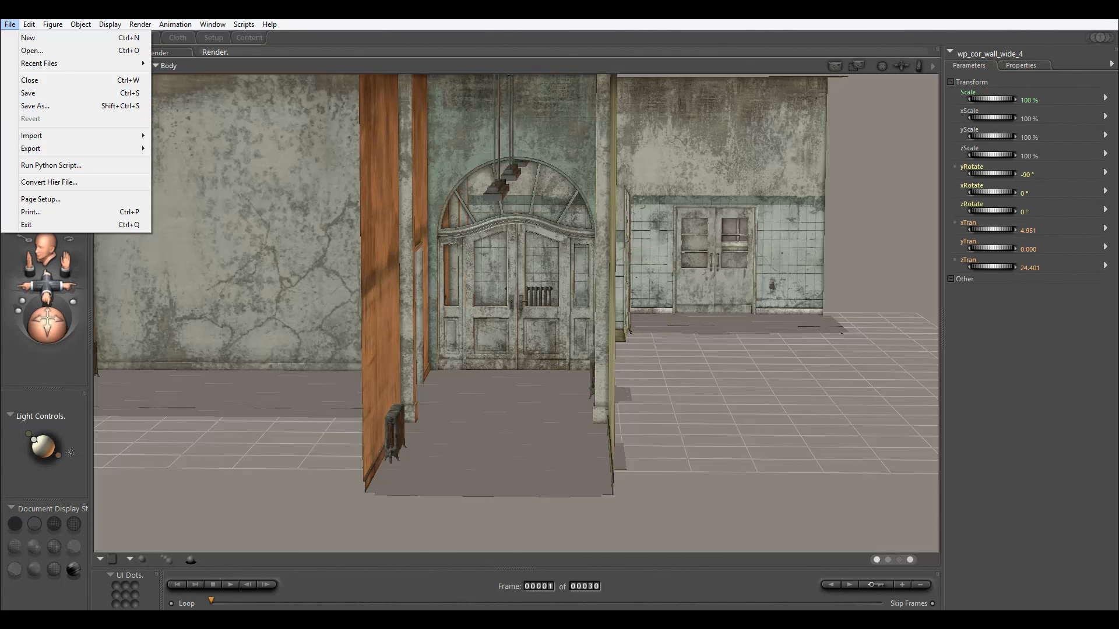
{"action": "left_click", "coordinate": [233, 198]}
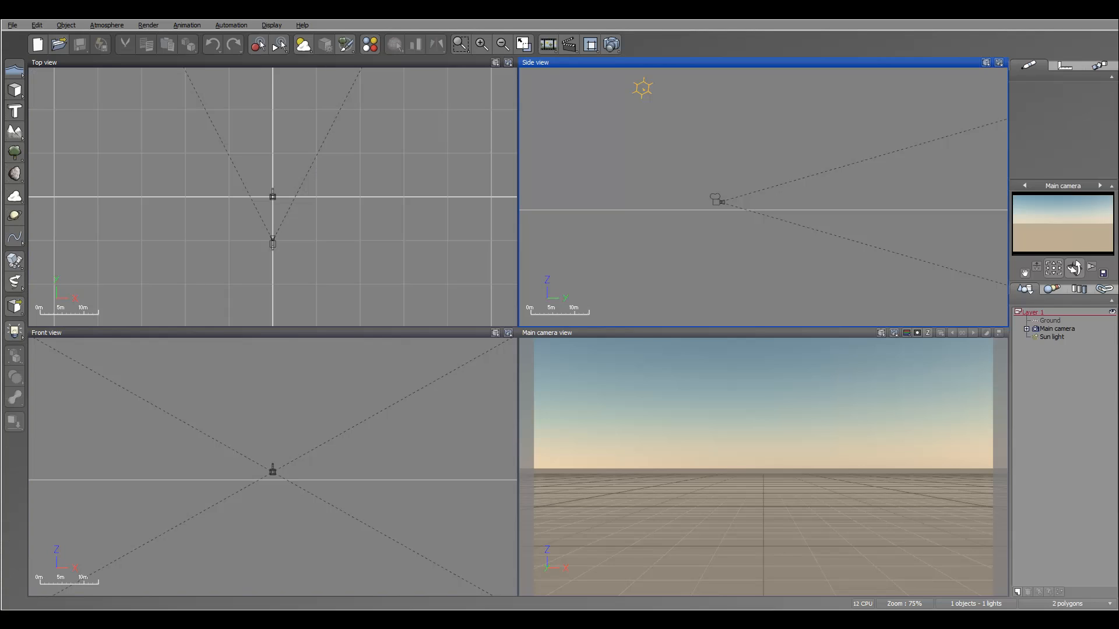
Start importing an object and select the Hallway.pz3 file in the Tutorial folder.
{"action": "left_click", "coordinate": [12, 25]}
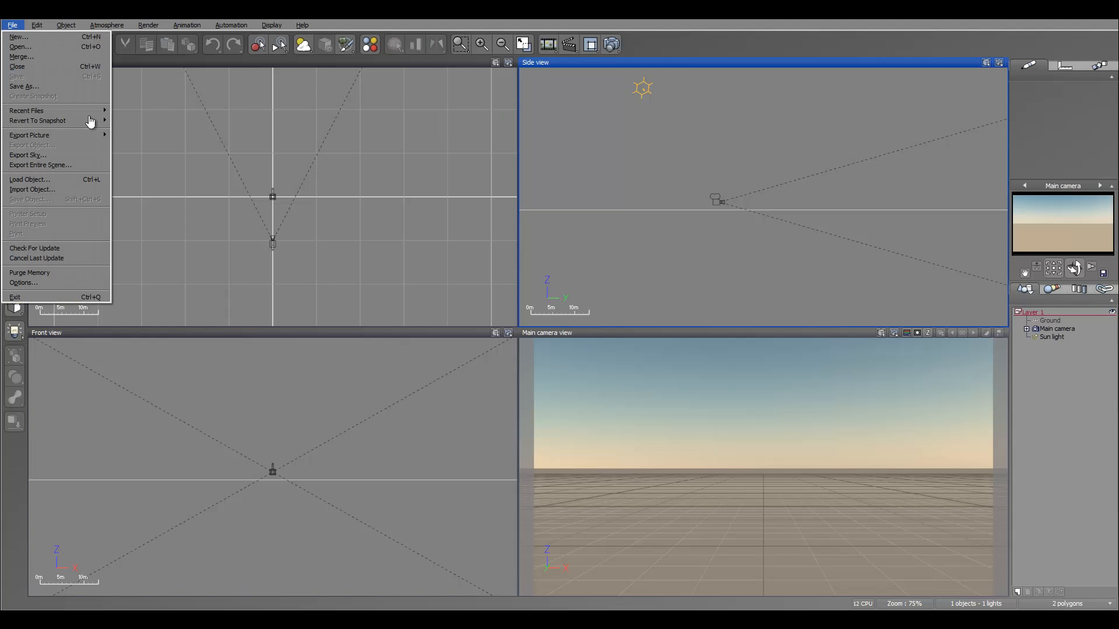
{"action": "key", "text": "Up"}
{"action": "key", "text": "Up"}
{"action": "key", "text": "Up"}
{"action": "key", "text": "Up"}
{"action": "key", "text": "Up"}
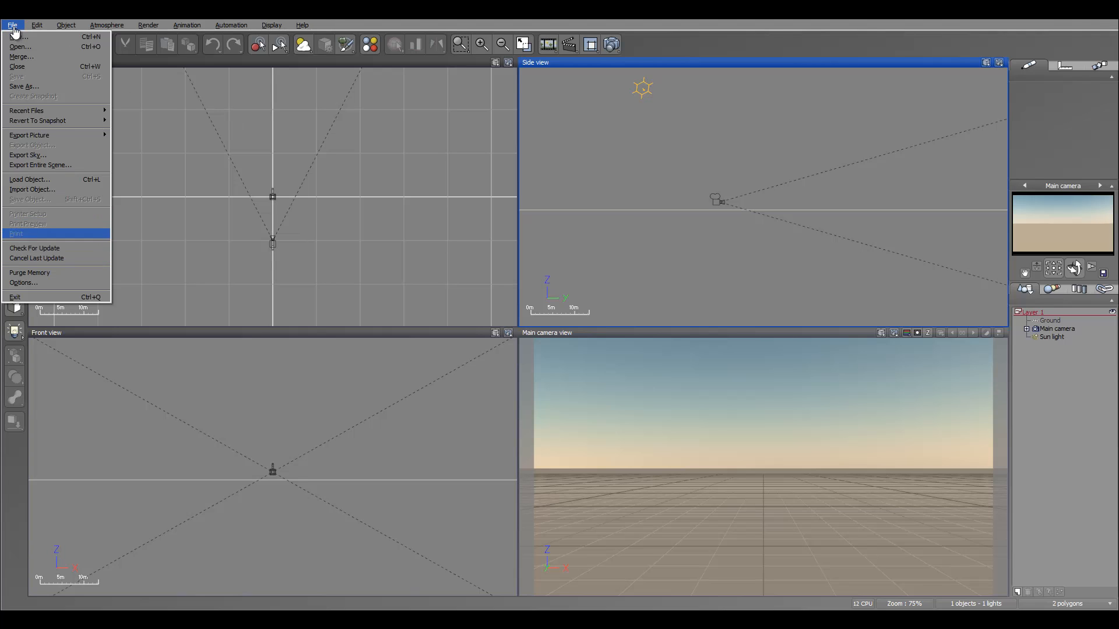
{"action": "left_click", "coordinate": [46, 191]}
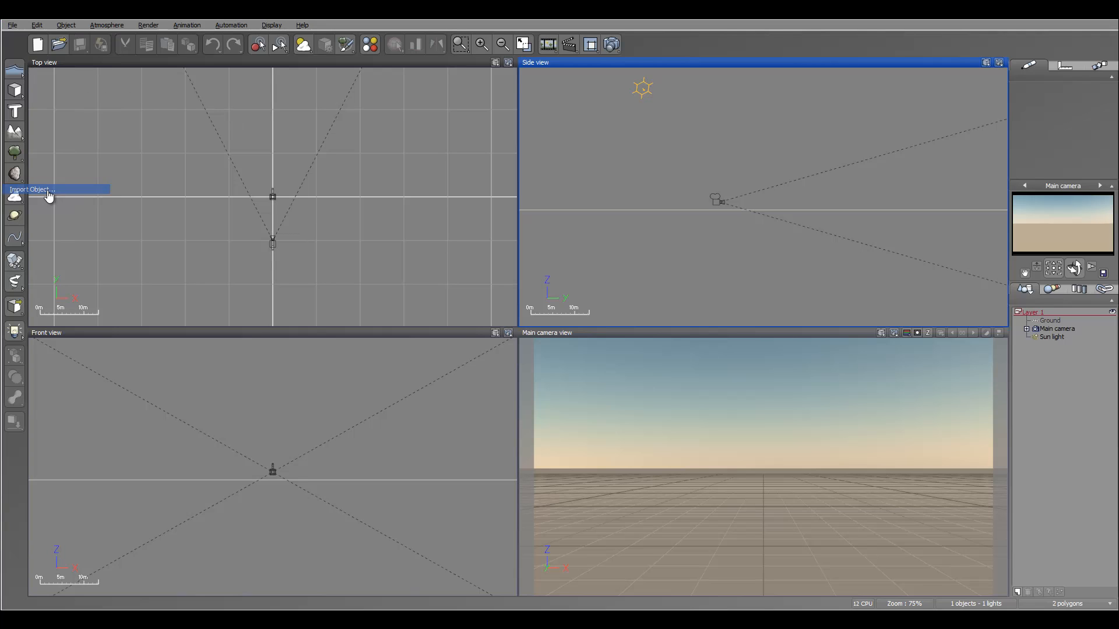
{"action": "double_click", "coordinate": [507, 171]}
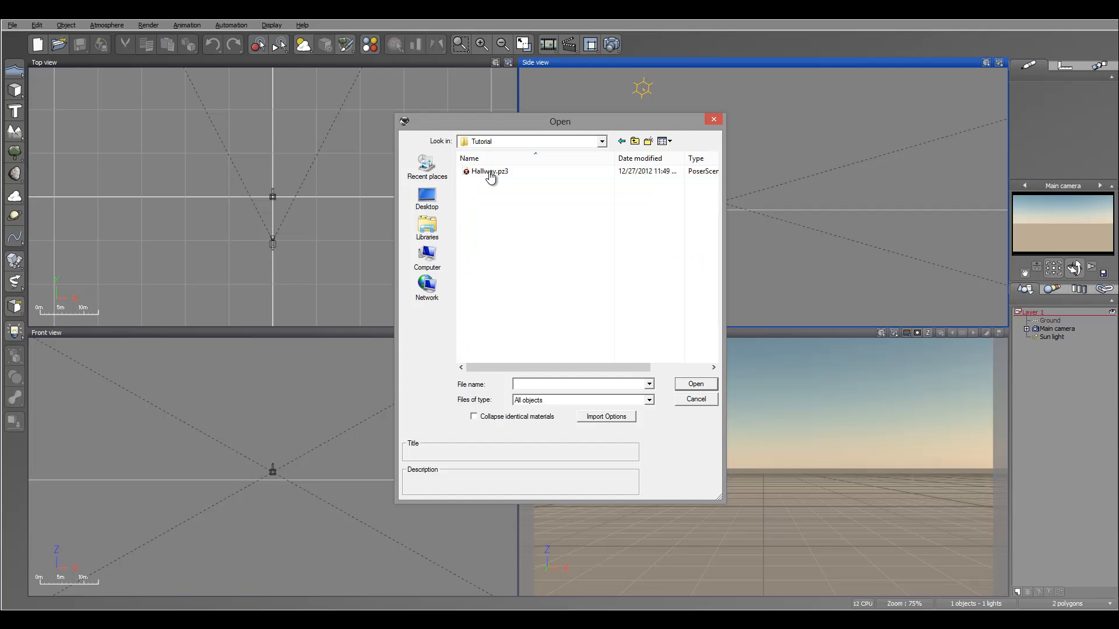
{"action": "left_click", "coordinate": [493, 175]}
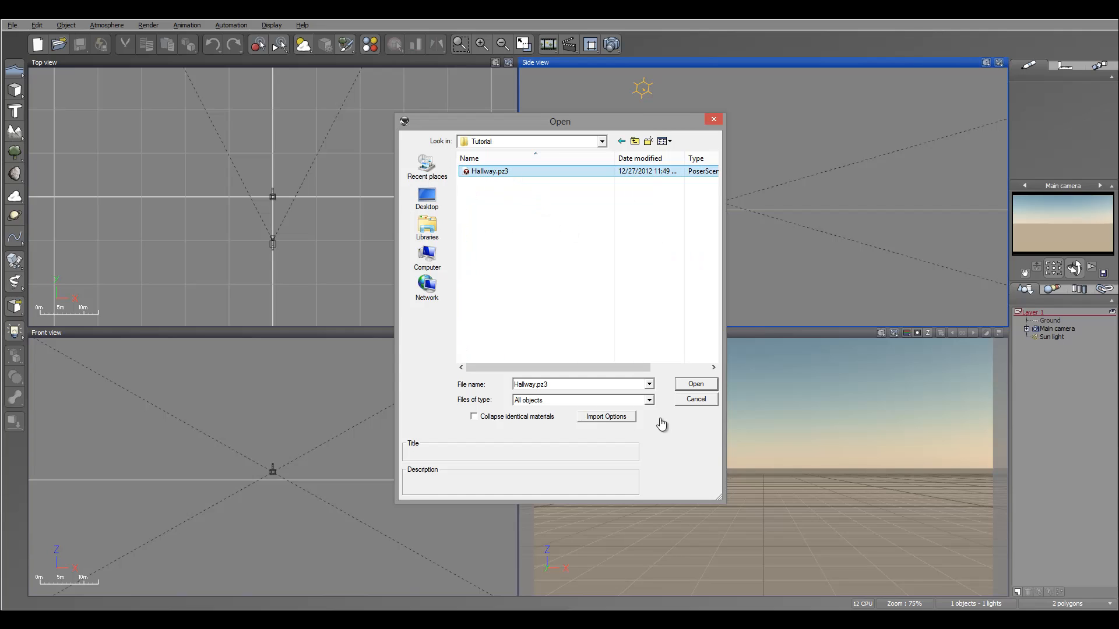
Review the import options and accept them unchanged.
{"action": "left_click", "coordinate": [609, 417]}
{"action": "left_click_drag", "start_coordinate": [526, 338], "coordinate": [289, 217]}
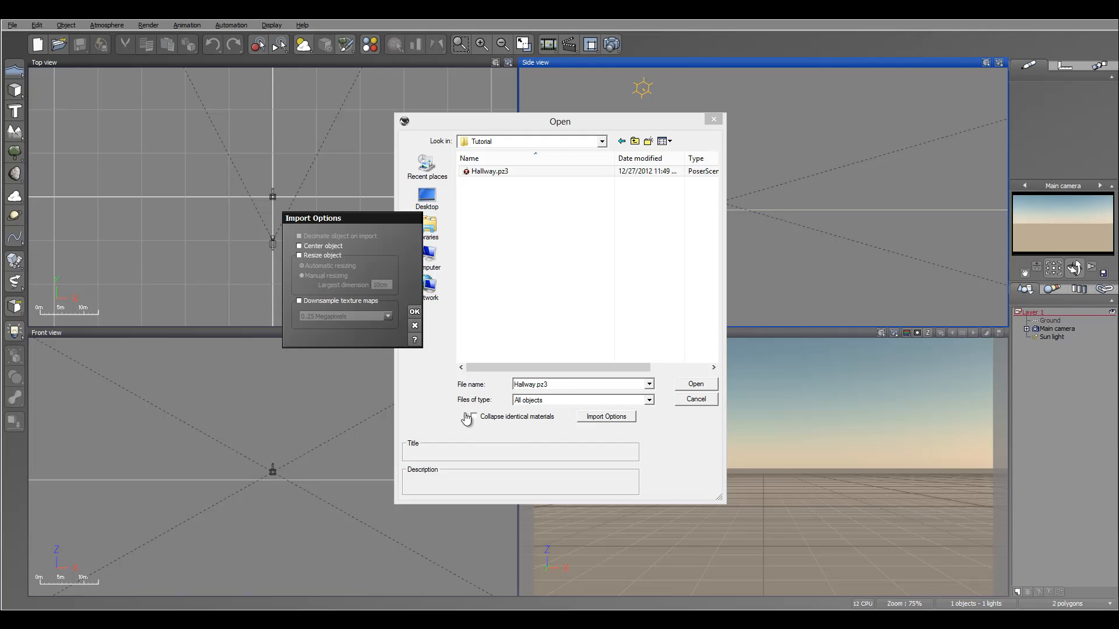
{"action": "key", "text": "Return"}
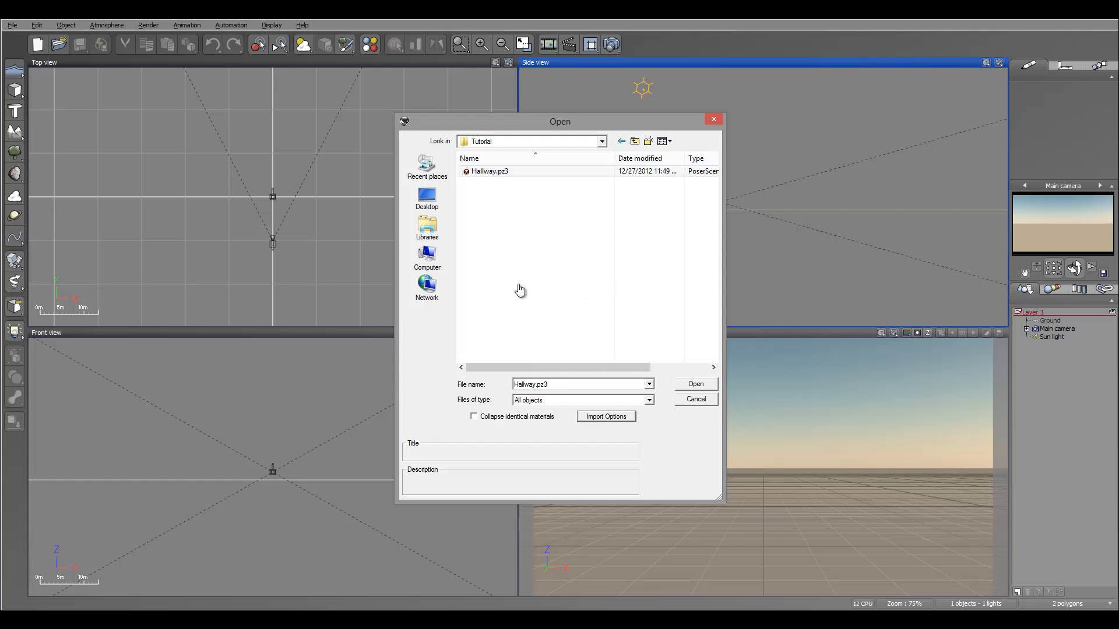
Import Hallway.pz3, choosing to import a single frame from the Poser animation.
{"action": "left_click", "coordinate": [696, 384]}
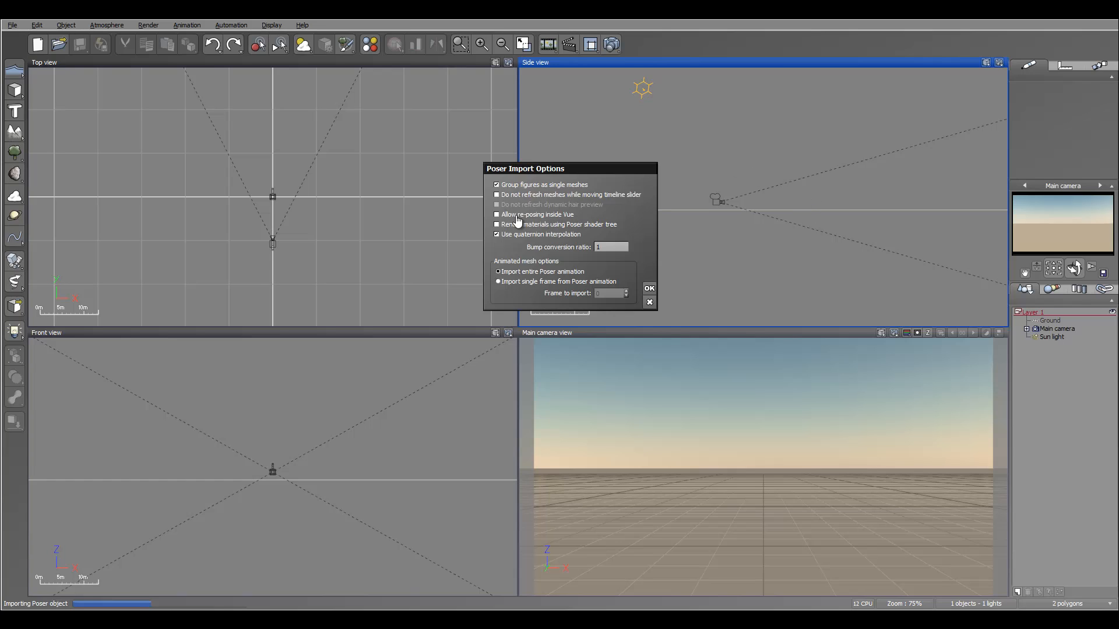
{"action": "left_click", "coordinate": [577, 282]}
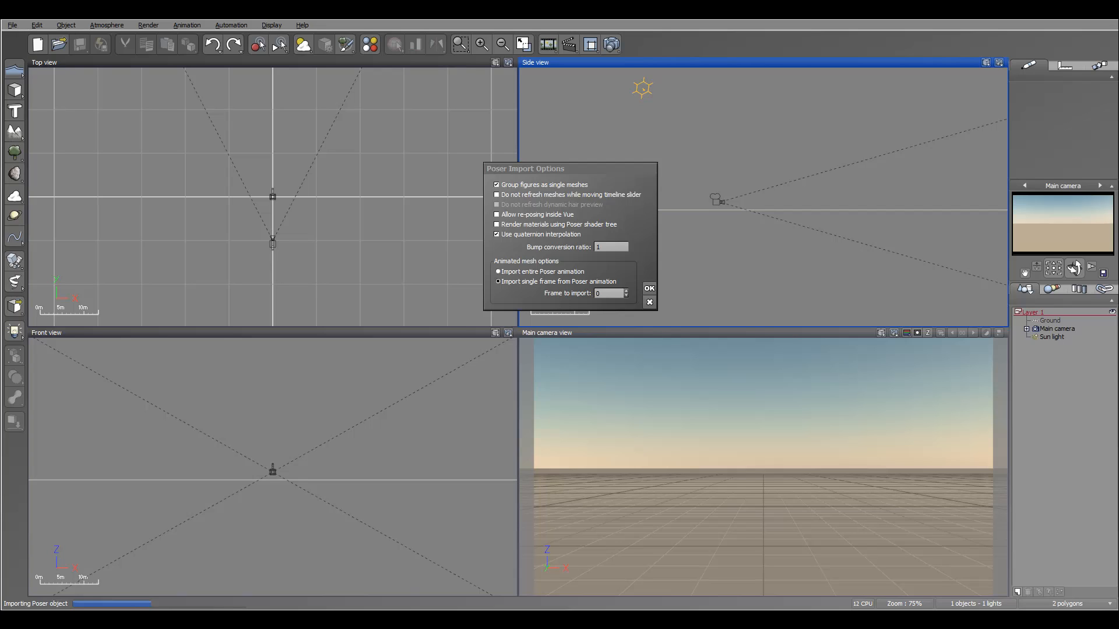
{"action": "key", "text": "Return"}
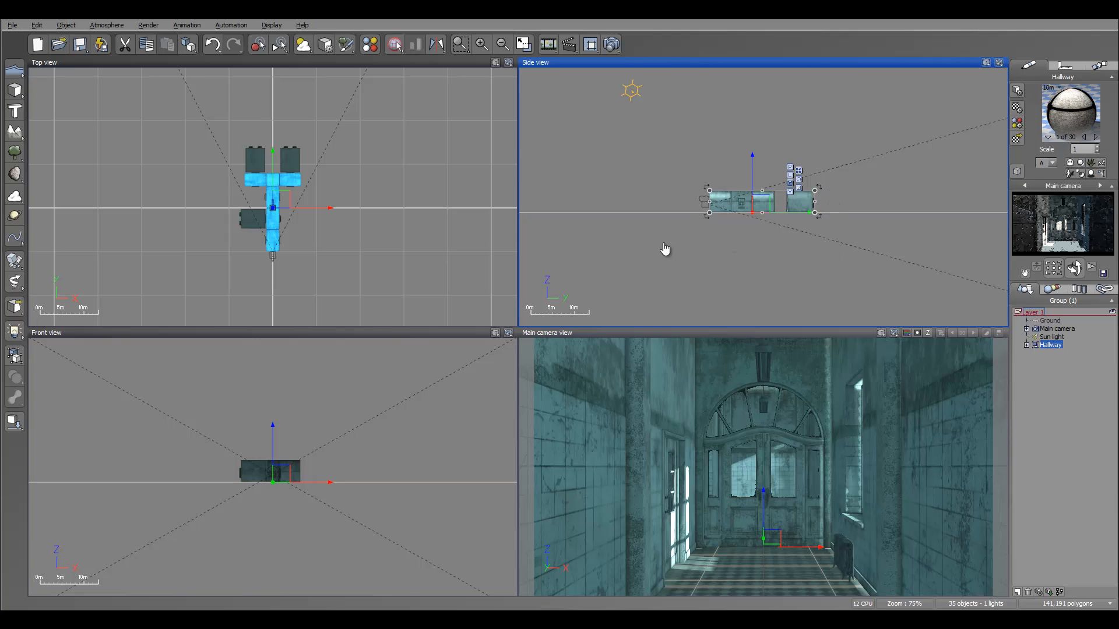
Zoom and pan the orthographic views to examine the imported hallway.
{"action": "right_click_drag", "start_coordinate": [753, 243], "coordinate": [725, 243]}
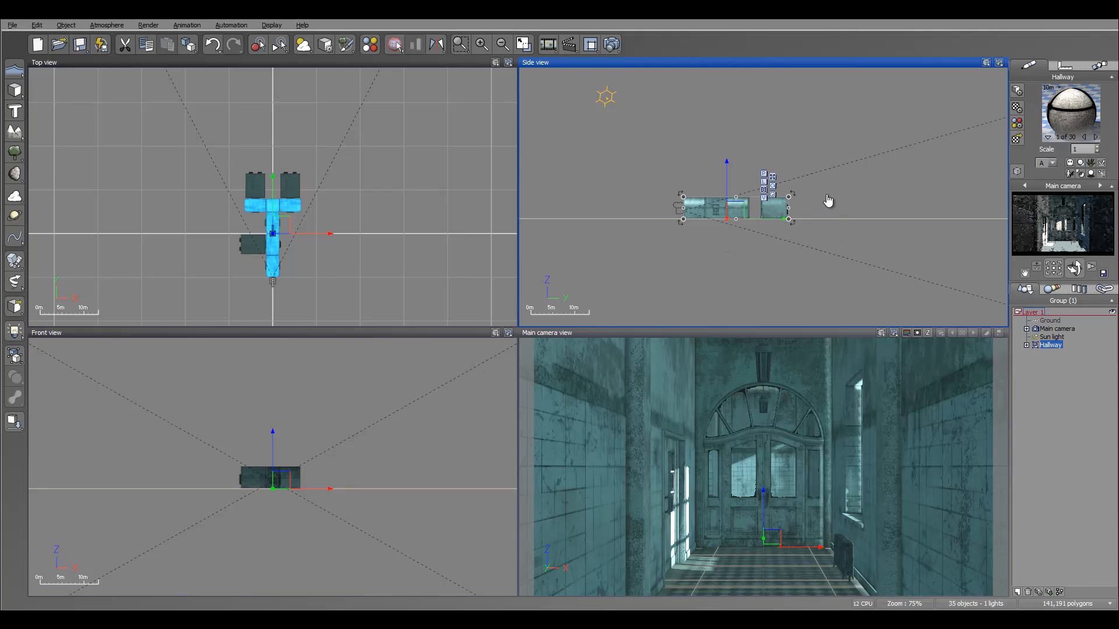
{"action": "right_click_drag", "start_coordinate": [731, 565], "coordinate": [740, 601]}
{"action": "scroll", "coordinate": [734, 572], "scroll_direction": "up", "scroll_amount": 9}
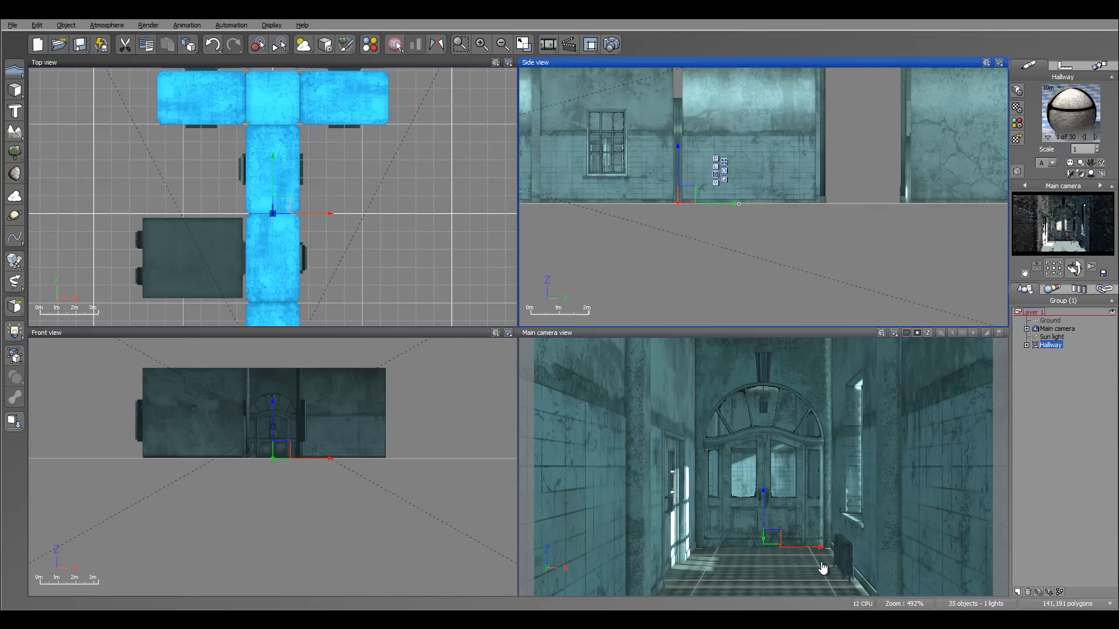
{"action": "right_click_drag", "start_coordinate": [556, 240], "coordinate": [702, 272]}
{"action": "left_click_drag", "start_coordinate": [829, 211], "coordinate": [829, 207]}
{"action": "key", "text": "ctrl+z"}
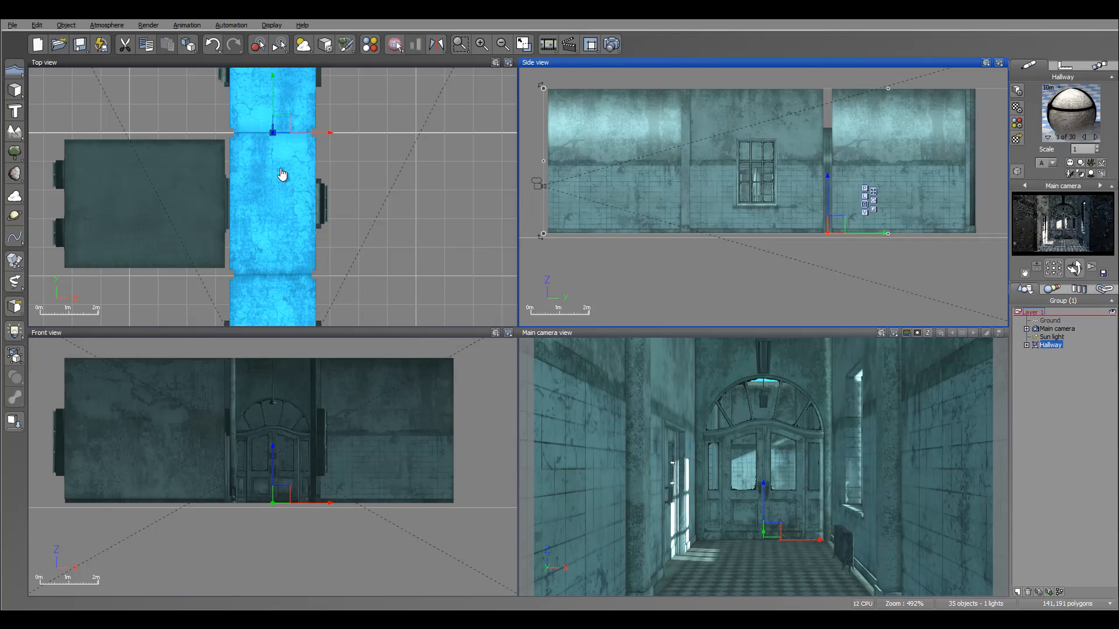
{"action": "left_click_drag", "start_coordinate": [781, 157], "coordinate": [782, 169], "text": "shift"}
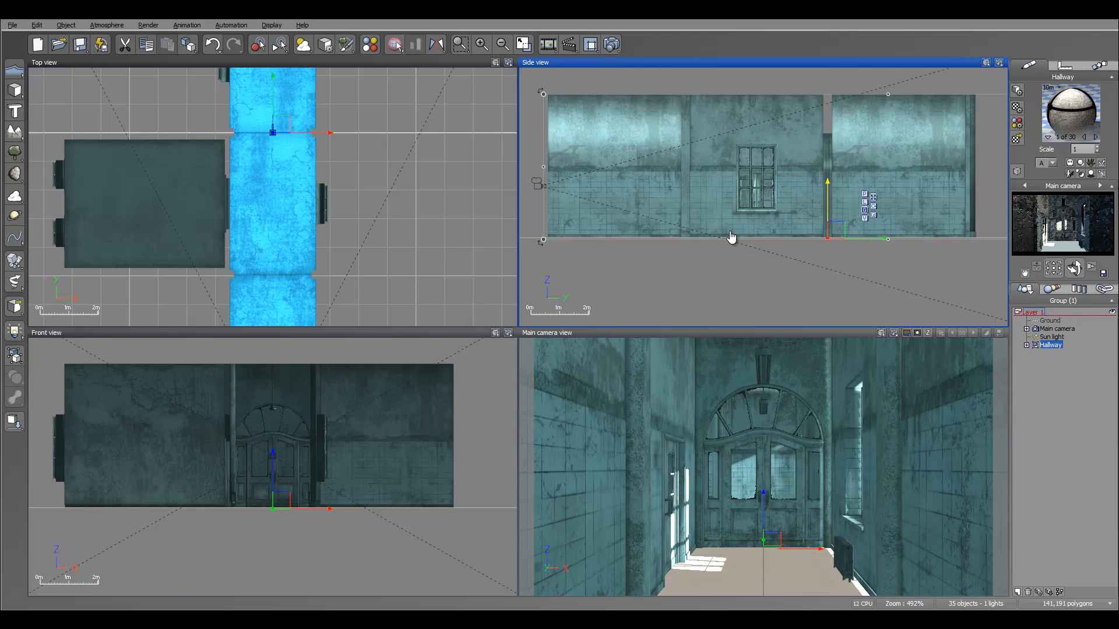
{"action": "left_click_drag", "start_coordinate": [930, 207], "coordinate": [928, 205], "text": "shift"}
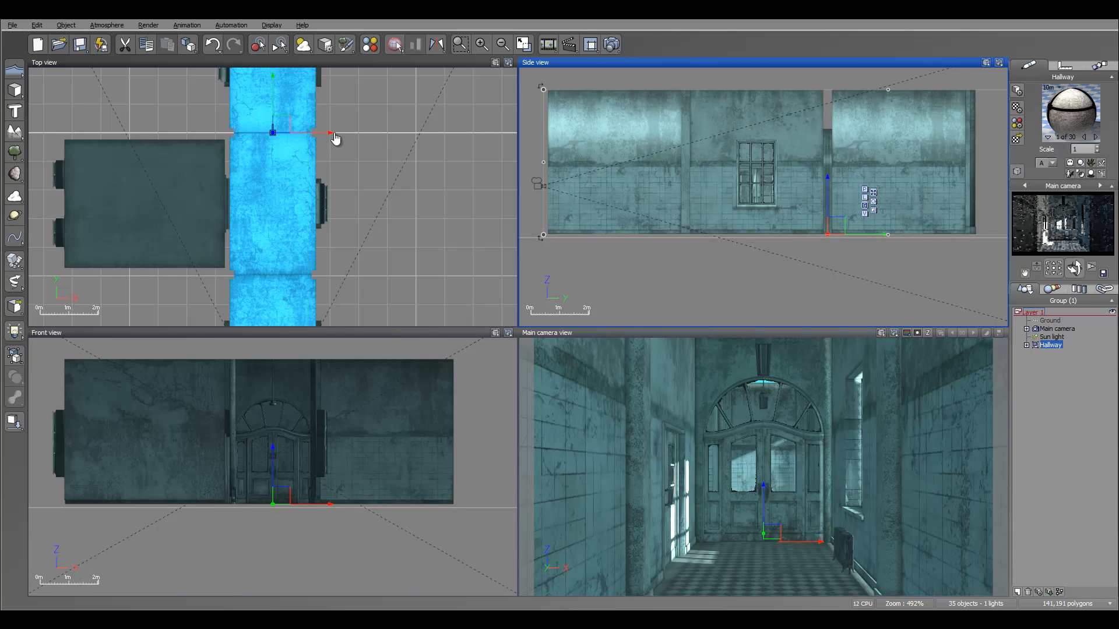
Select the main camera and reposition it lower and further into the hallway.
{"action": "scroll", "coordinate": [287, 167], "scroll_direction": "up", "scroll_amount": 3}
{"action": "scroll", "coordinate": [696, 186], "scroll_direction": "up", "scroll_amount": 5}
{"action": "scroll", "coordinate": [696, 186], "scroll_direction": "up", "scroll_amount": 3}
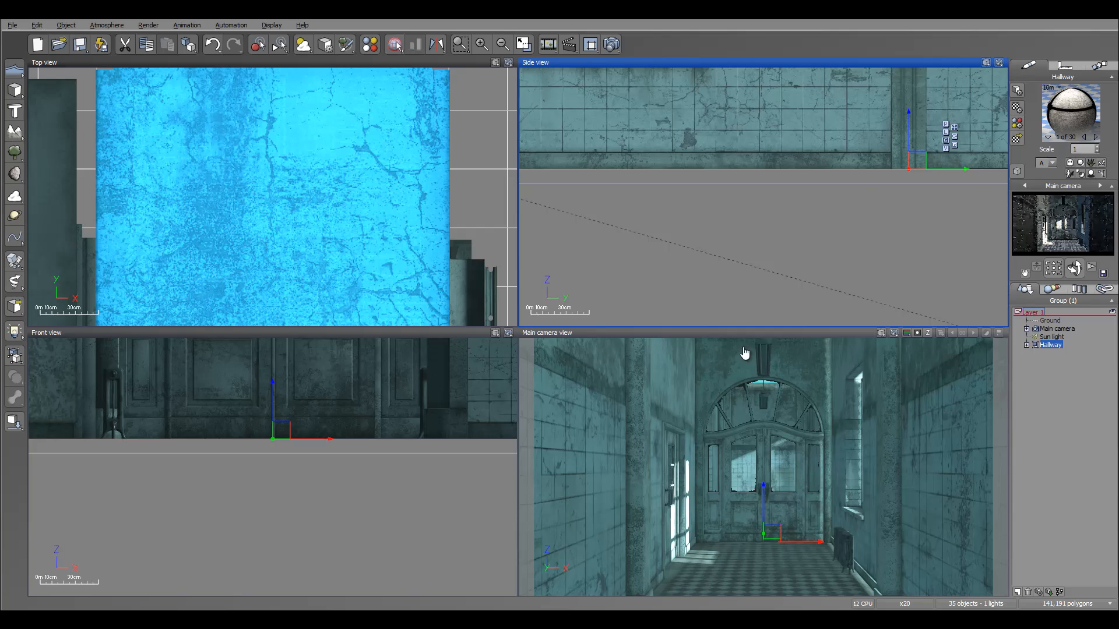
{"action": "scroll", "coordinate": [686, 360], "scroll_direction": "down", "scroll_amount": 8}
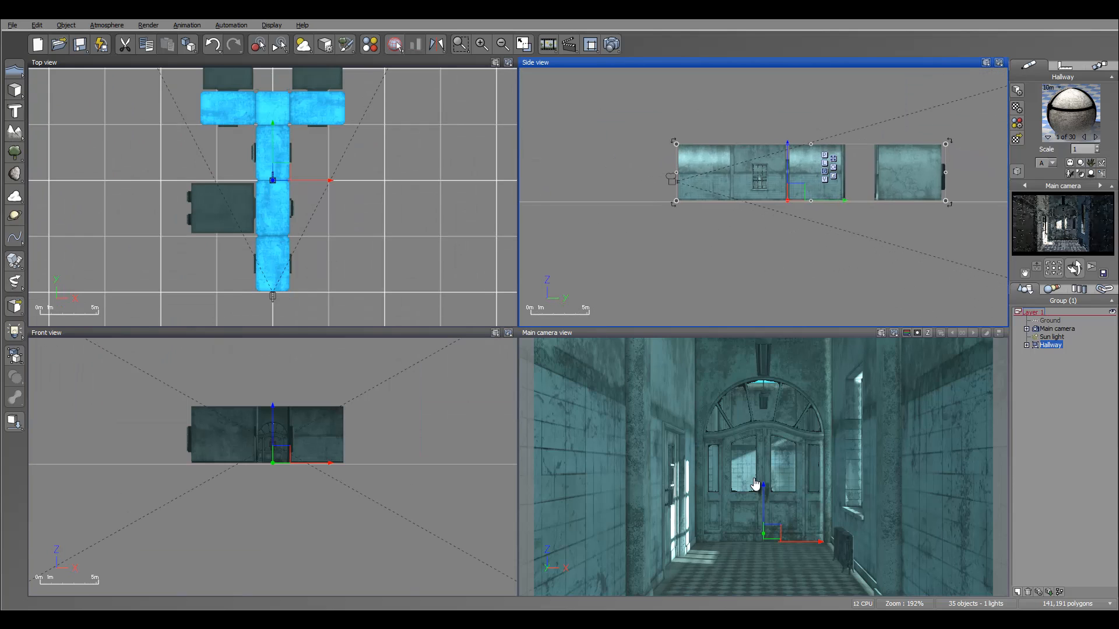
{"action": "left_click", "coordinate": [1057, 329]}
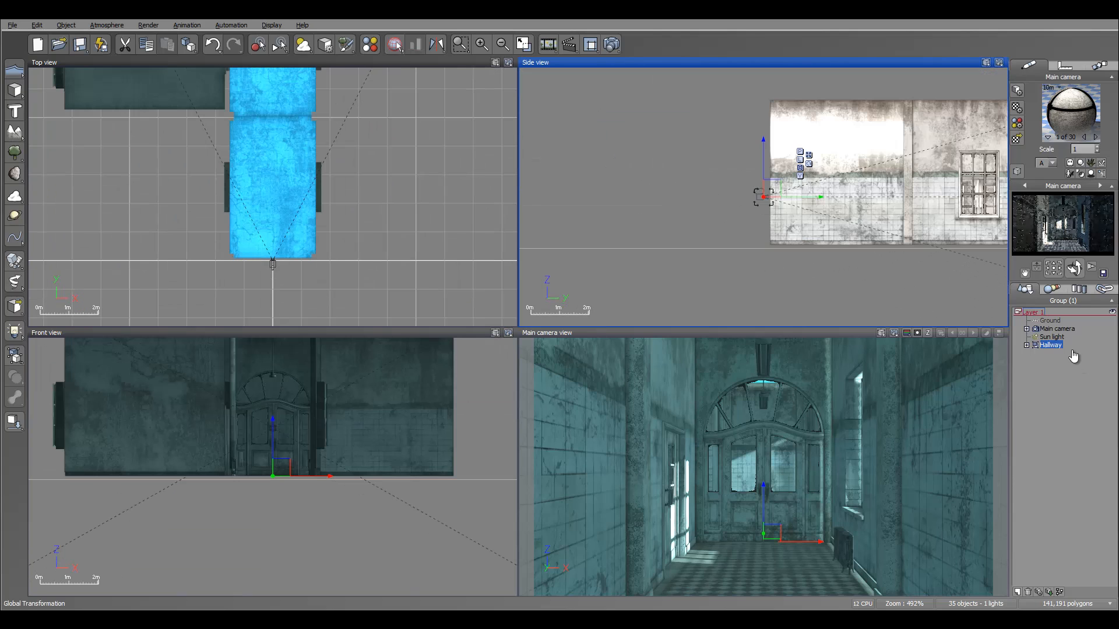
{"action": "left_click_drag", "start_coordinate": [282, 189], "coordinate": [284, 169]}
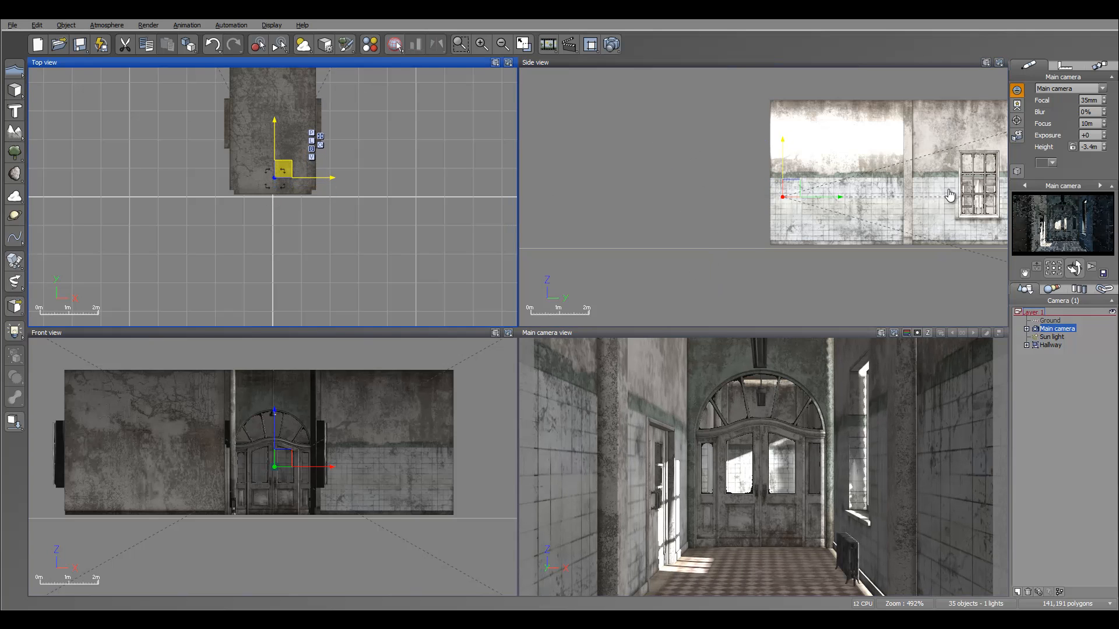
{"action": "left_click_drag", "start_coordinate": [783, 165], "coordinate": [783, 175]}
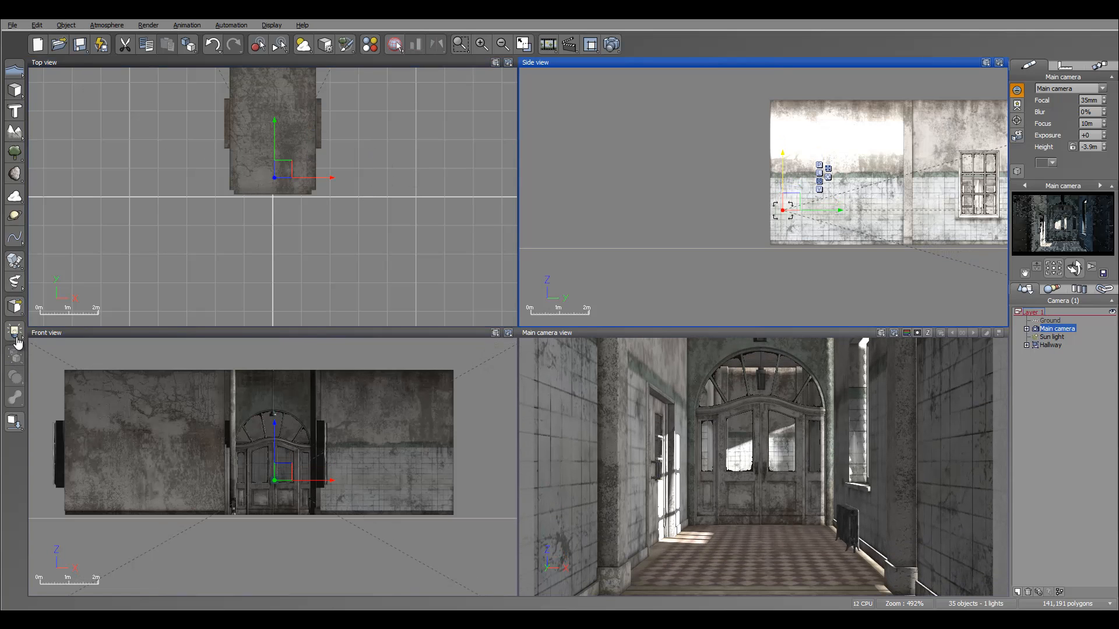
{"action": "left_click_drag", "start_coordinate": [1075, 268], "coordinate": [824, 268]}
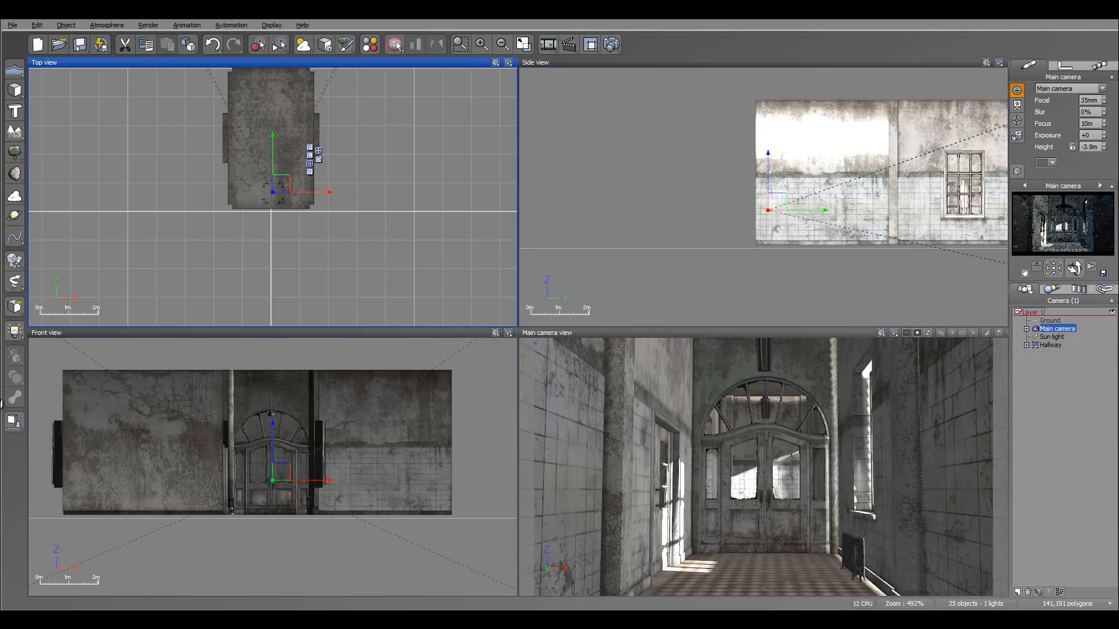
Select the sun light and move it down in the side view.
{"action": "right_click_drag", "start_coordinate": [586, 317], "coordinate": [558, 230]}
{"action": "scroll", "coordinate": [763, 219], "scroll_direction": "down", "scroll_amount": 5}
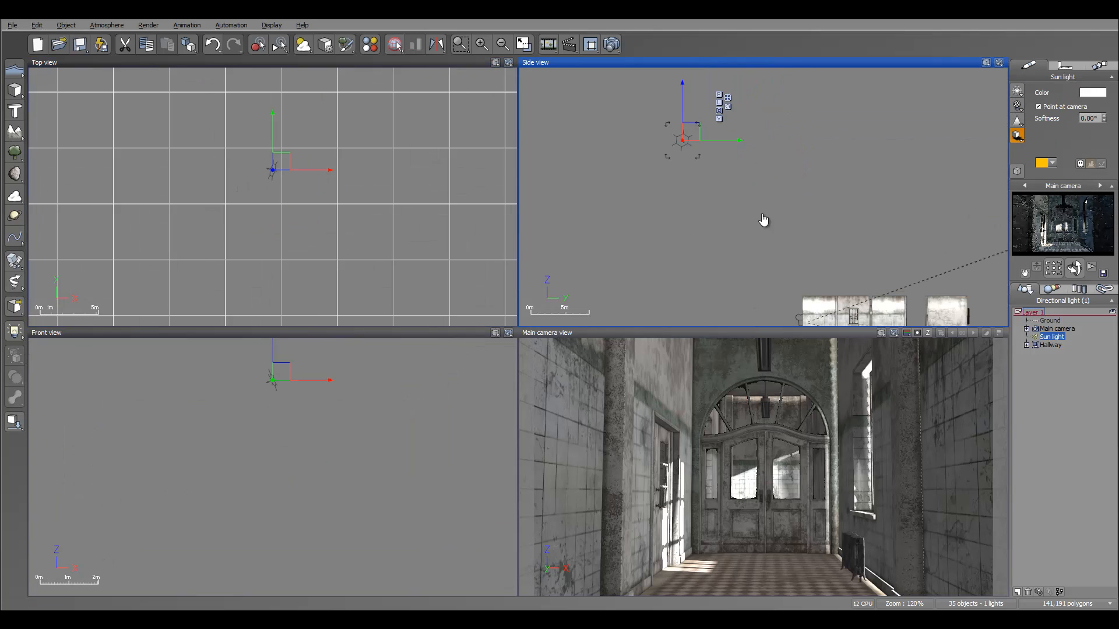
{"action": "scroll", "coordinate": [763, 220], "scroll_direction": "down", "scroll_amount": 2}
{"action": "left_click_drag", "start_coordinate": [685, 134], "coordinate": [709, 277]}
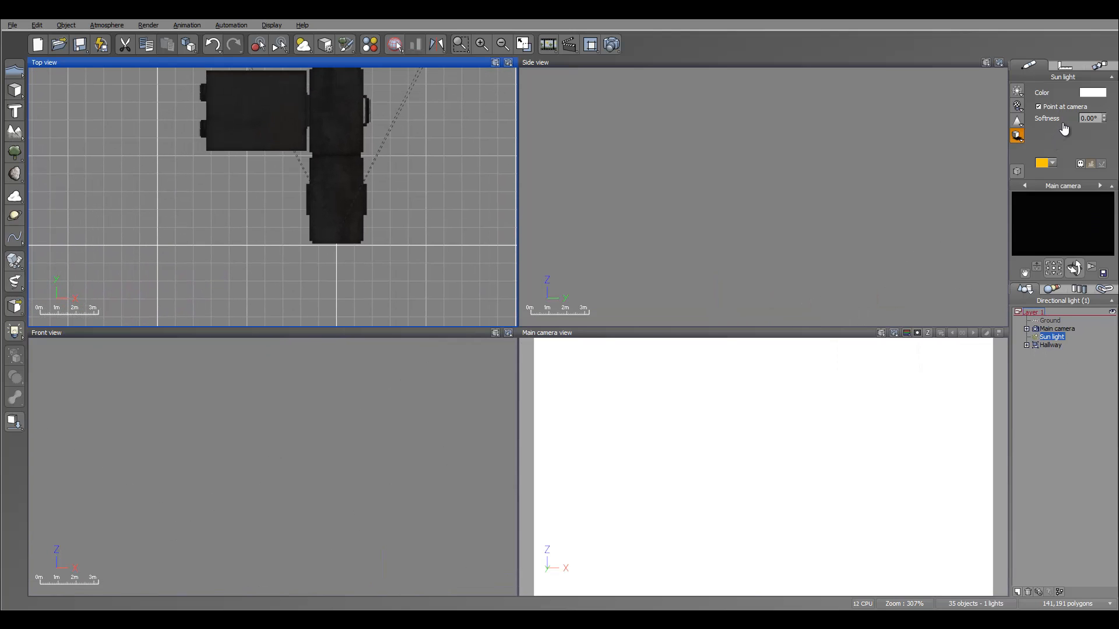
Add a quadratic light and move it into the hallway junction in the top view.
{"action": "left_click", "coordinate": [15, 331]}
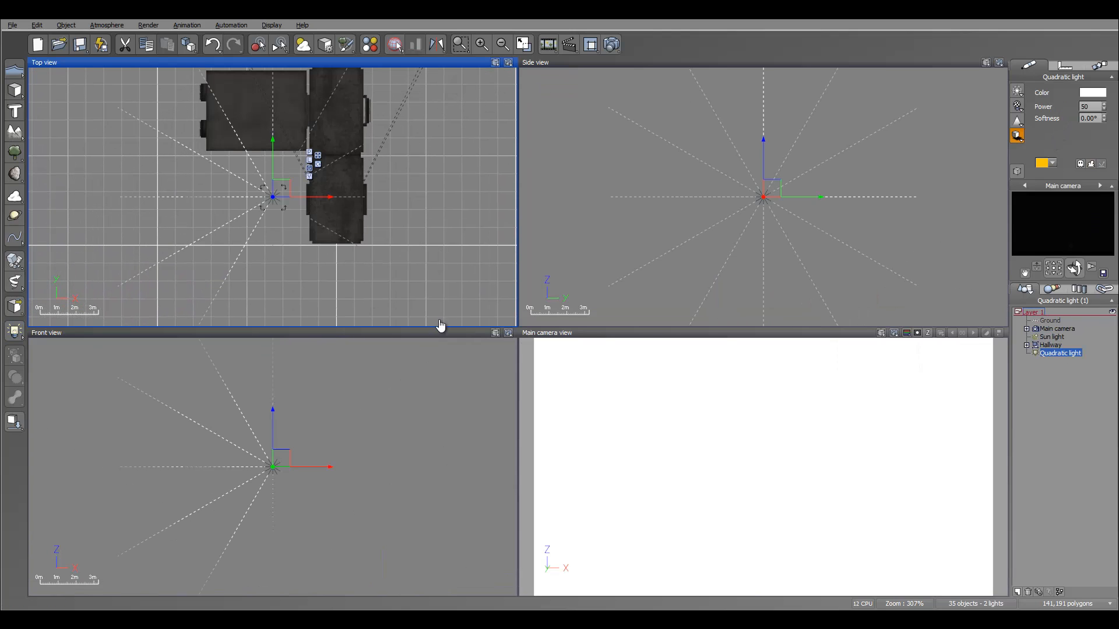
{"action": "left_click_drag", "start_coordinate": [273, 197], "coordinate": [346, 148]}
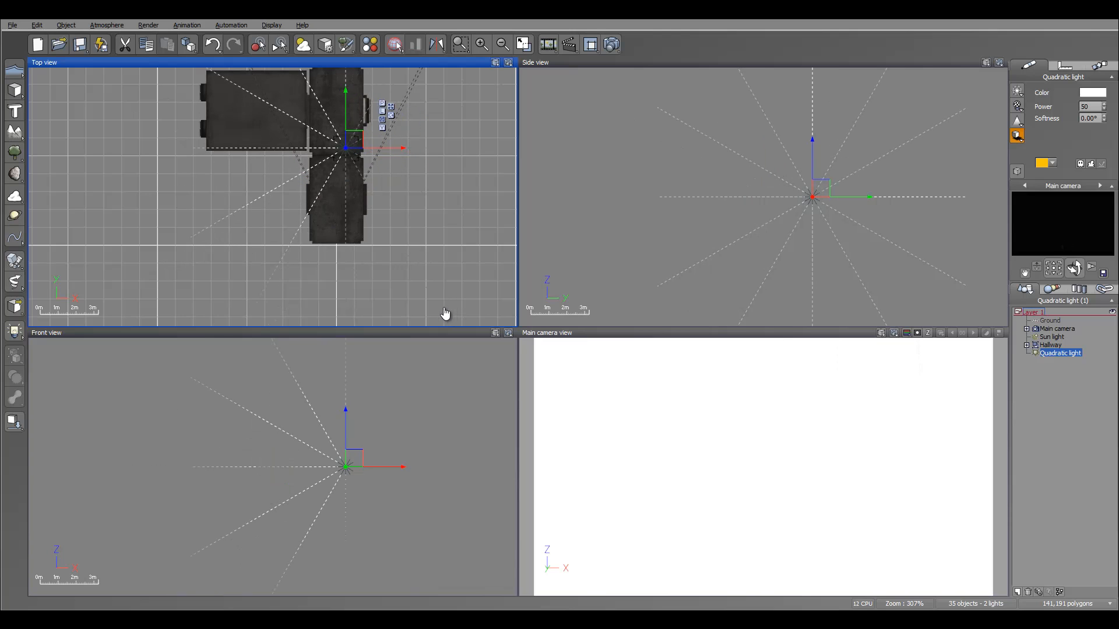
Lower the quadratic light to the hallway's height in the side view.
{"action": "right_click_drag", "start_coordinate": [898, 271], "coordinate": [834, 184]}
{"action": "scroll", "coordinate": [833, 177], "scroll_direction": "down", "scroll_amount": 3}
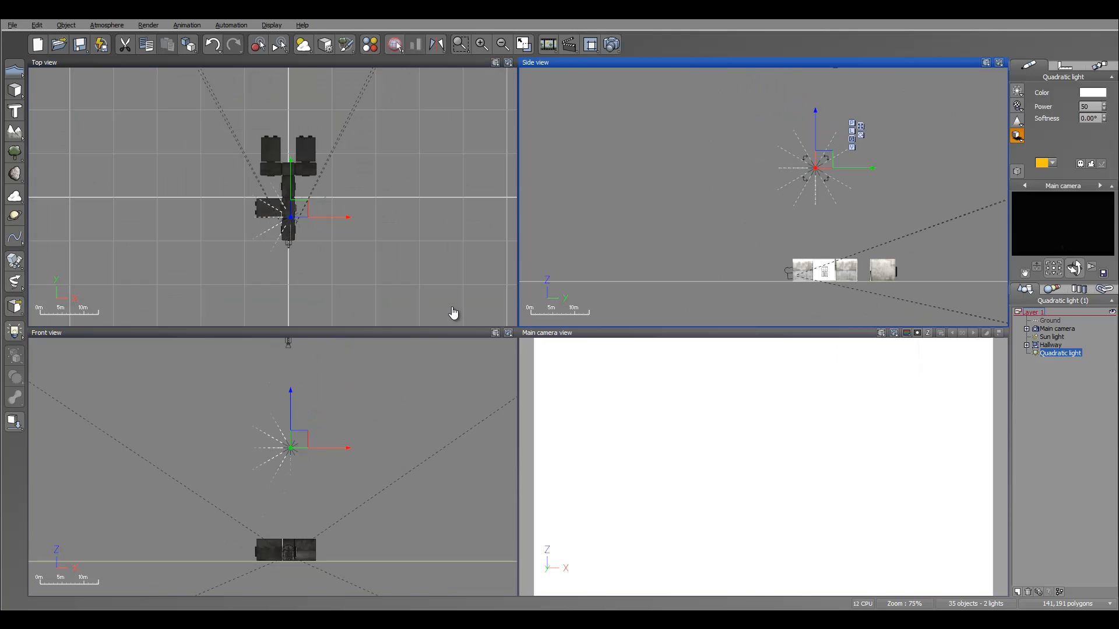
{"action": "left_click_drag", "start_coordinate": [825, 159], "coordinate": [822, 261]}
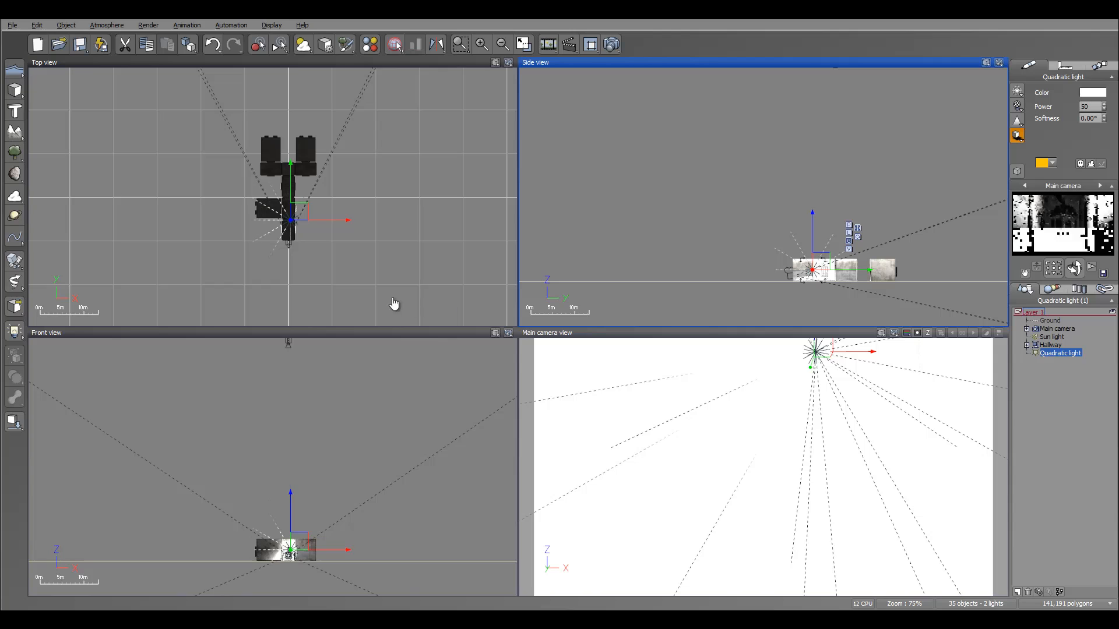
{"action": "right_click_drag", "start_coordinate": [821, 261], "coordinate": [749, 204]}
Fine-tune the quadratic light's position so it sits centred in the corridor just below the ceiling.
{"action": "scroll", "coordinate": [765, 189], "scroll_direction": "up", "scroll_amount": 3}
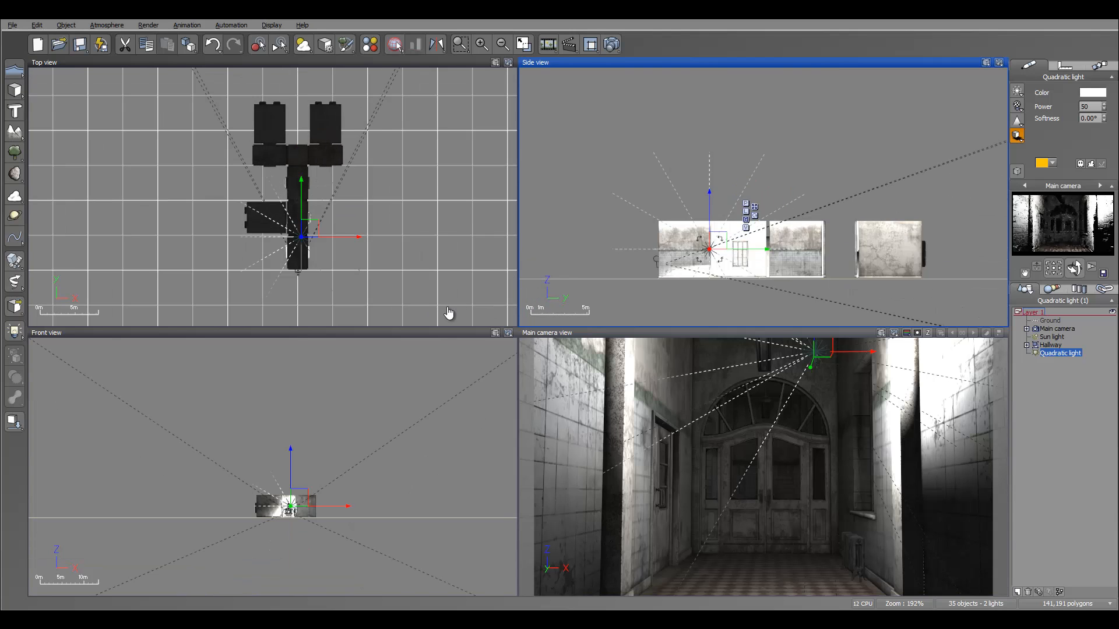
{"action": "right_click_drag", "start_coordinate": [361, 286], "coordinate": [399, 224]}
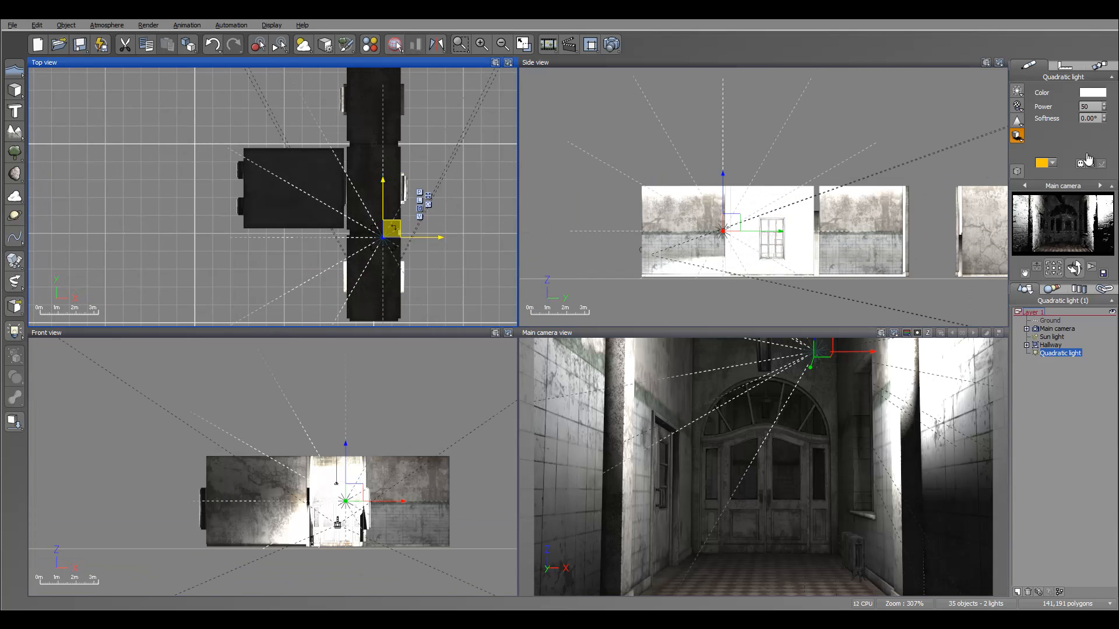
{"action": "left_click_drag", "start_coordinate": [391, 228], "coordinate": [383, 226]}
{"action": "left_click_drag", "start_coordinate": [734, 223], "coordinate": [714, 206]}
{"action": "scroll", "coordinate": [732, 215], "scroll_direction": "up", "scroll_amount": 1}
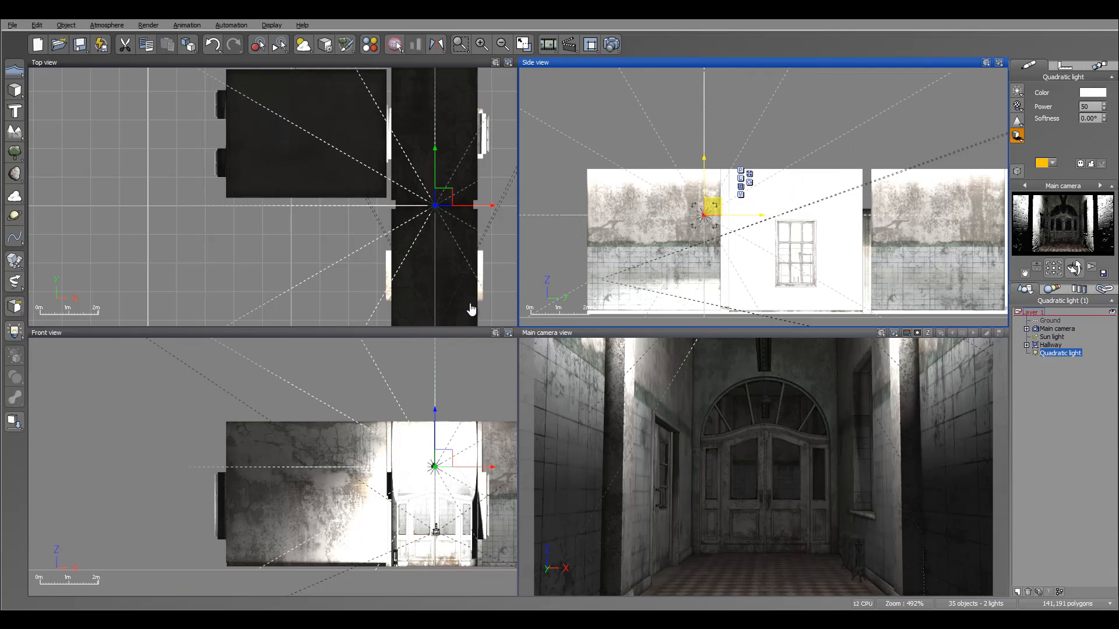
{"action": "left_click_drag", "start_coordinate": [444, 216], "coordinate": [446, 239]}
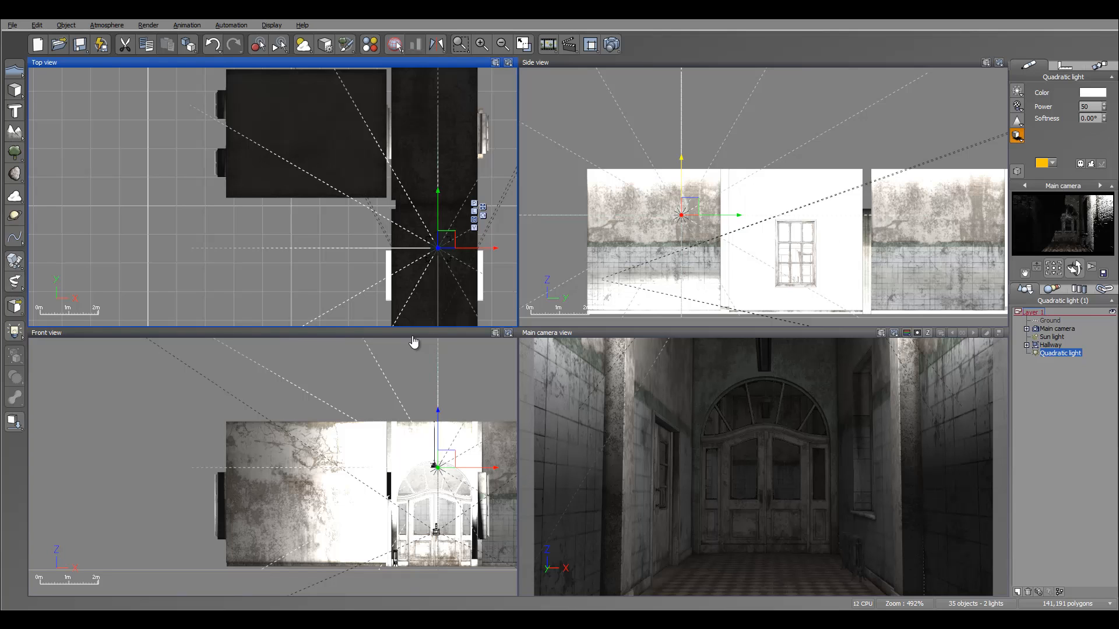
{"action": "left_click_drag", "start_coordinate": [681, 187], "coordinate": [681, 210]}
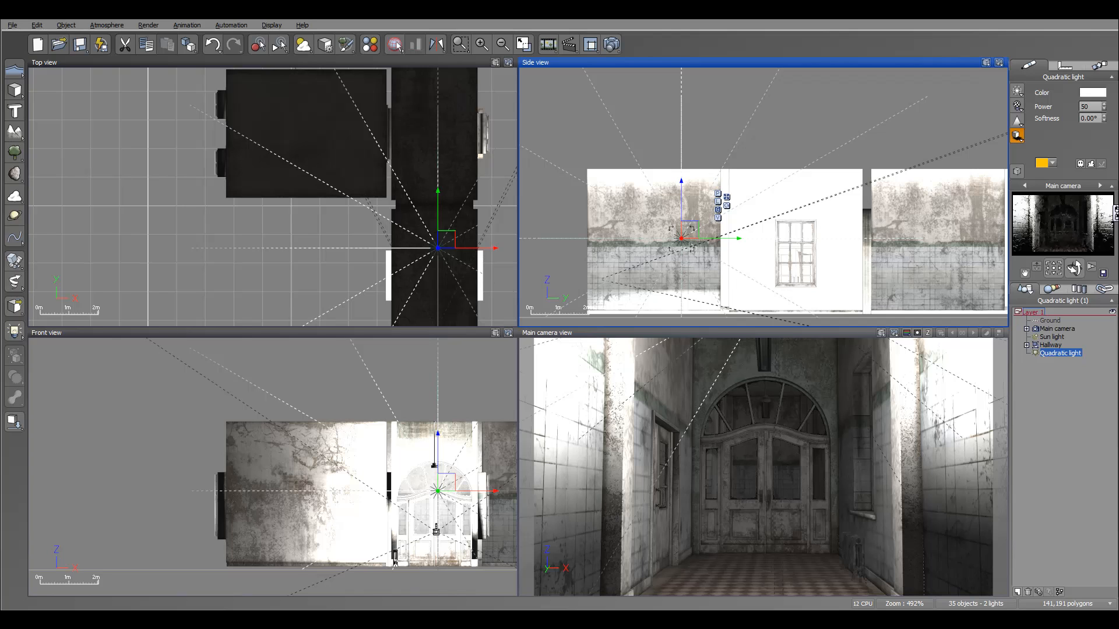
Open the Hallway's cor_ceiling material in the Advanced Material Editor and set its bump depth to 0.02.
{"action": "left_click", "coordinate": [1050, 345]}
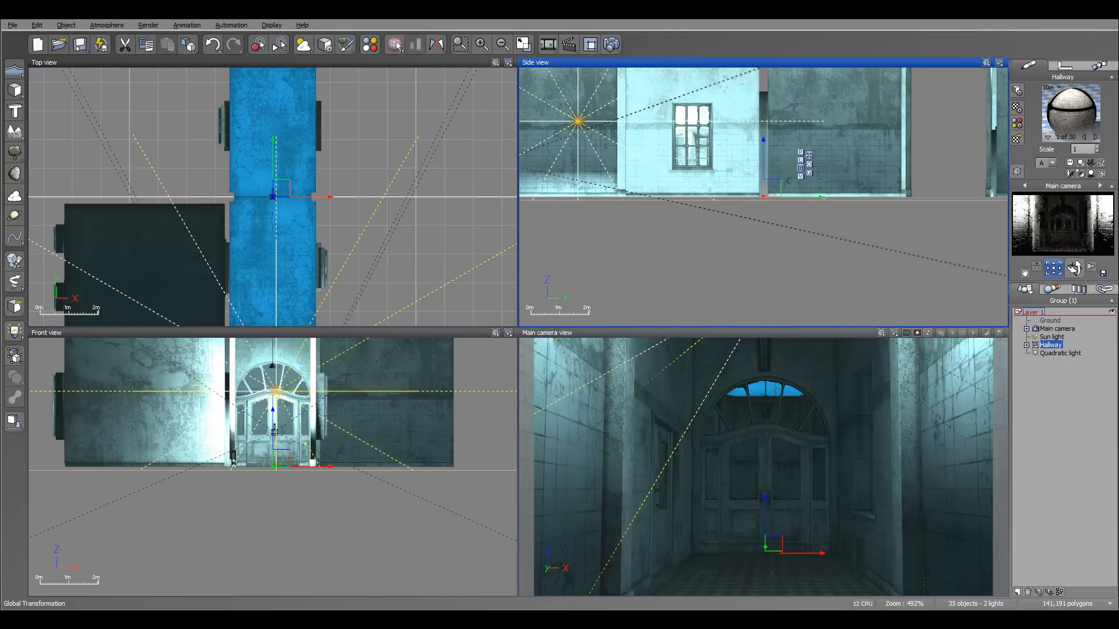
{"action": "double_click", "coordinate": [1071, 113]}
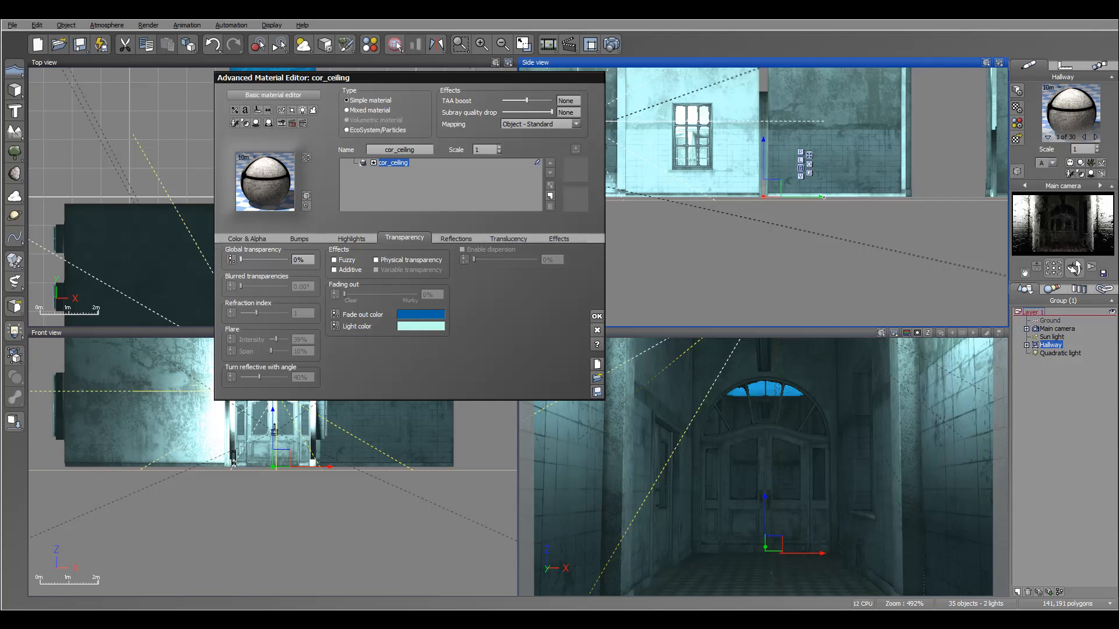
{"action": "left_click_drag", "start_coordinate": [408, 77], "coordinate": [526, 77]}
{"action": "left_click", "coordinate": [418, 238]}
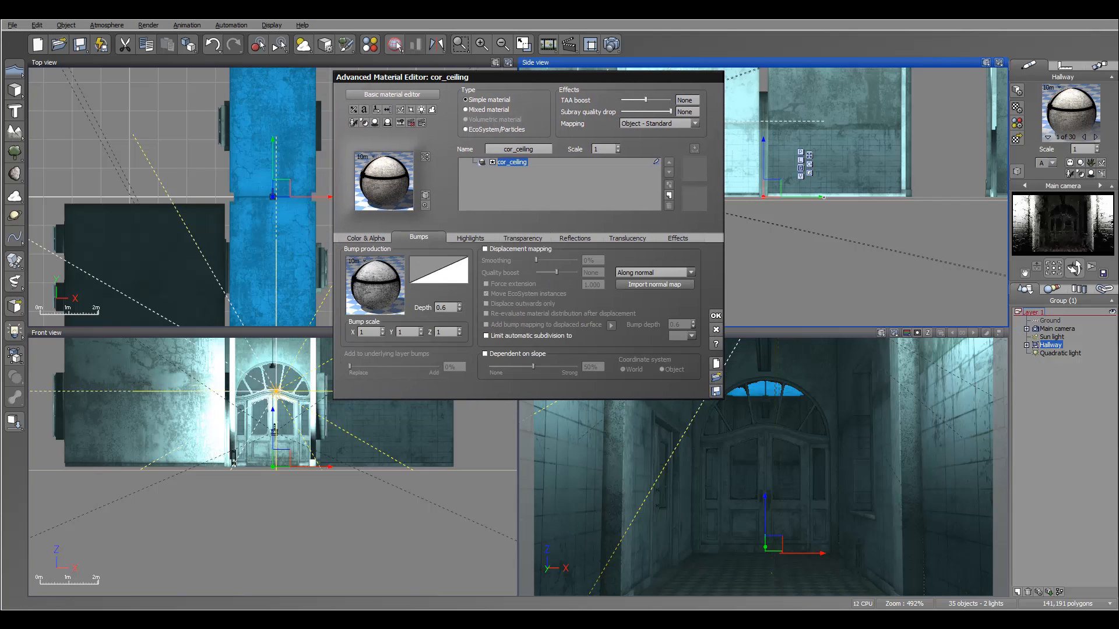
{"action": "left_click", "coordinate": [444, 307]}
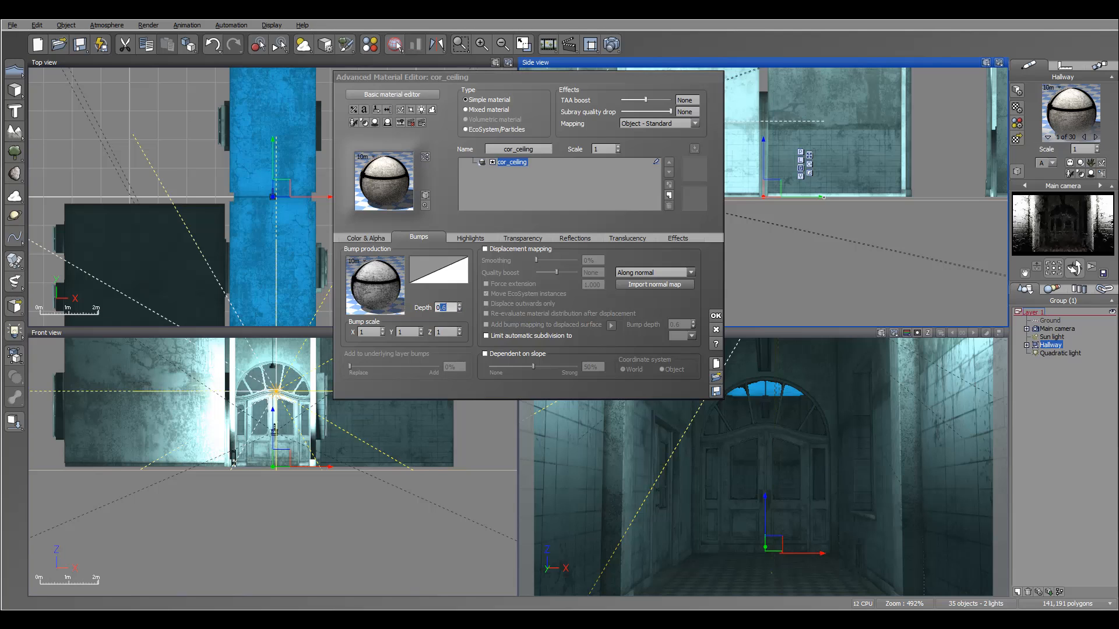
{"action": "type", "text": "0."}
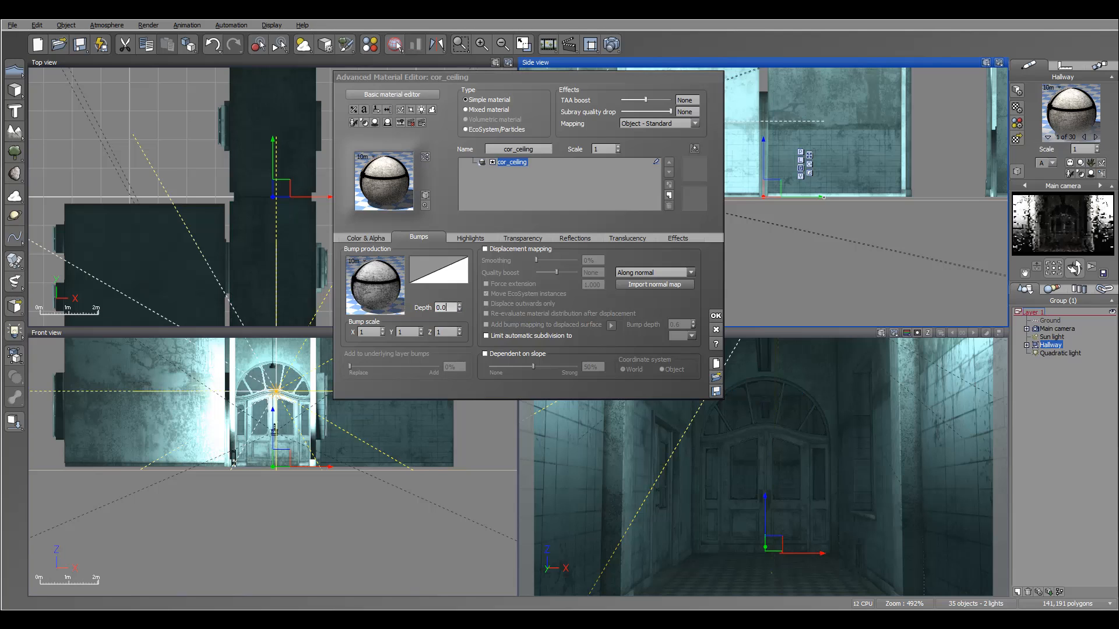
{"action": "type", "text": "02"}
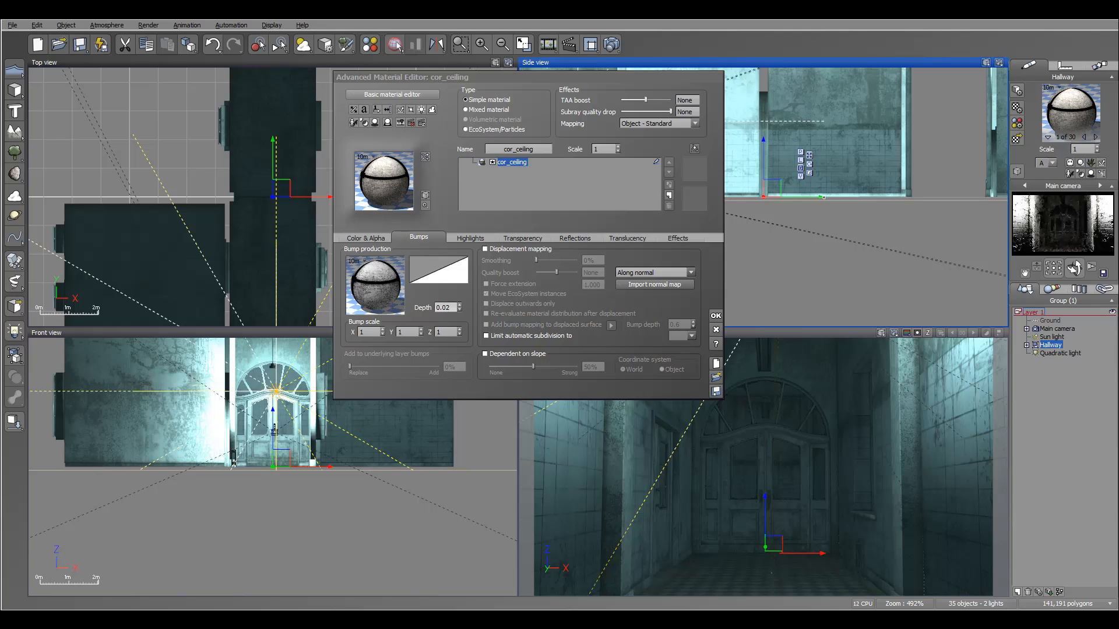
{"action": "key", "text": "Return"}
{"action": "key", "text": "ctrl+c"}
Set the bump depth of the cor_floor:0 and room_door:0 materials to 0.02.
{"action": "left_click", "coordinate": [1095, 137]}
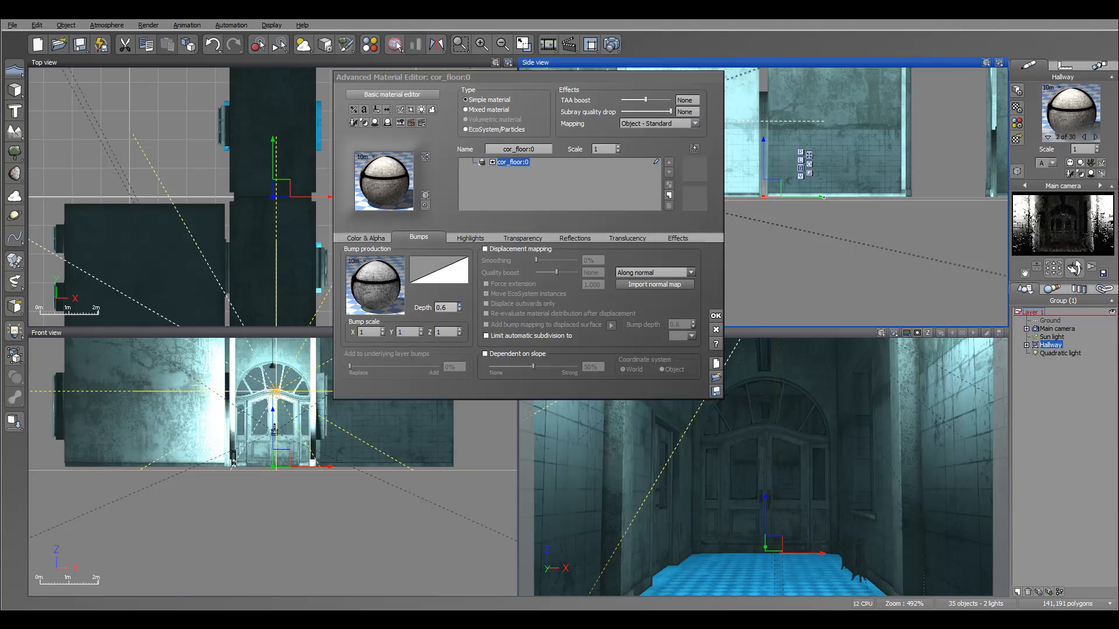
{"action": "double_click", "coordinate": [444, 307]}
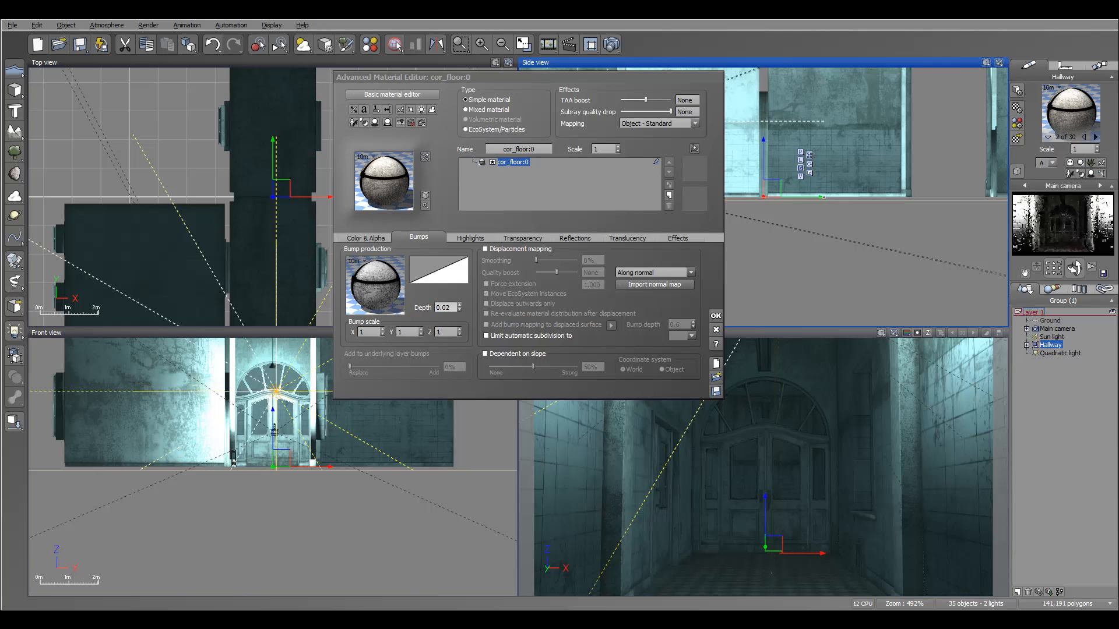
{"action": "left_click", "coordinate": [1096, 137]}
{"action": "double_click", "coordinate": [444, 308]}
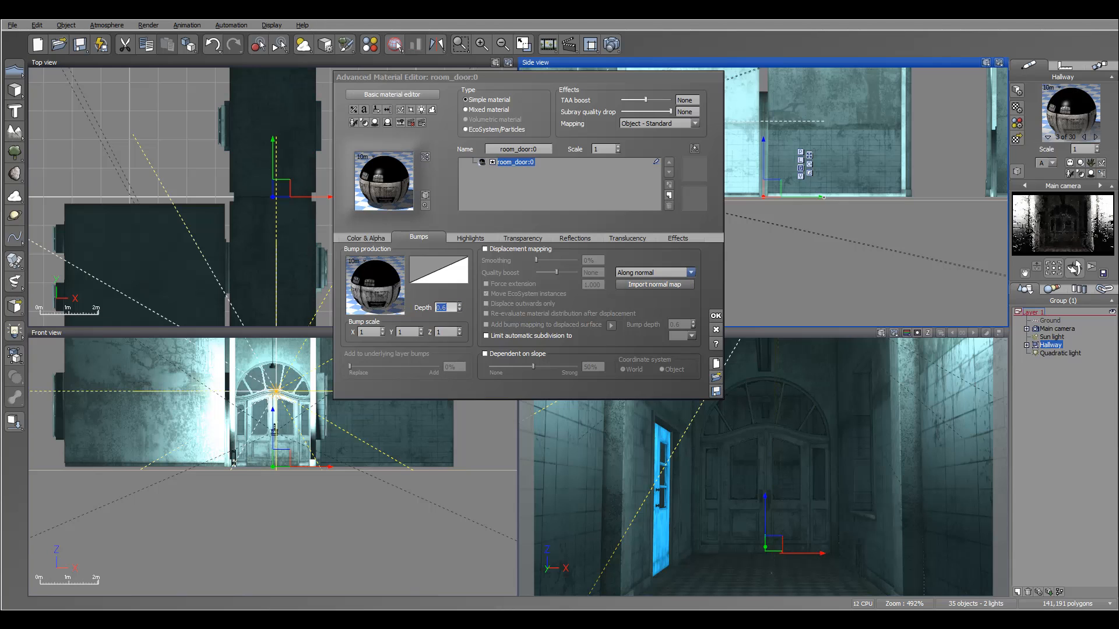
{"action": "key", "text": "ctrl+v"}
Set the bump depth of the room_door_gl and room_door_metal materials to 0.02.
{"action": "left_click", "coordinate": [1096, 137]}
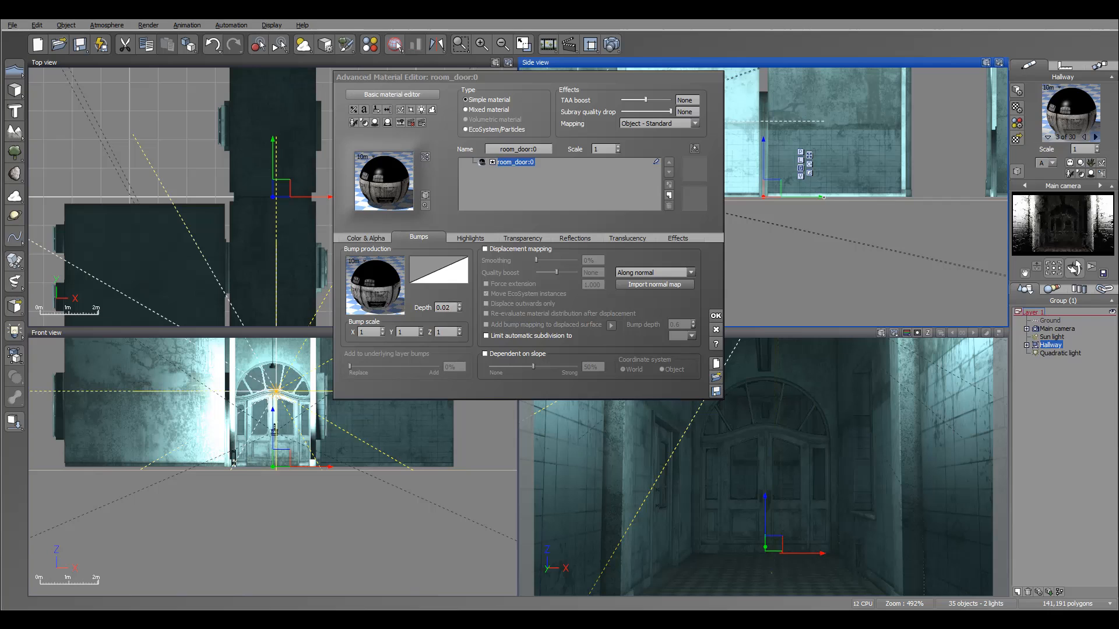
{"action": "double_click", "coordinate": [444, 307]}
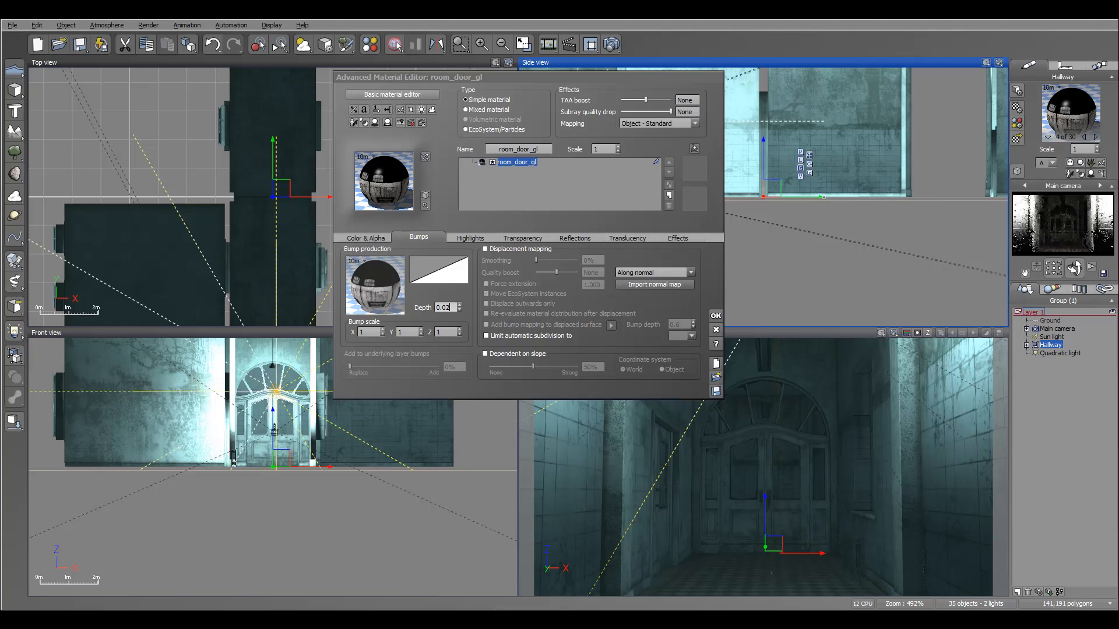
{"action": "left_click", "coordinate": [1096, 137]}
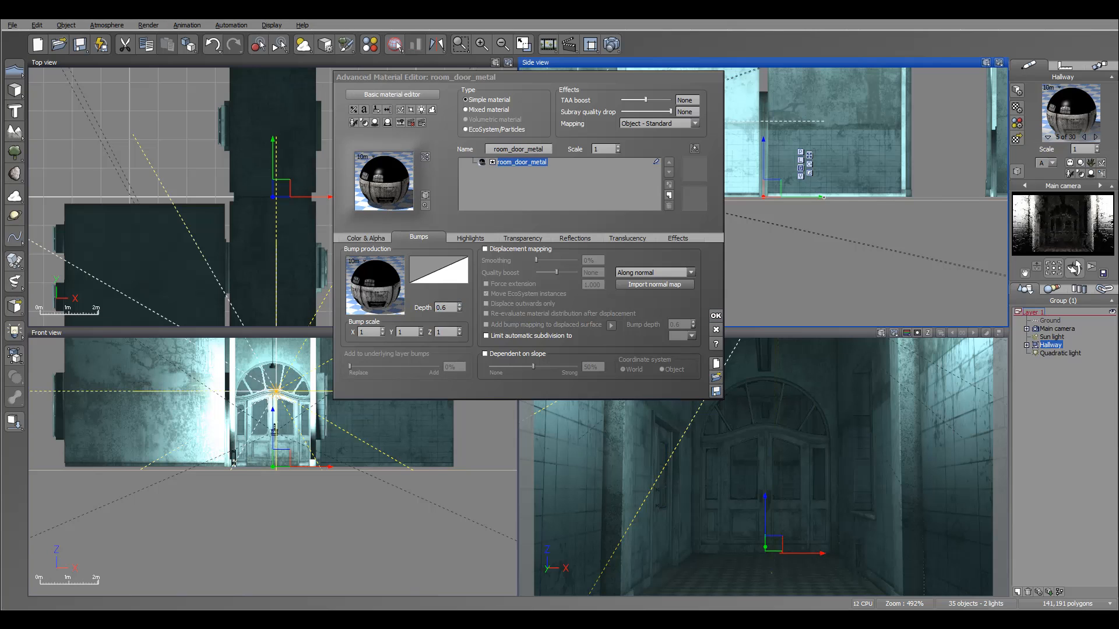
{"action": "double_click", "coordinate": [444, 308]}
{"action": "type", "text": "0.02"}
{"action": "key", "text": "Return"}
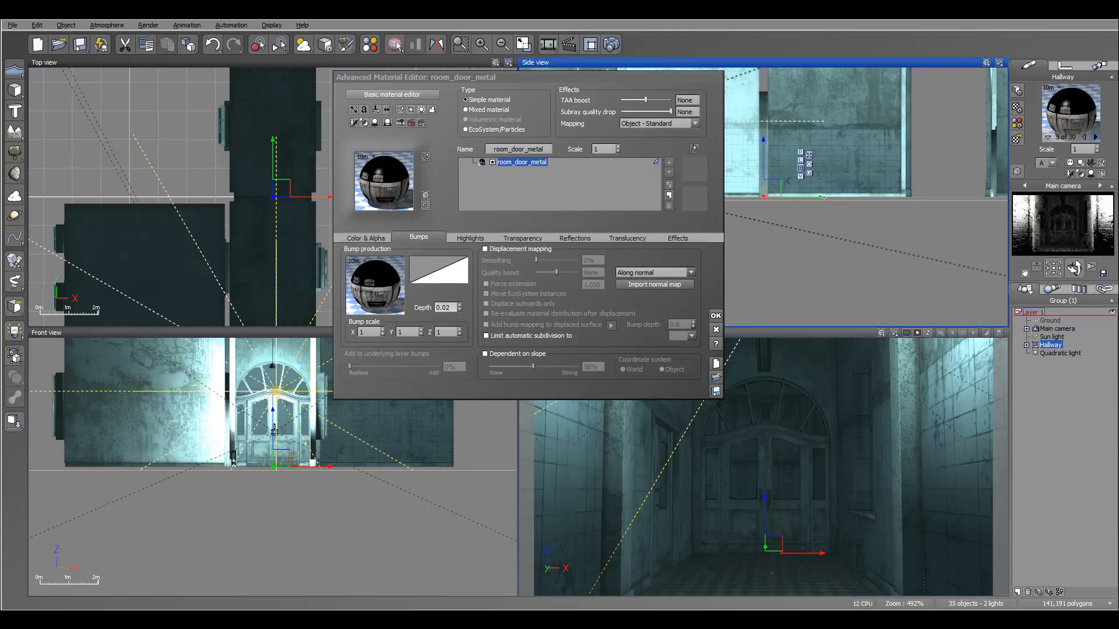
Set the room_cor_wall material's bump depth to 0.02.
{"action": "left_click", "coordinate": [1095, 137]}
{"action": "double_click", "coordinate": [444, 308]}
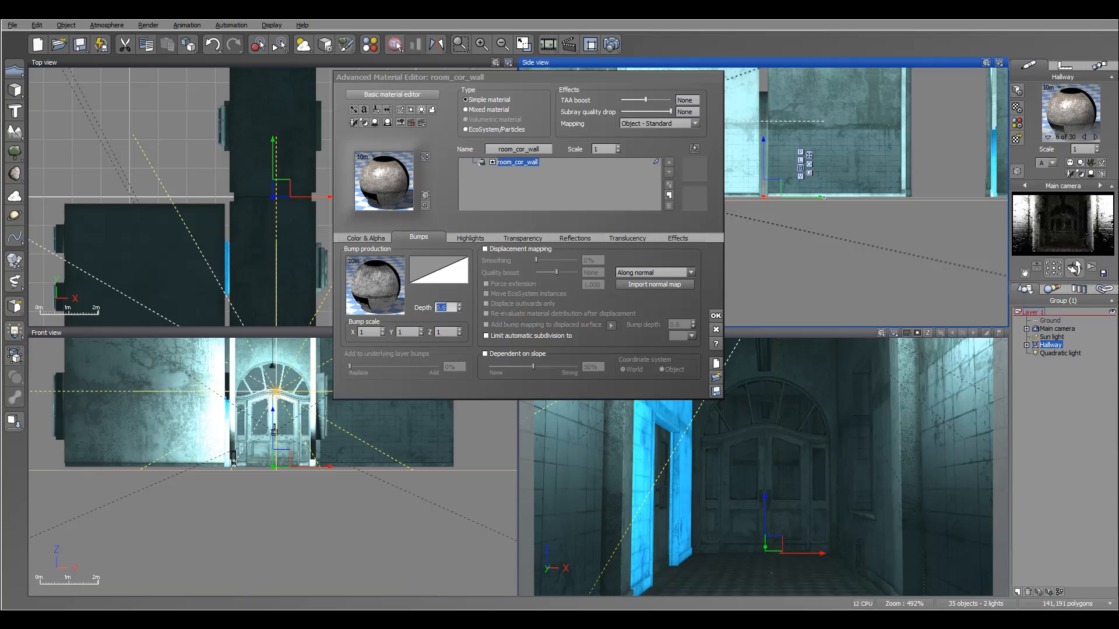
{"action": "type", "text": "0.02"}
{"action": "key", "text": "Return"}
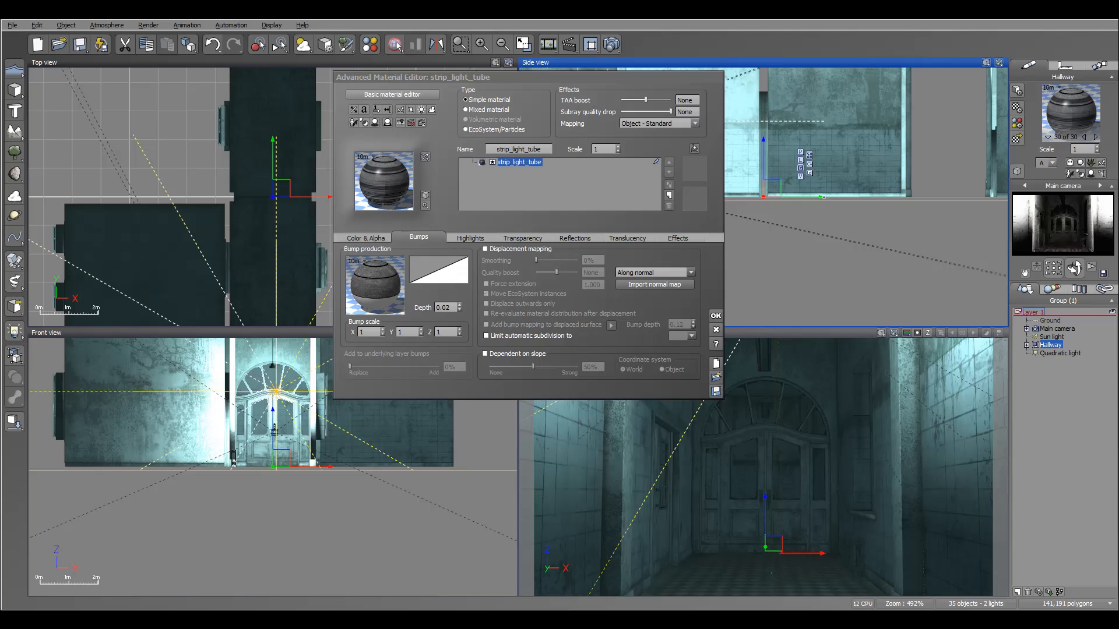
Give the cor_floor:0 material a white highlight colour, an 8% highlight global size and lower highlight intensity.
{"action": "left_click", "coordinate": [471, 237]}
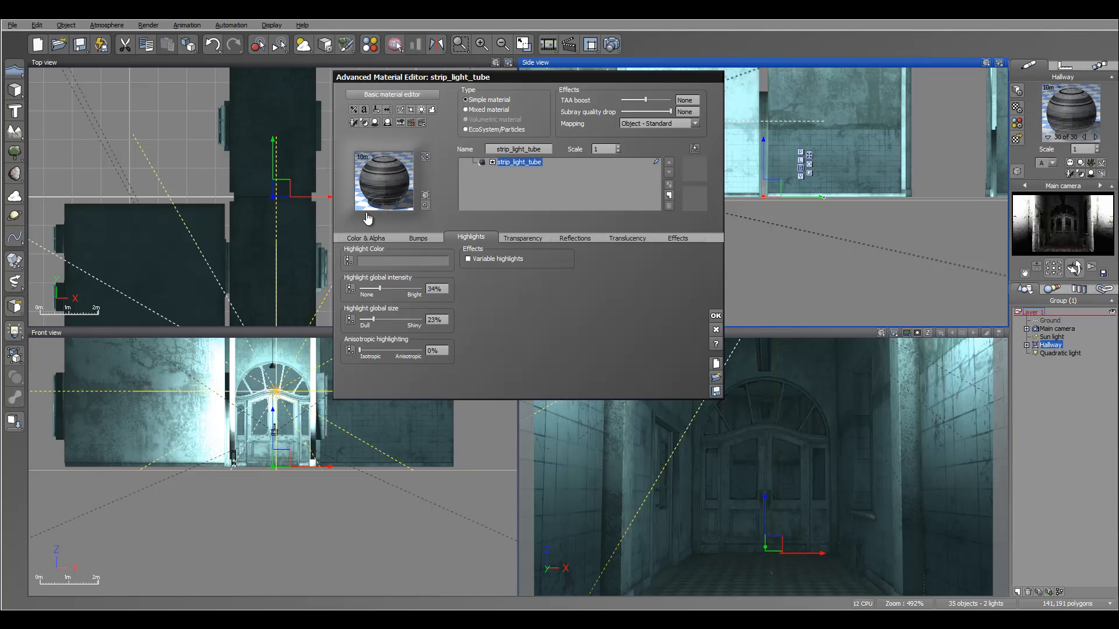
{"action": "left_click", "coordinate": [1096, 137]}
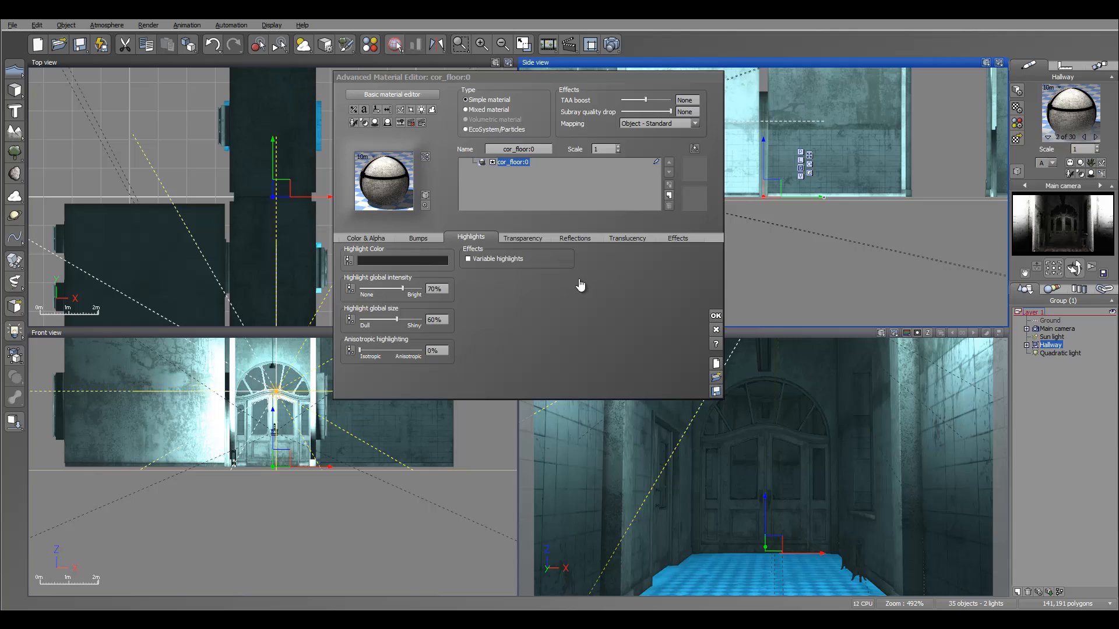
{"action": "right_click", "coordinate": [399, 260]}
{"action": "left_click", "coordinate": [407, 264]}
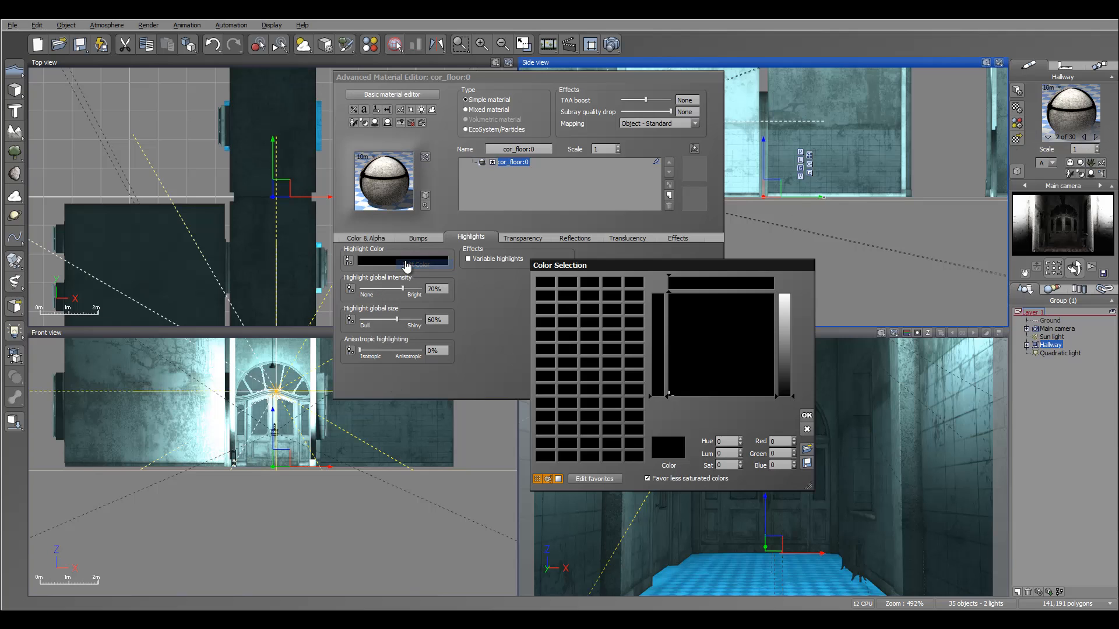
{"action": "left_click_drag", "start_coordinate": [786, 312], "coordinate": [785, 293]}
{"action": "left_click", "coordinate": [807, 415]}
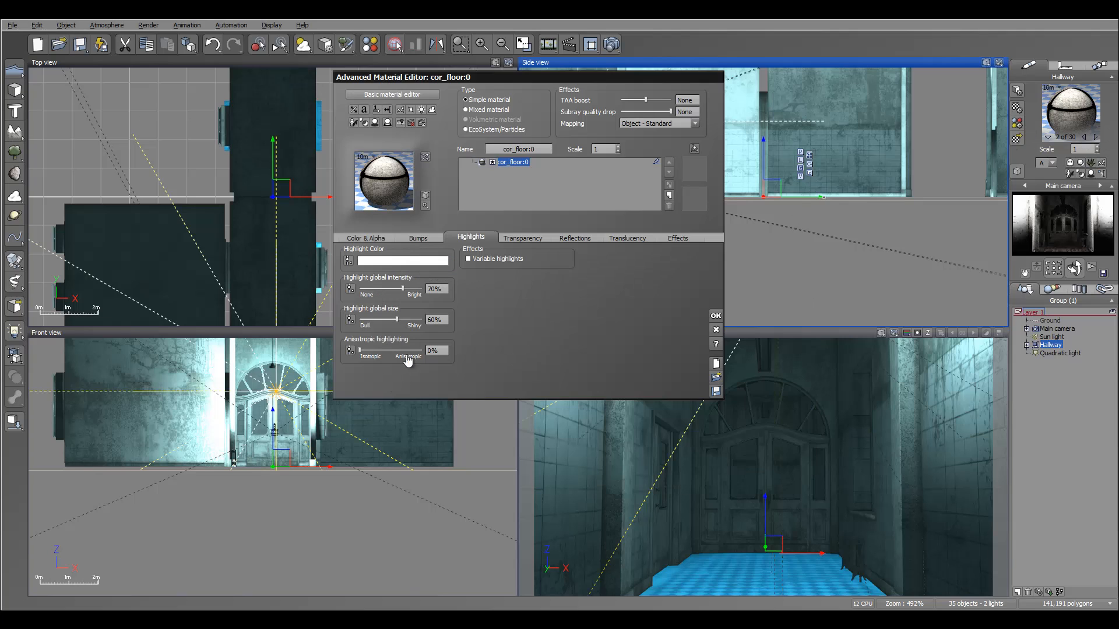
{"action": "left_click_drag", "start_coordinate": [375, 322], "coordinate": [363, 320]}
{"action": "left_click_drag", "start_coordinate": [403, 288], "coordinate": [374, 289]}
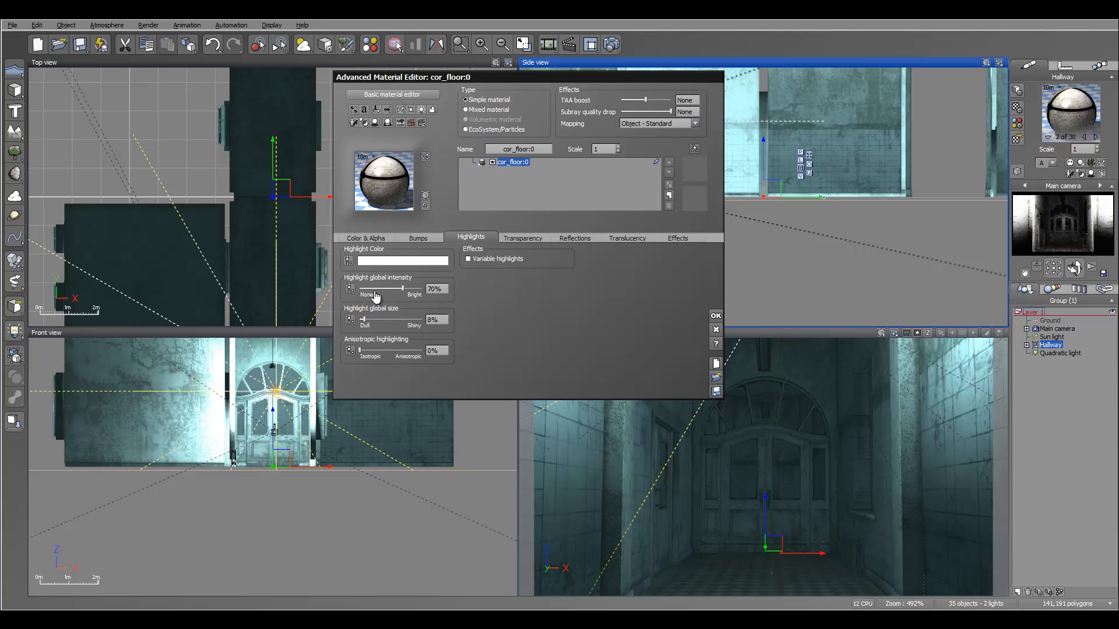
Give the cor_ceiling material a white highlight colour, 8% global size and 33% highlight intensity.
{"action": "left_click", "coordinate": [1096, 141]}
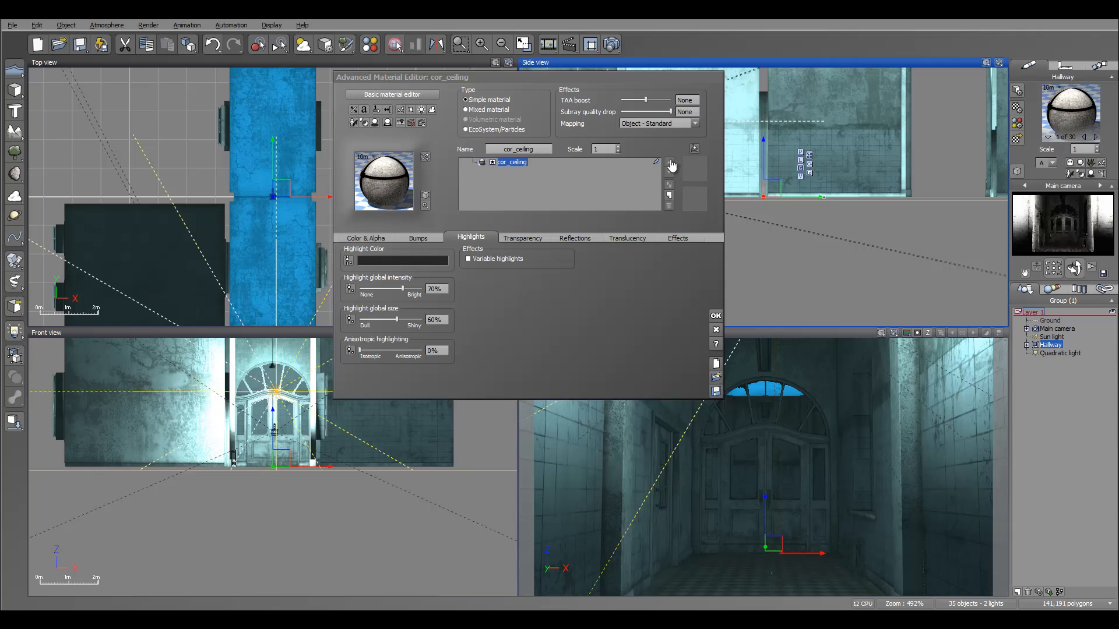
{"action": "right_click", "coordinate": [405, 260]}
{"action": "left_click", "coordinate": [427, 267]}
{"action": "left_click", "coordinate": [784, 295]}
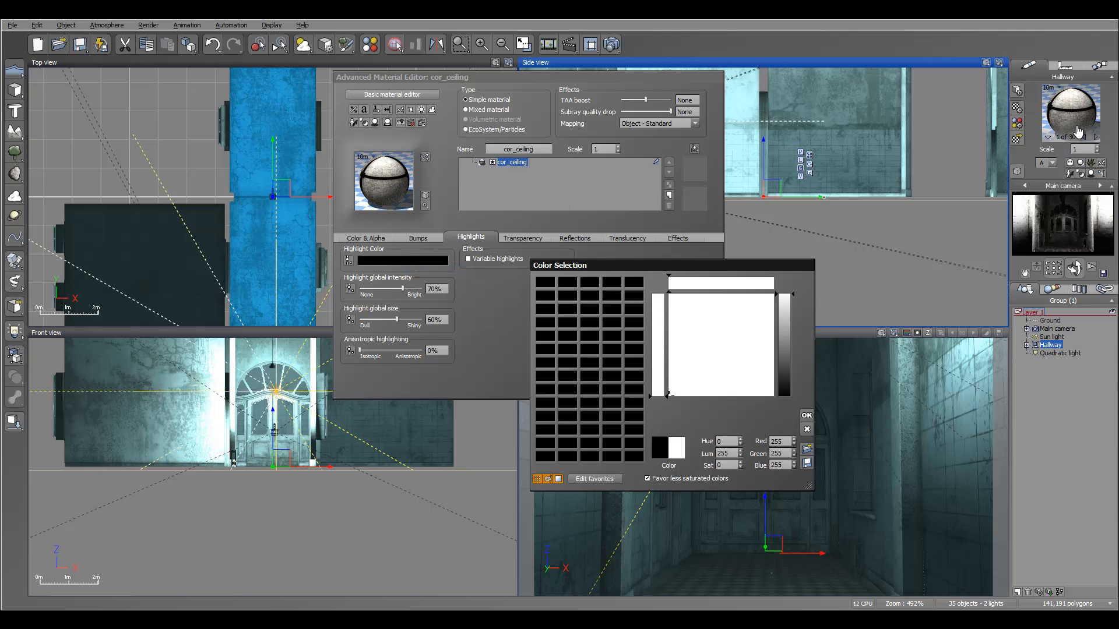
{"action": "key", "text": "Return"}
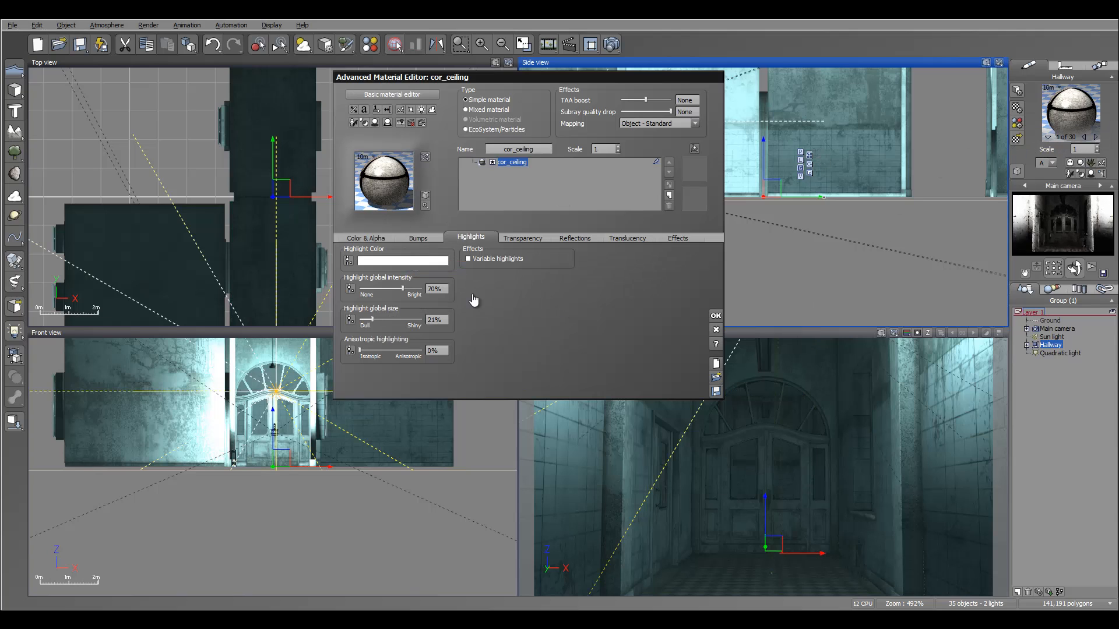
{"action": "left_click_drag", "start_coordinate": [402, 288], "coordinate": [379, 288]}
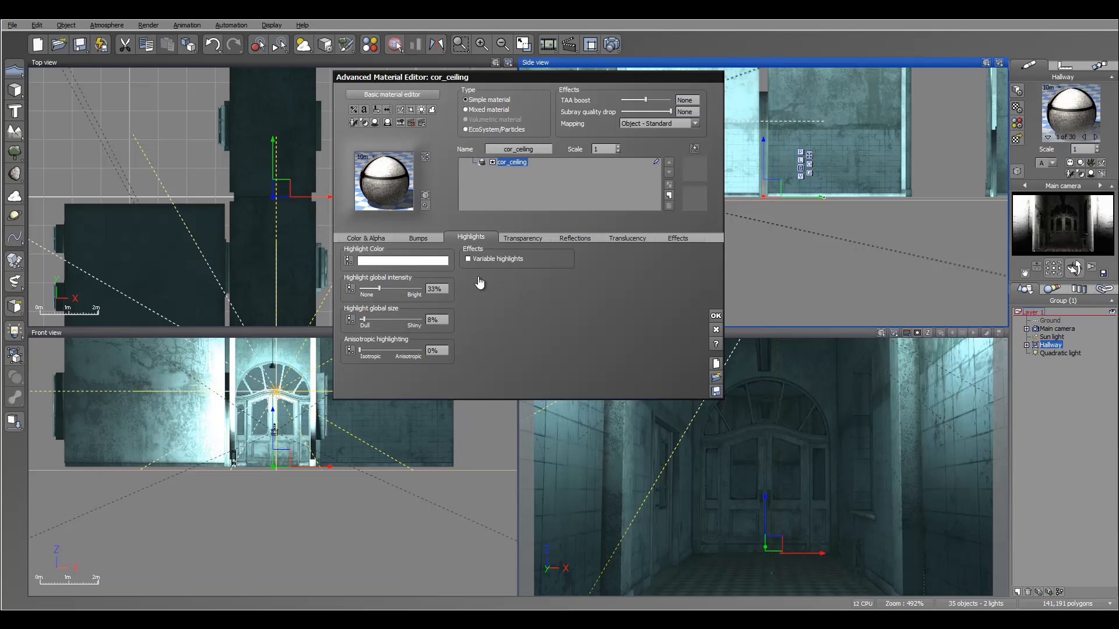
Step through the hallway materials to strip_light_tube and raise its luminous to 91%, diffuse to 85% and ambient to 82%.
{"action": "left_click", "coordinate": [1096, 137]}
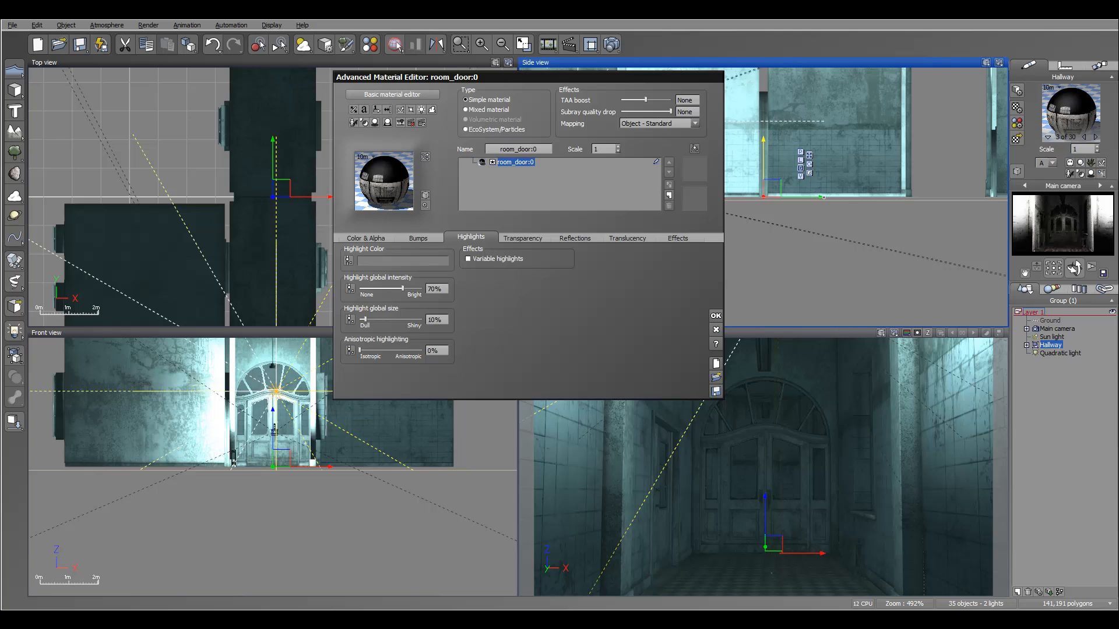
{"action": "left_click", "coordinate": [1095, 138]}
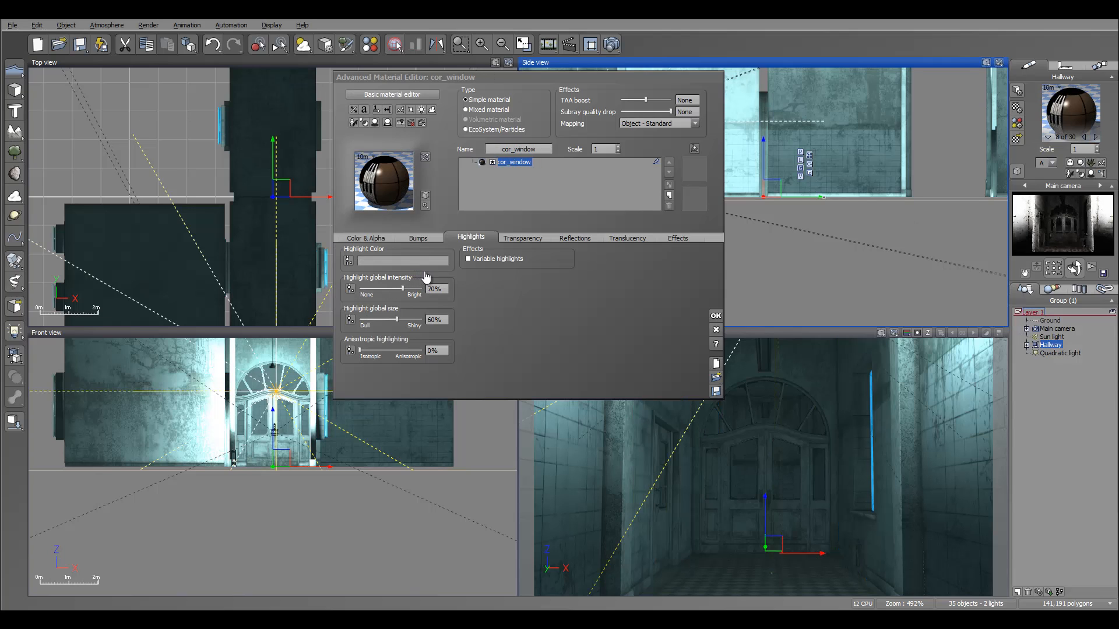
{"action": "key", "text": "Right"}
{"action": "key", "text": "Right"}
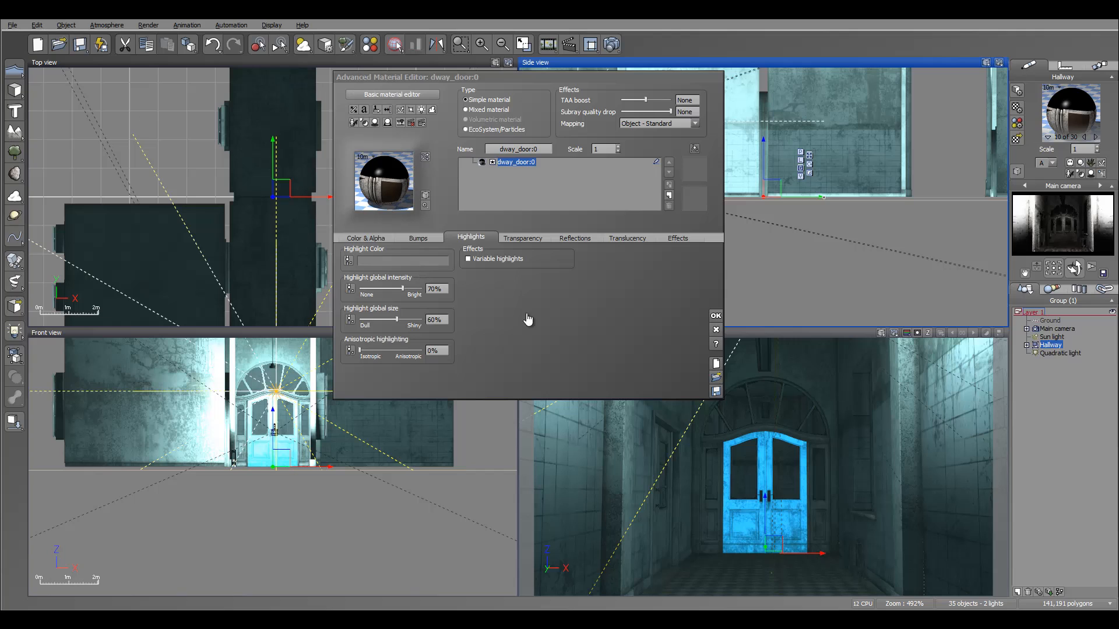
{"action": "key", "text": "Right"}
{"action": "key", "text": "Right"}
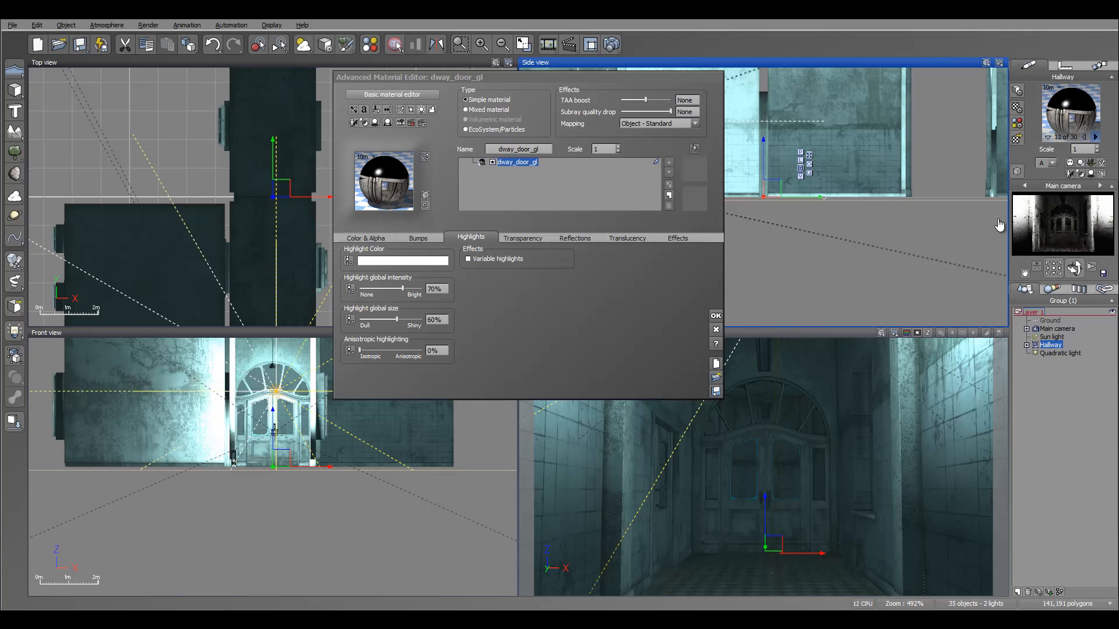
{"action": "key", "text": "Right"}
{"action": "key", "text": "Right"}
{"action": "key", "text": "Right"}
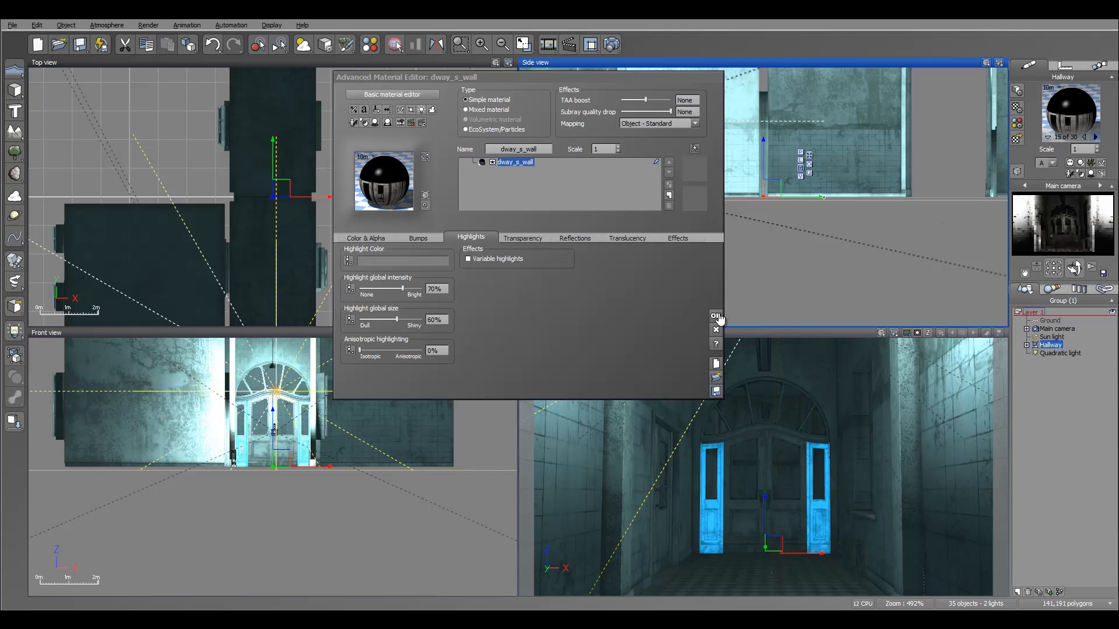
{"action": "key", "text": "Right"}
{"action": "key", "text": "Right"}
{"action": "key", "text": "Right"}
{"action": "key", "text": "Right"}
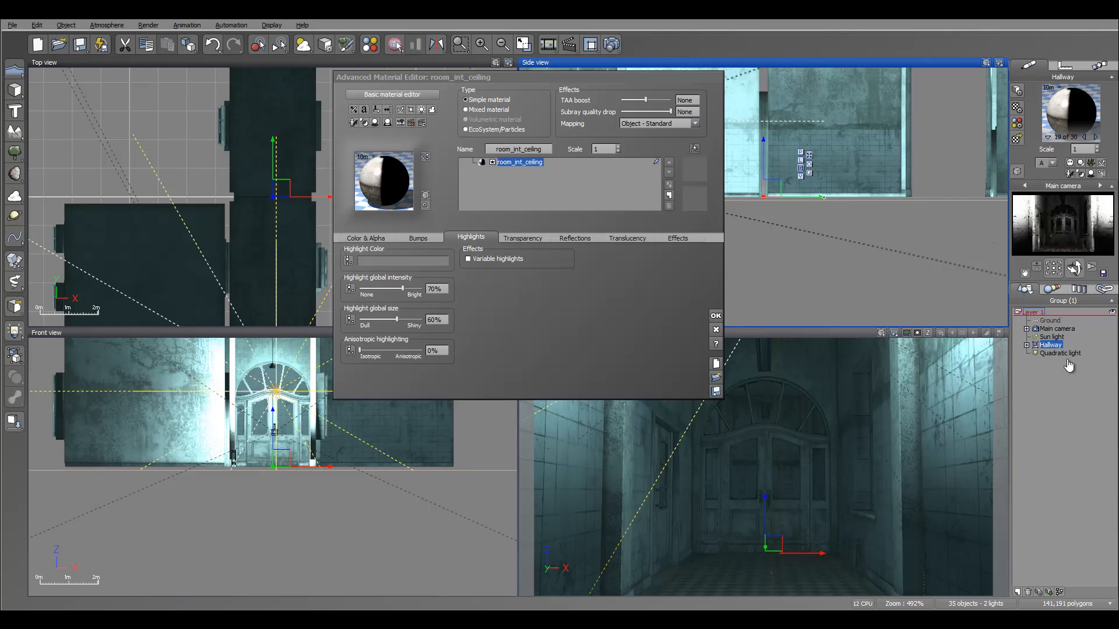
{"action": "key", "text": "Right"}
{"action": "key", "text": "Right"}
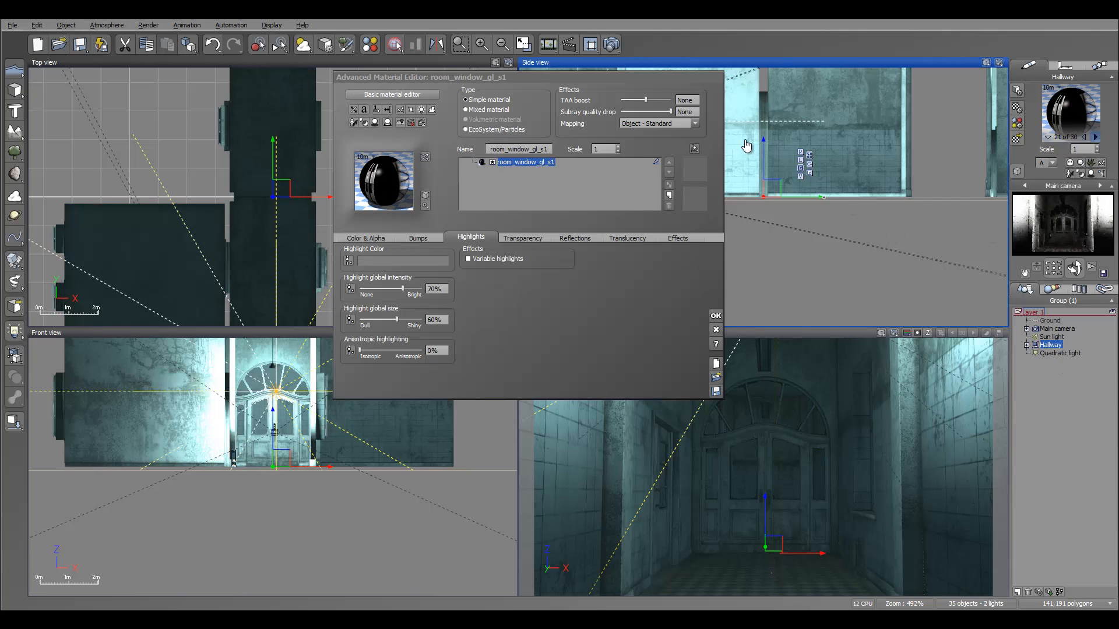
{"action": "key", "text": "Right"}
{"action": "key", "text": "Right"}
{"action": "key", "text": "Right"}
{"action": "key", "text": "Right"}
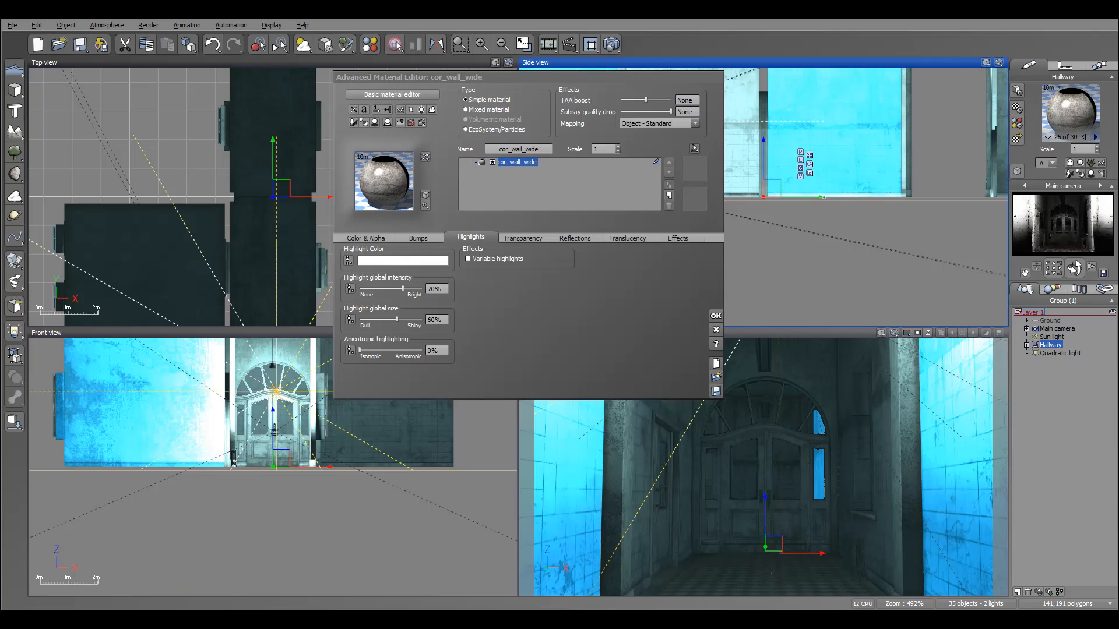
{"action": "key", "text": "Right"}
{"action": "key", "text": "Right"}
{"action": "key", "text": "Right"}
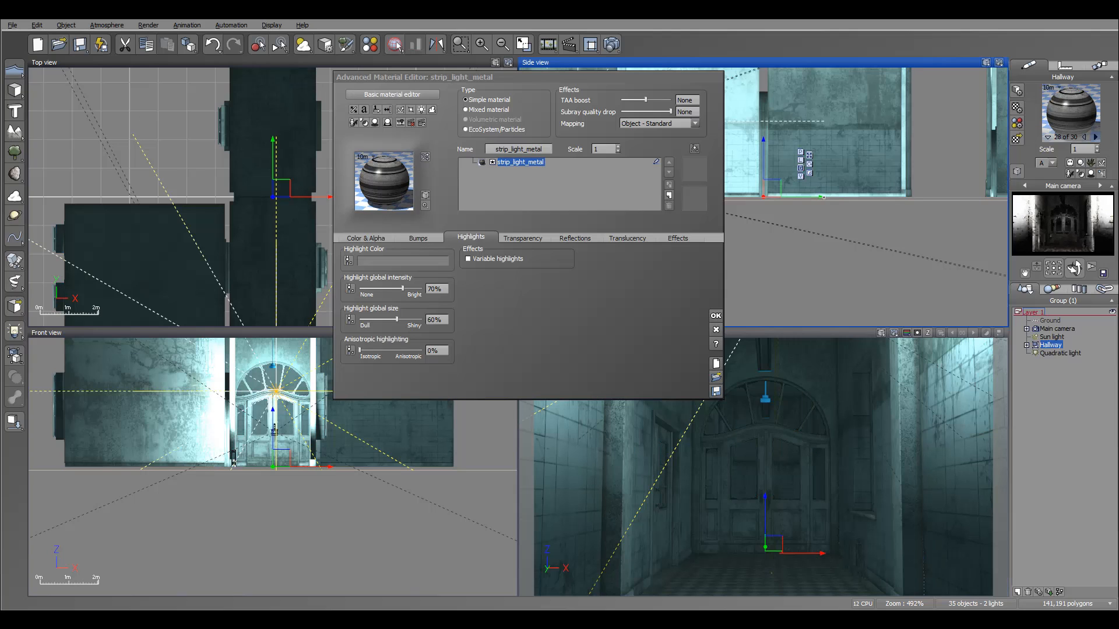
{"action": "key", "text": "Right"}
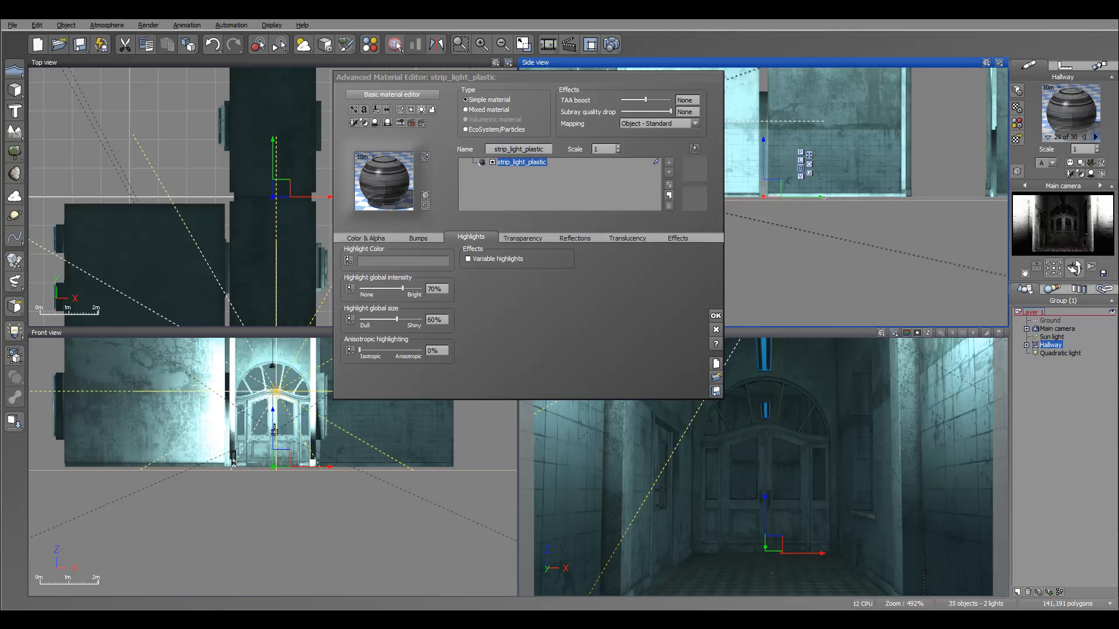
{"action": "key", "text": "Right"}
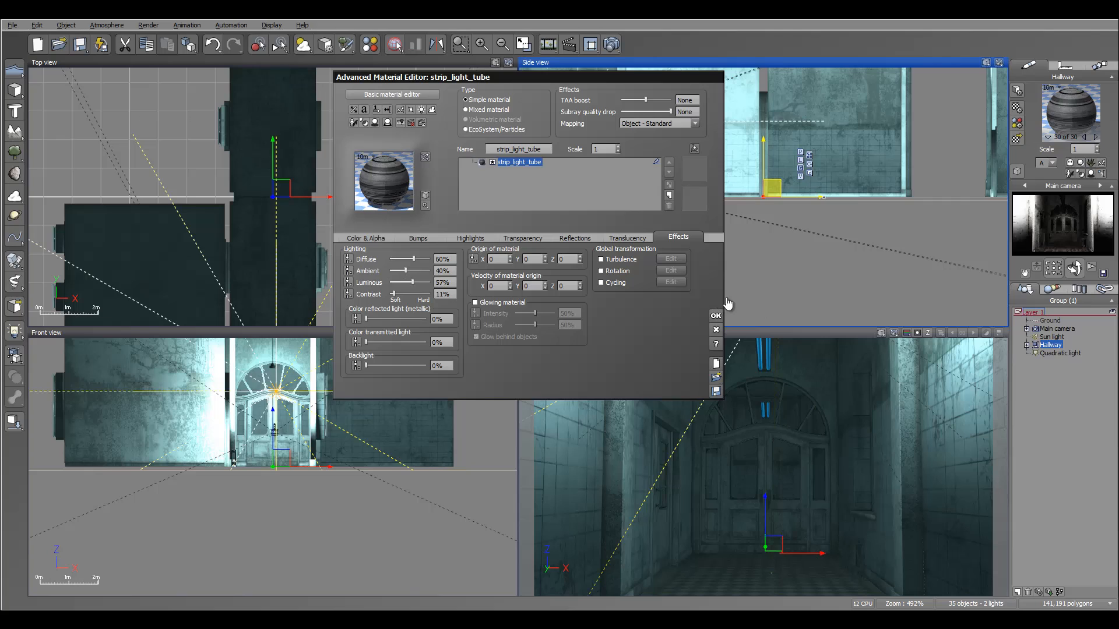
{"action": "left_click_drag", "start_coordinate": [390, 282], "coordinate": [425, 283]}
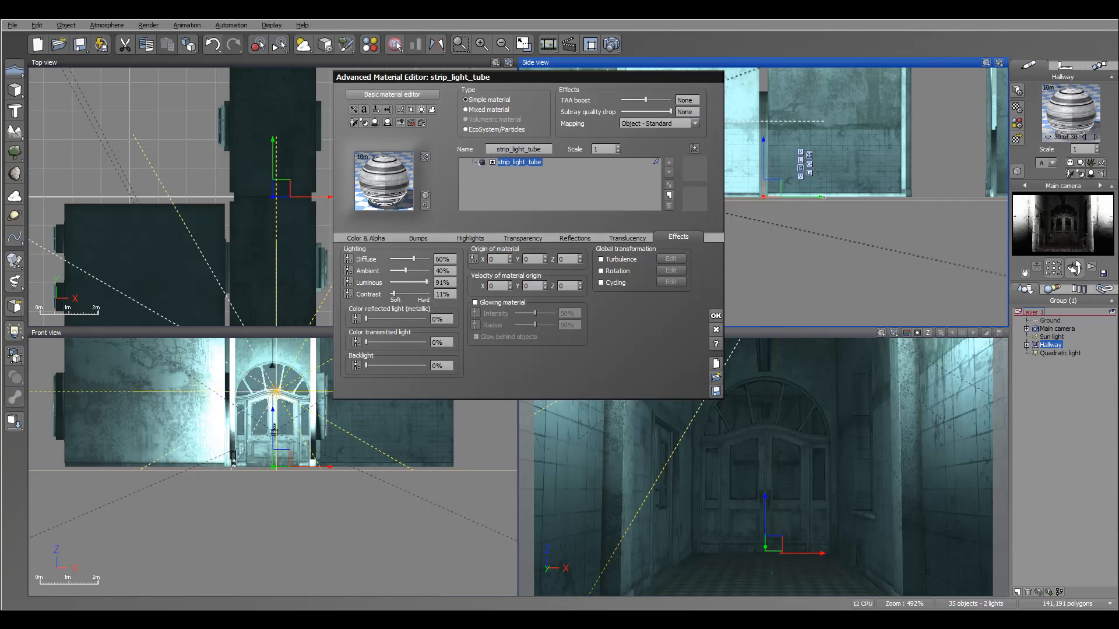
{"action": "mouse_move", "coordinate": [414, 259]}
{"action": "left_mouse_down"}
{"action": "mouse_move", "coordinate": [426, 259]}
{"action": "mouse_move", "coordinate": [422, 271]}
{"action": "left_mouse_up"}
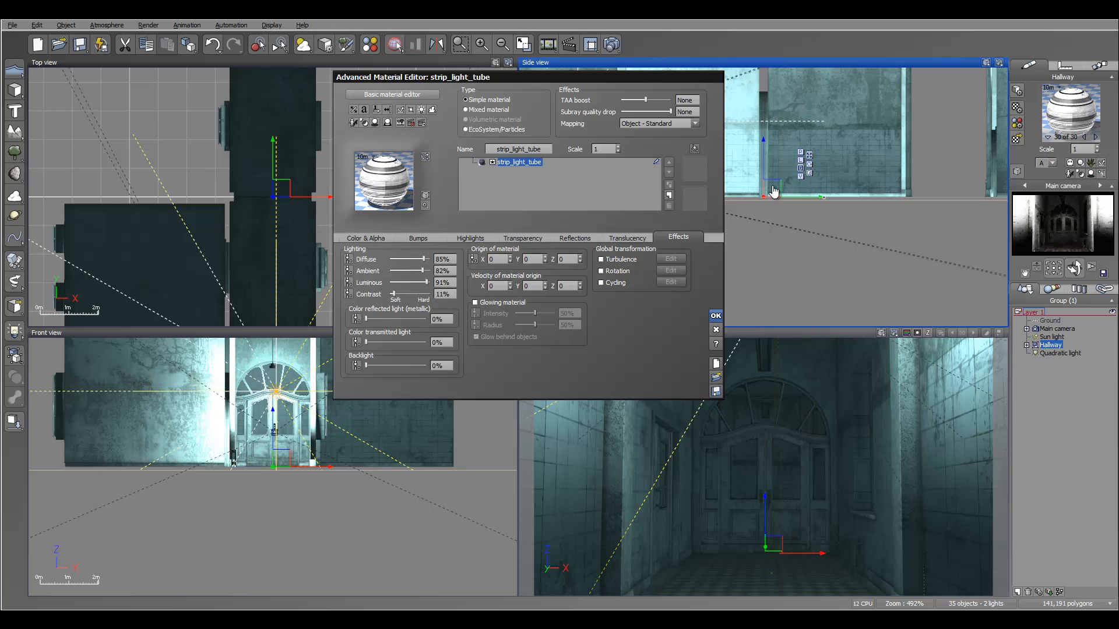
{"action": "key", "text": "Return"}
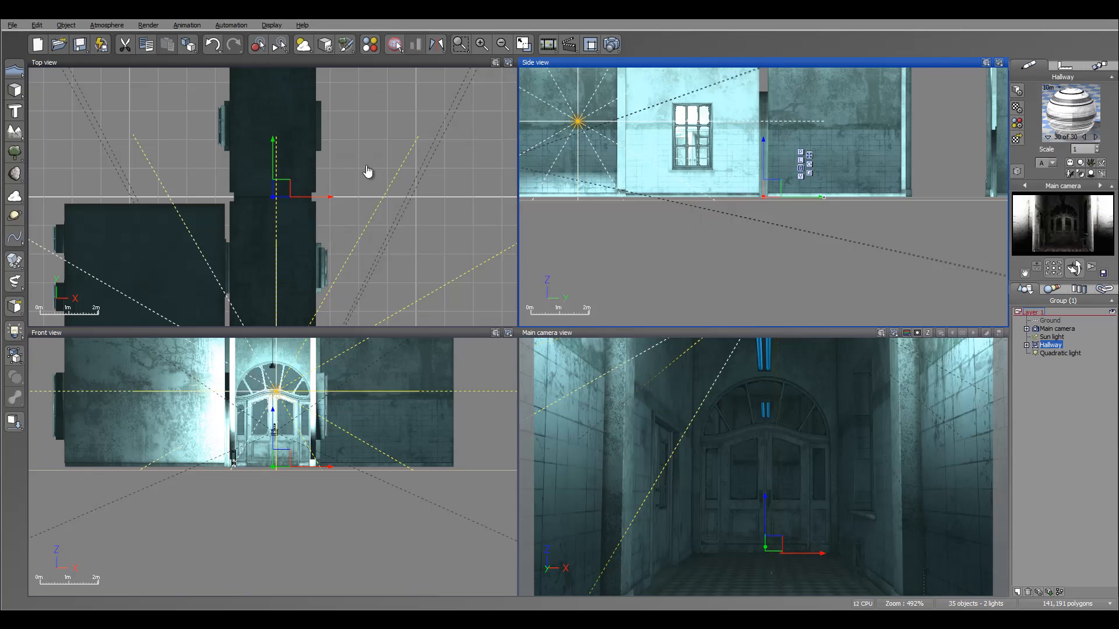
Select the quadratic light and set its colour to a pale blue (red 223, green 240, blue 255).
{"action": "left_click", "coordinate": [341, 272]}
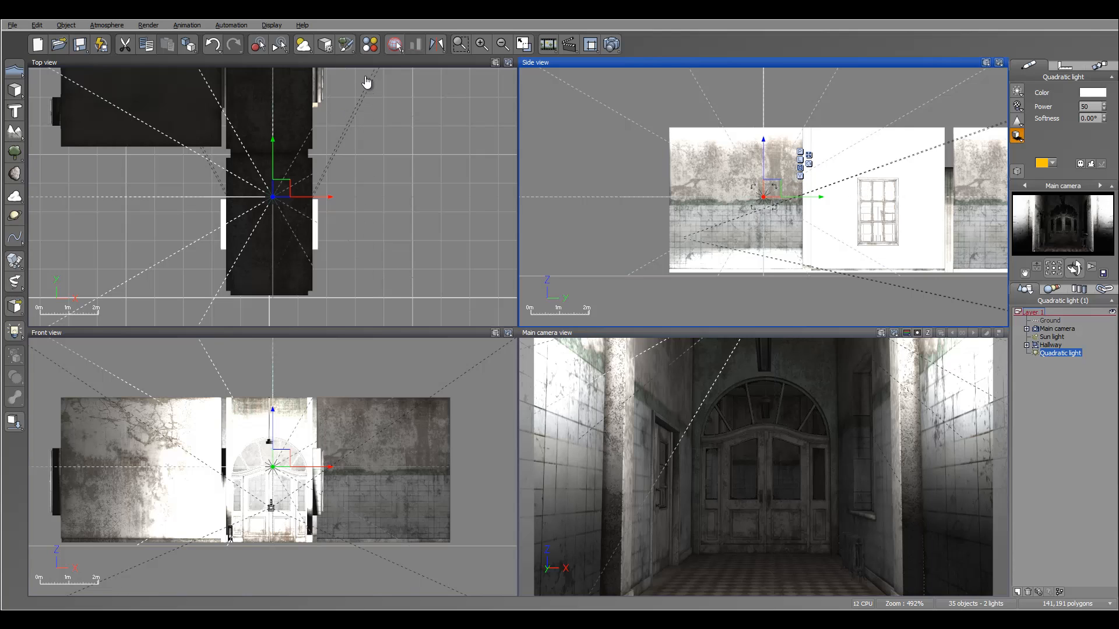
{"action": "right_click", "coordinate": [1089, 94]}
{"action": "left_click", "coordinate": [1090, 101]}
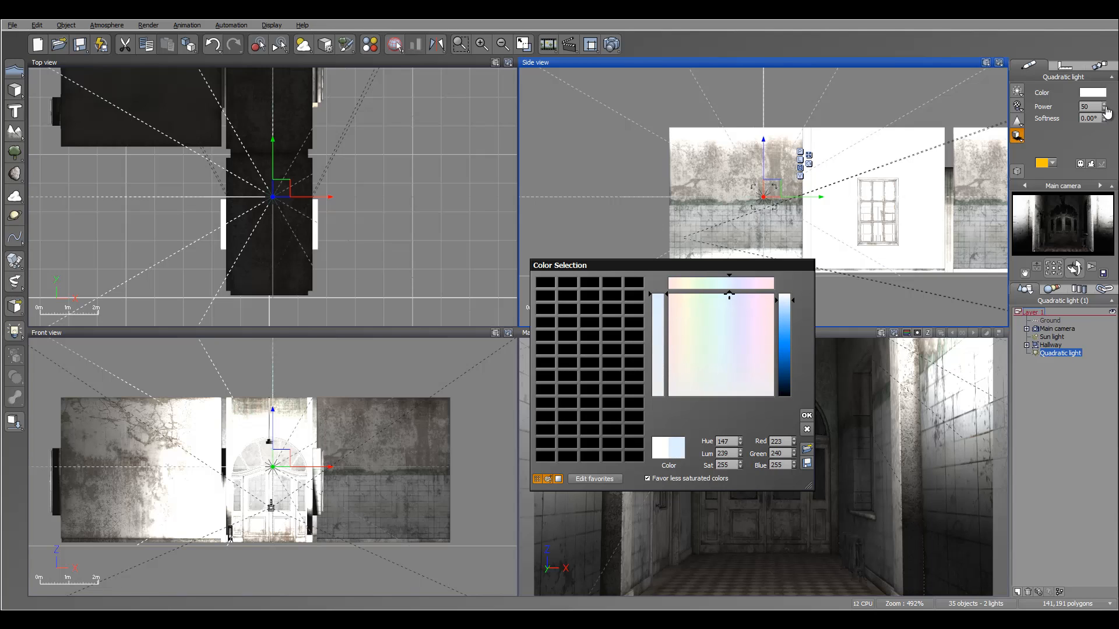
{"action": "left_click", "coordinate": [1105, 270]}
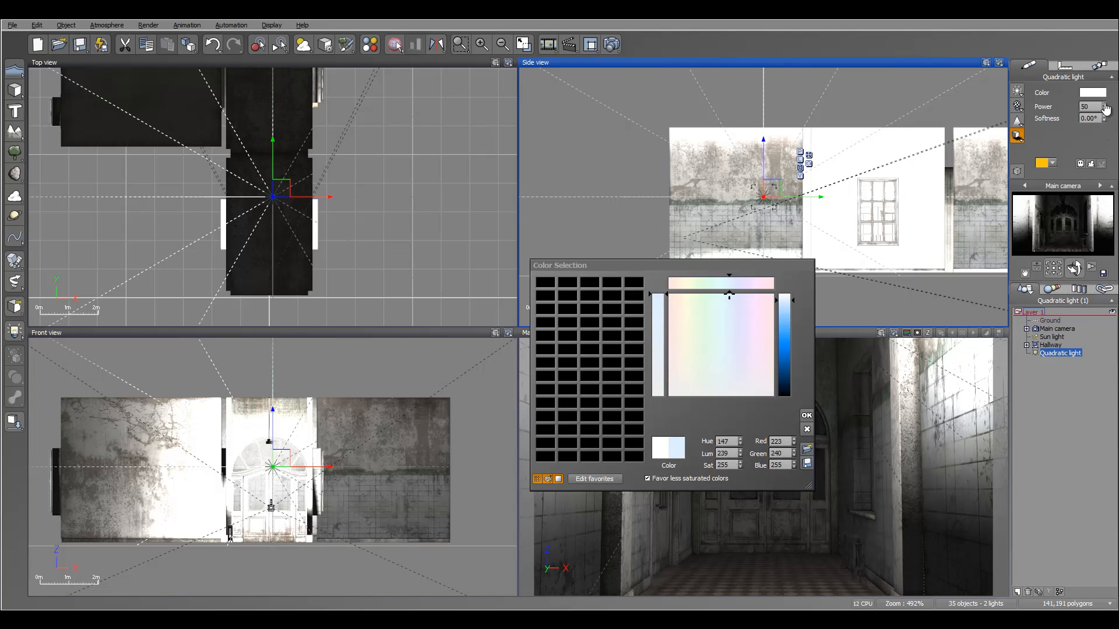
{"action": "left_click", "coordinate": [807, 416]}
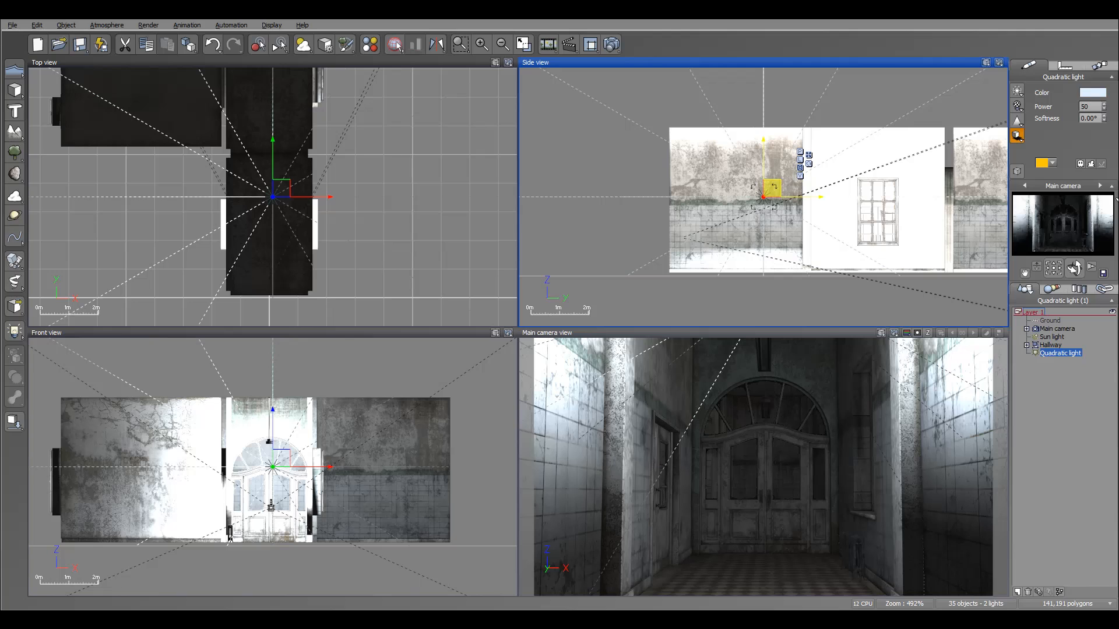
Duplicate the quadratic light and move the copy further along the hallway toward the arched doors, raising it slightly.
{"action": "right_click_drag", "start_coordinate": [293, 109], "coordinate": [351, 191]}
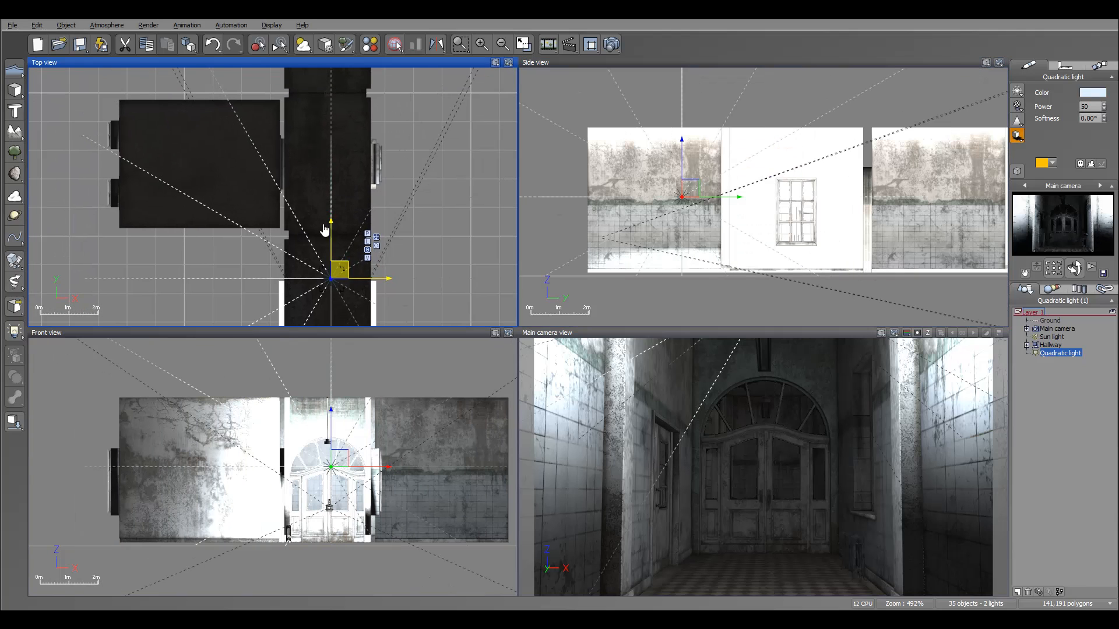
{"action": "left_click_drag", "start_coordinate": [339, 270], "coordinate": [337, 99], "text": "alt"}
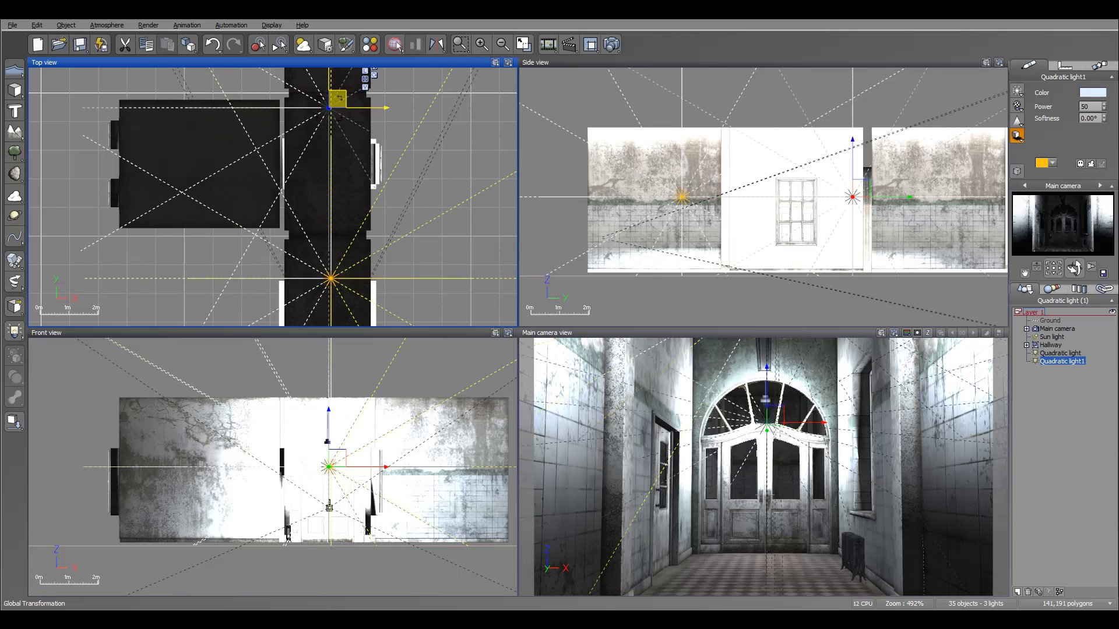
{"action": "left_click_drag", "start_coordinate": [860, 188], "coordinate": [860, 174]}
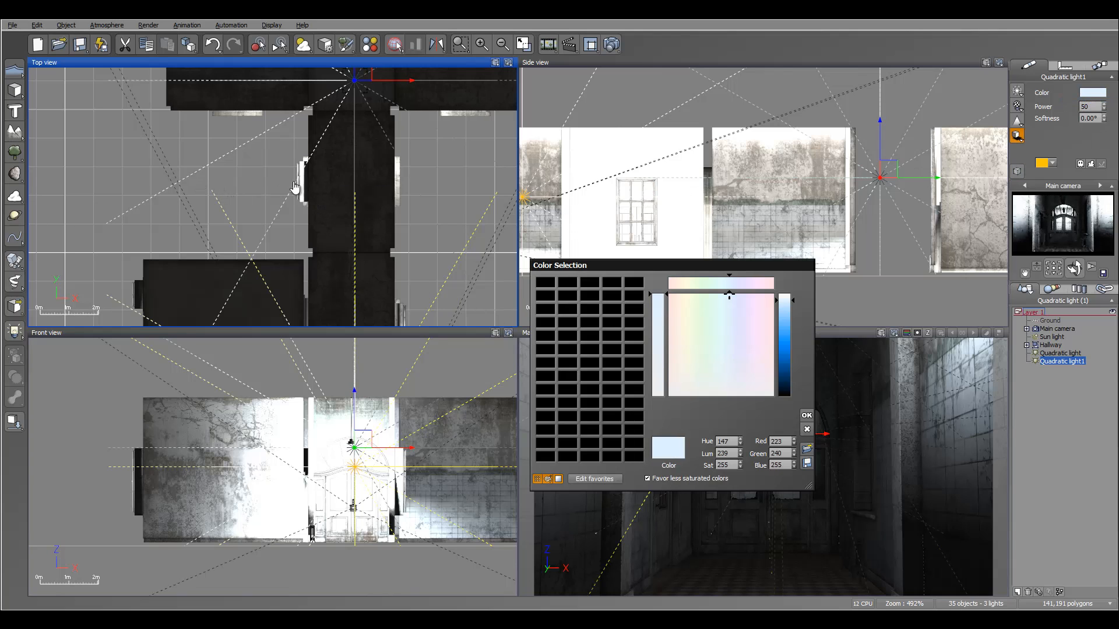
Give the copied light a warm tint (red 255, green 234, blue 223).
{"action": "left_click_drag", "start_coordinate": [689, 283], "coordinate": [675, 283]}
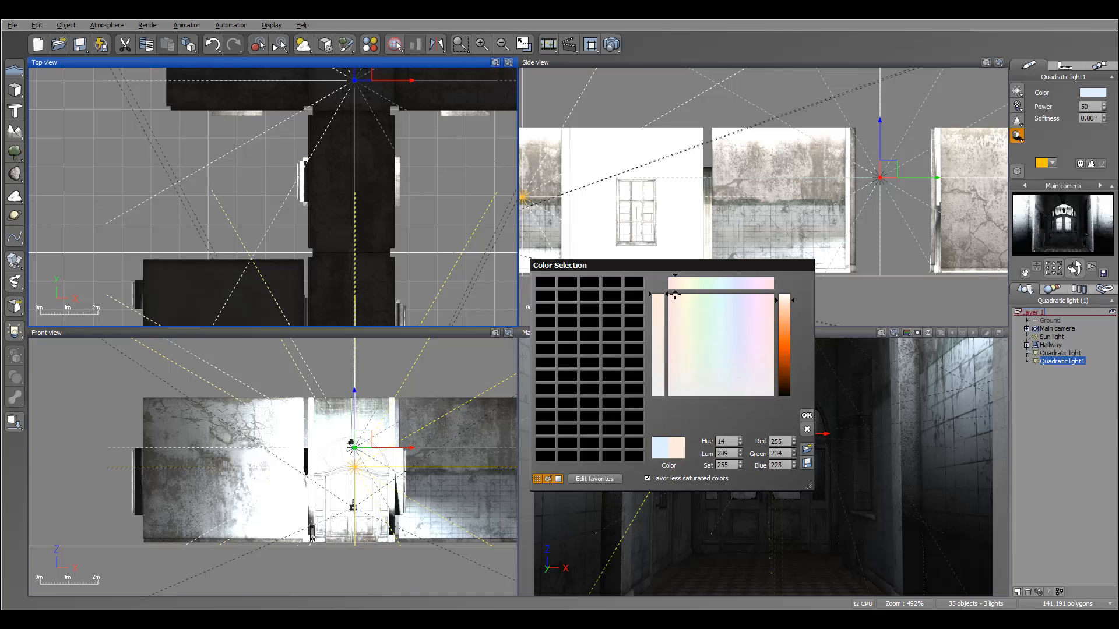
{"action": "left_click", "coordinate": [806, 415]}
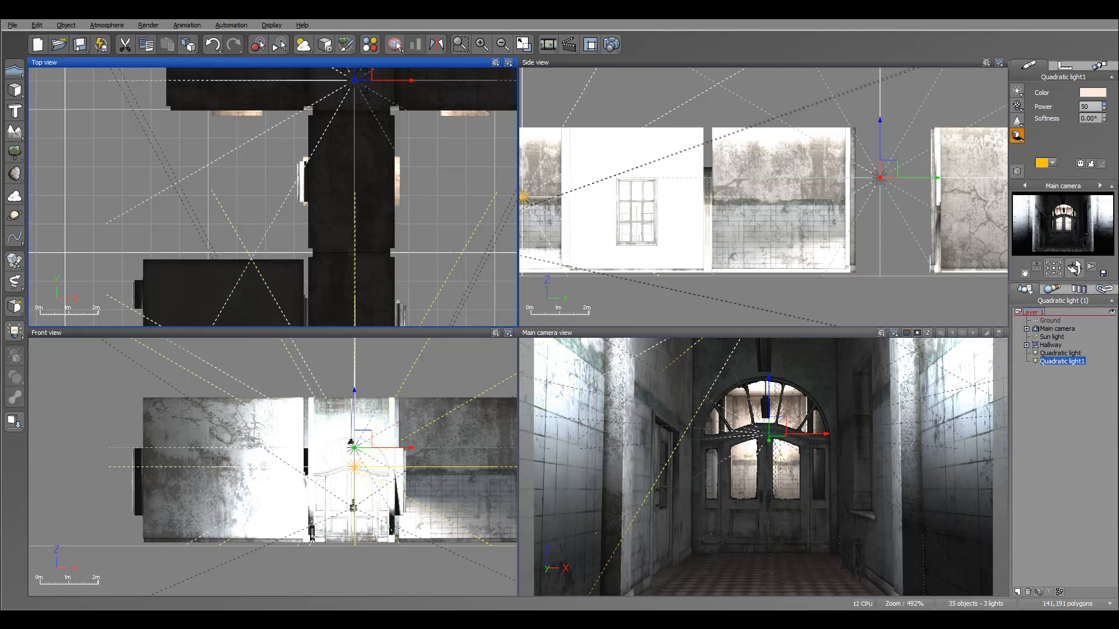
{"action": "mouse_move", "coordinate": [1104, 107]}
{"action": "left_mouse_down"}
{"action": "mouse_move", "coordinate": [1104, 117]}
{"action": "mouse_move", "coordinate": [1104, 106]}
{"action": "left_mouse_up"}
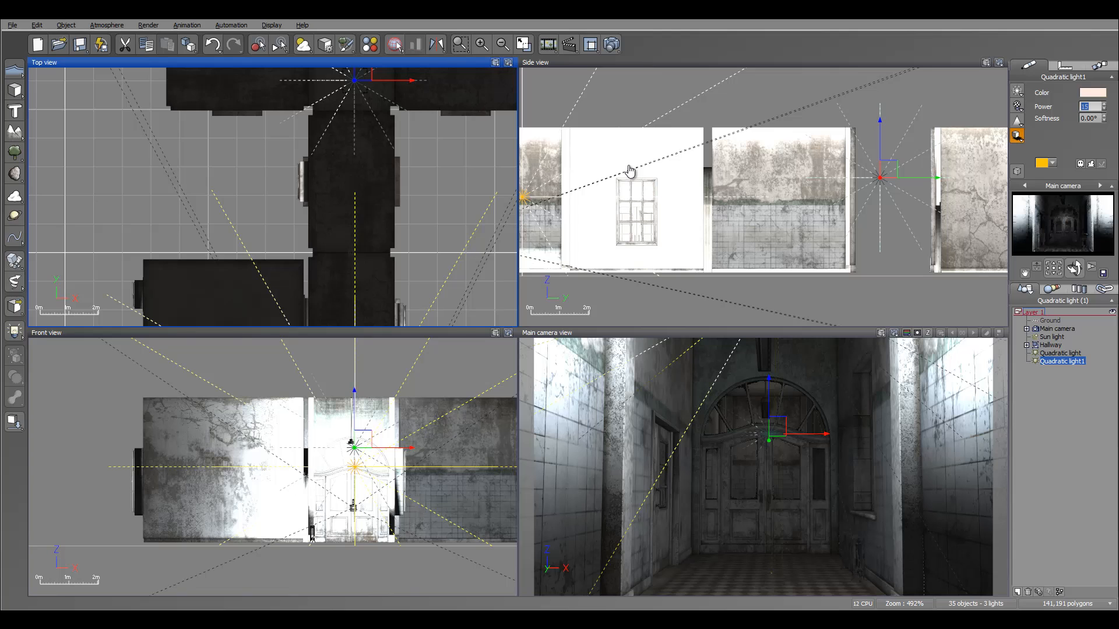
Select the original quadratic light and lower its power to 20.
{"action": "left_click", "coordinate": [1060, 353]}
{"action": "left_click_drag", "start_coordinate": [1103, 106], "coordinate": [1104, 117]}
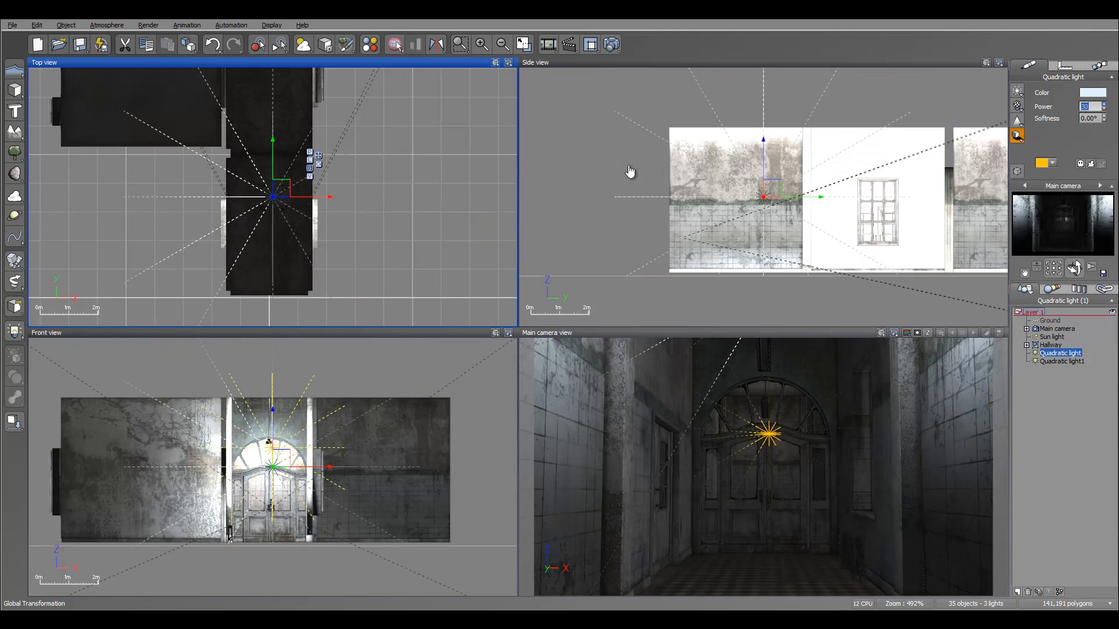
Duplicate the quadratic light and place the copy beside the window on the hallway's right wall.
{"action": "scroll", "coordinate": [630, 171], "scroll_direction": "down", "scroll_amount": 2}
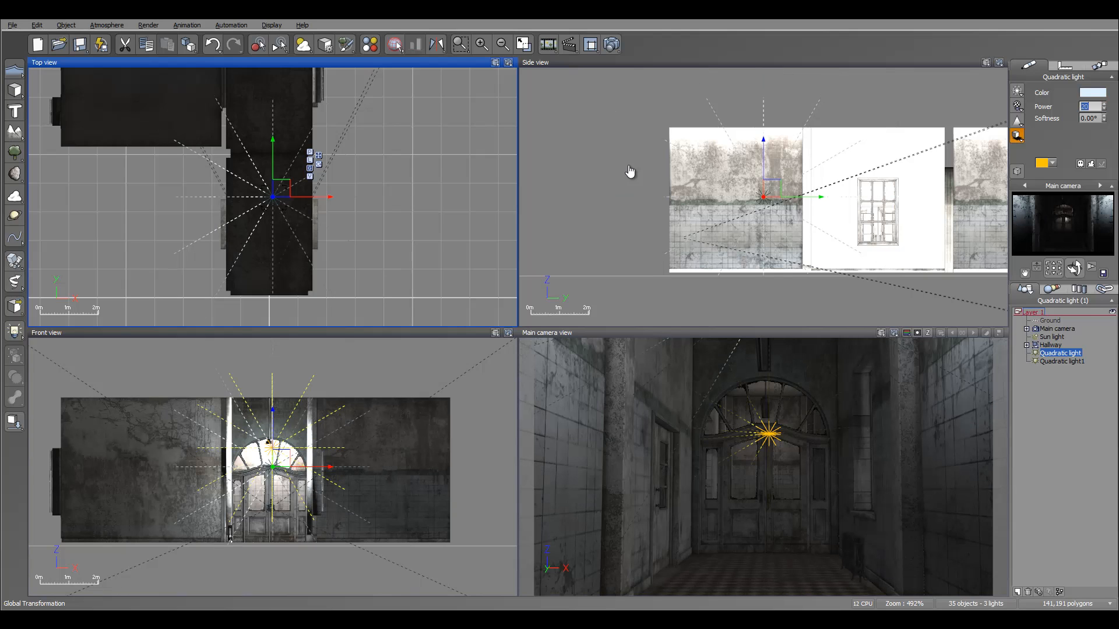
{"action": "key", "text": "ctrl+d"}
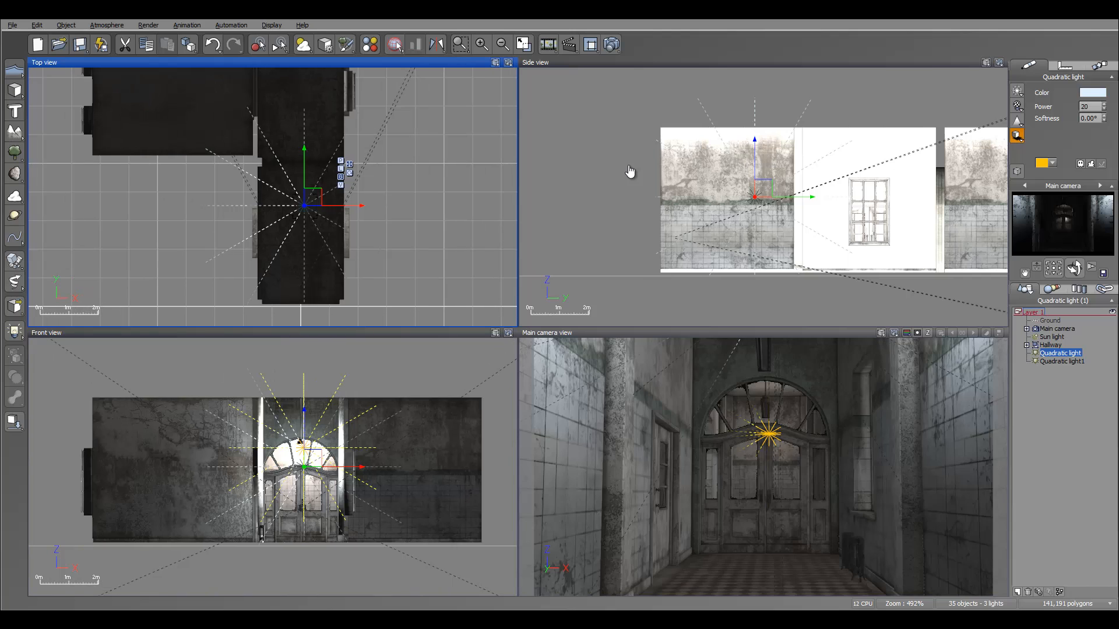
{"action": "left_click_drag", "start_coordinate": [313, 197], "coordinate": [406, 84]}
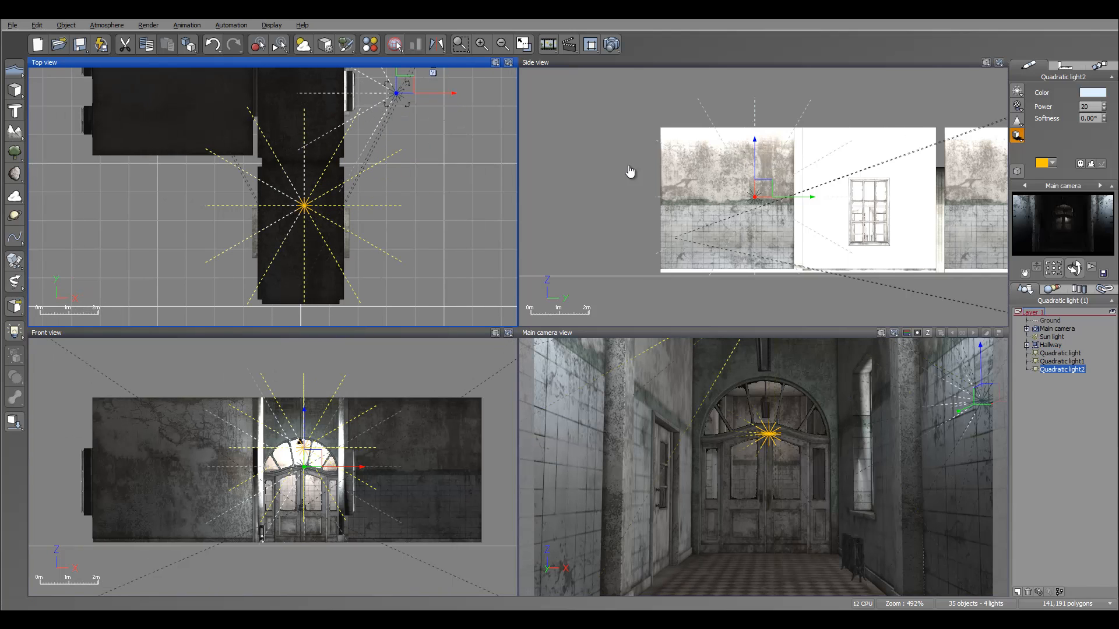
{"action": "right_click_drag", "start_coordinate": [406, 84], "coordinate": [393, 176]}
{"action": "left_click_drag", "start_coordinate": [394, 176], "coordinate": [375, 170]}
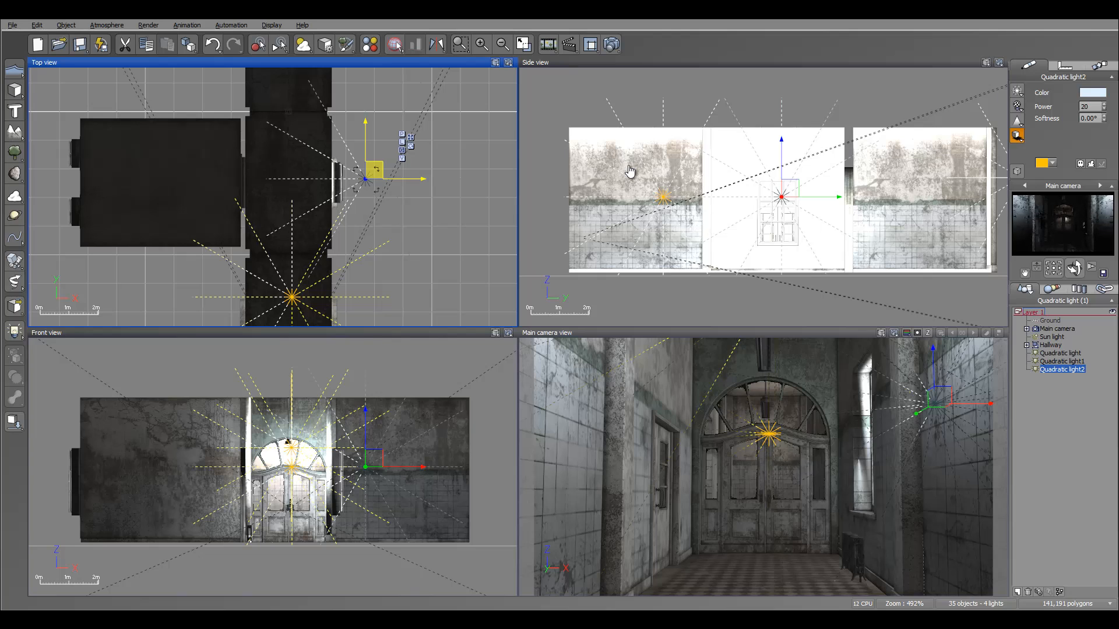
{"action": "mouse_move", "coordinate": [355, 169]}
{"action": "left_mouse_down"}
{"action": "mouse_move", "coordinate": [382, 202]}
{"action": "mouse_move", "coordinate": [375, 188]}
{"action": "left_mouse_up"}
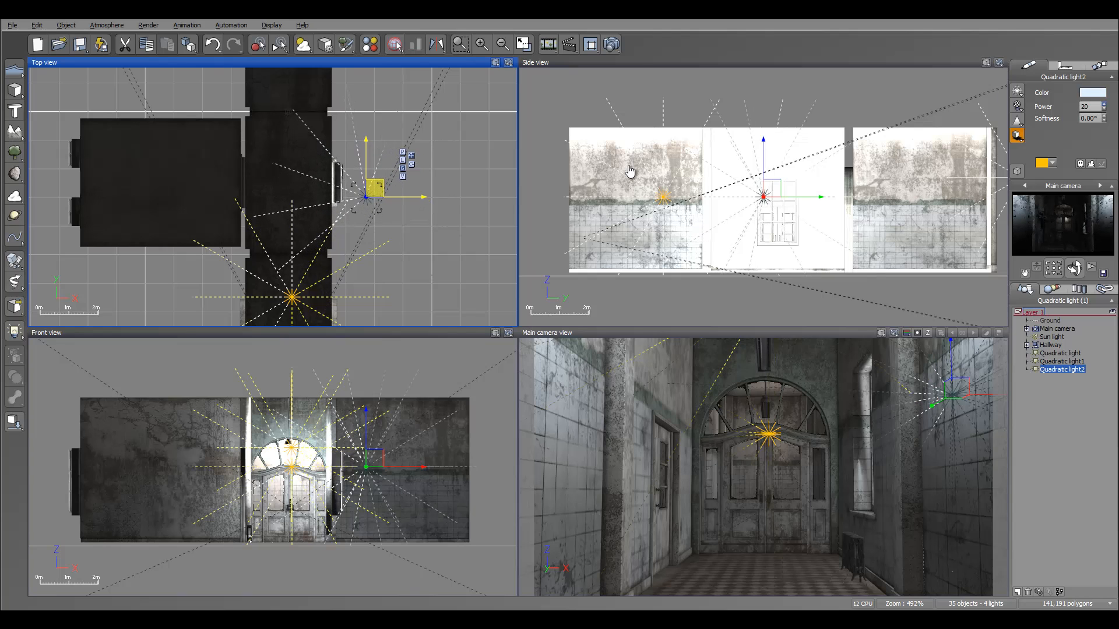
Adjust the window light's power and reset its colour to white.
{"action": "left_click", "coordinate": [1104, 104]}
{"action": "left_click", "coordinate": [1104, 104]}
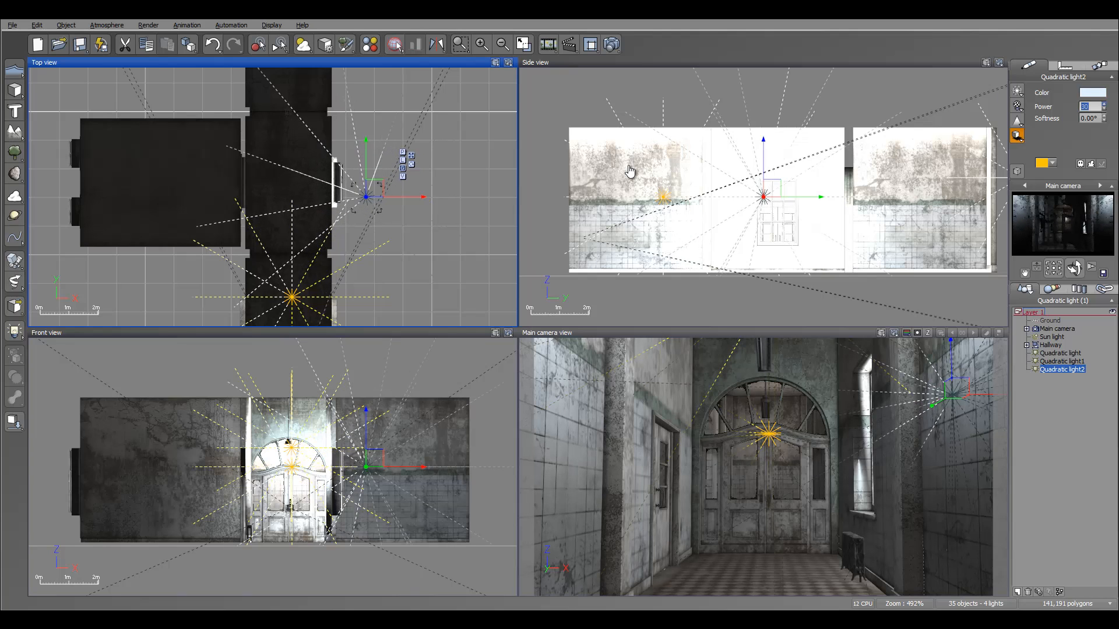
{"action": "right_click", "coordinate": [1098, 93]}
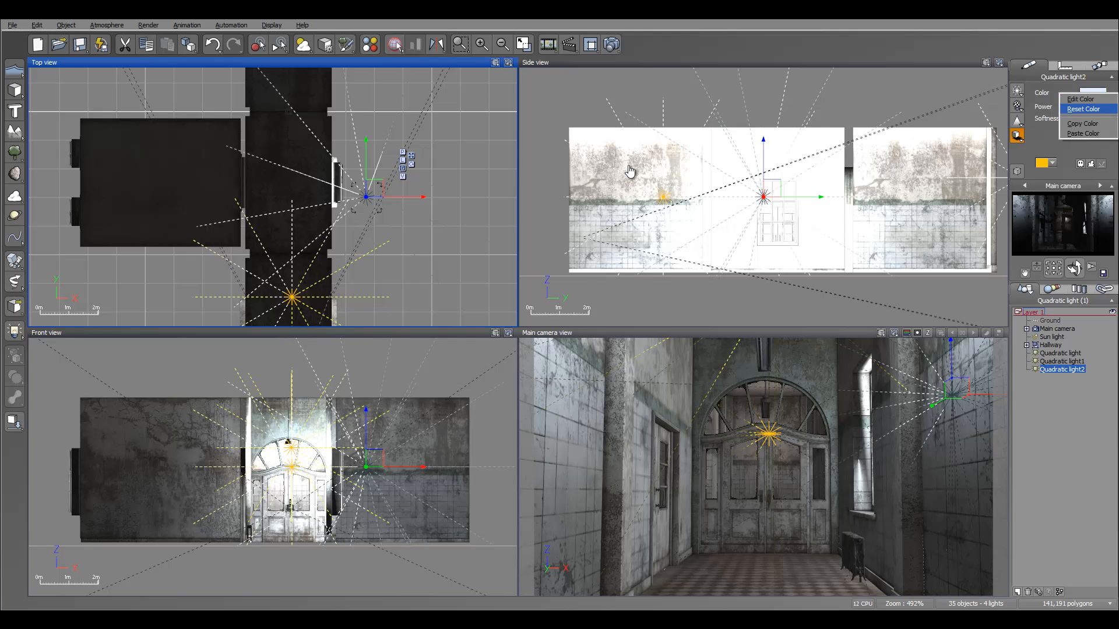
{"action": "left_click", "coordinate": [1102, 109]}
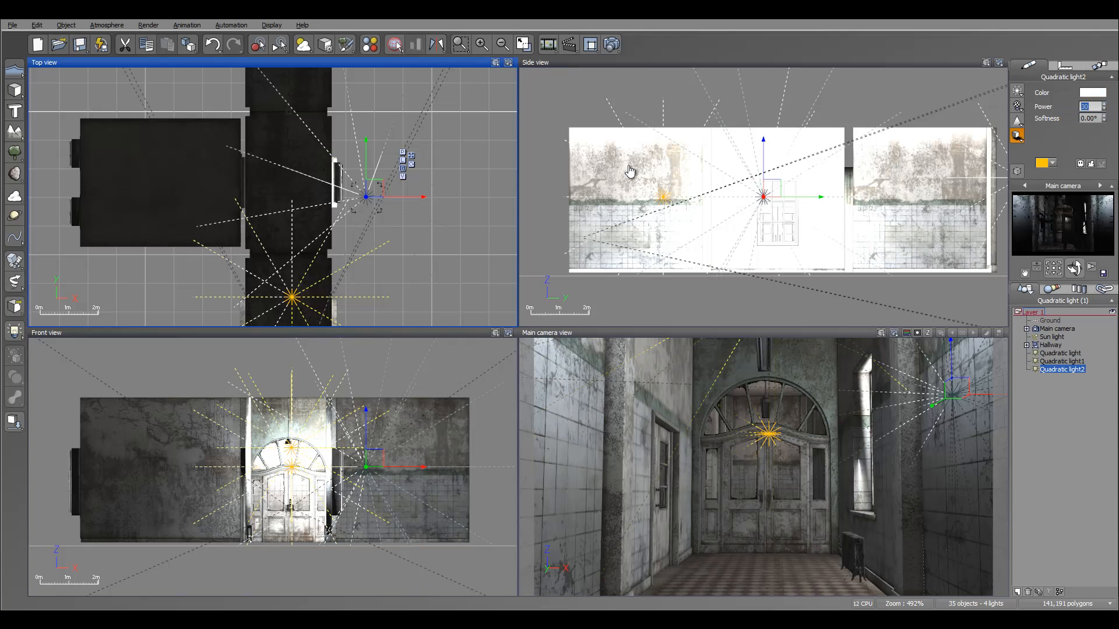
Duplicate the window light into the room on the left, then render a preview of the scene.
{"action": "left_click_drag", "start_coordinate": [375, 188], "coordinate": [197, 183], "text": "alt"}
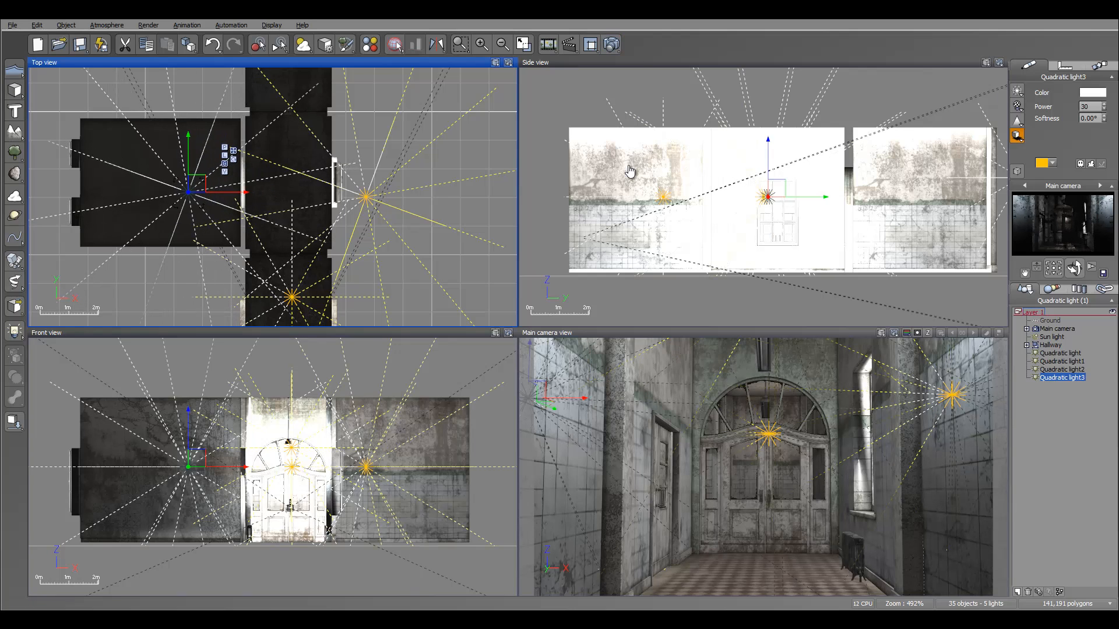
{"action": "key", "text": "ctrl+F9"}
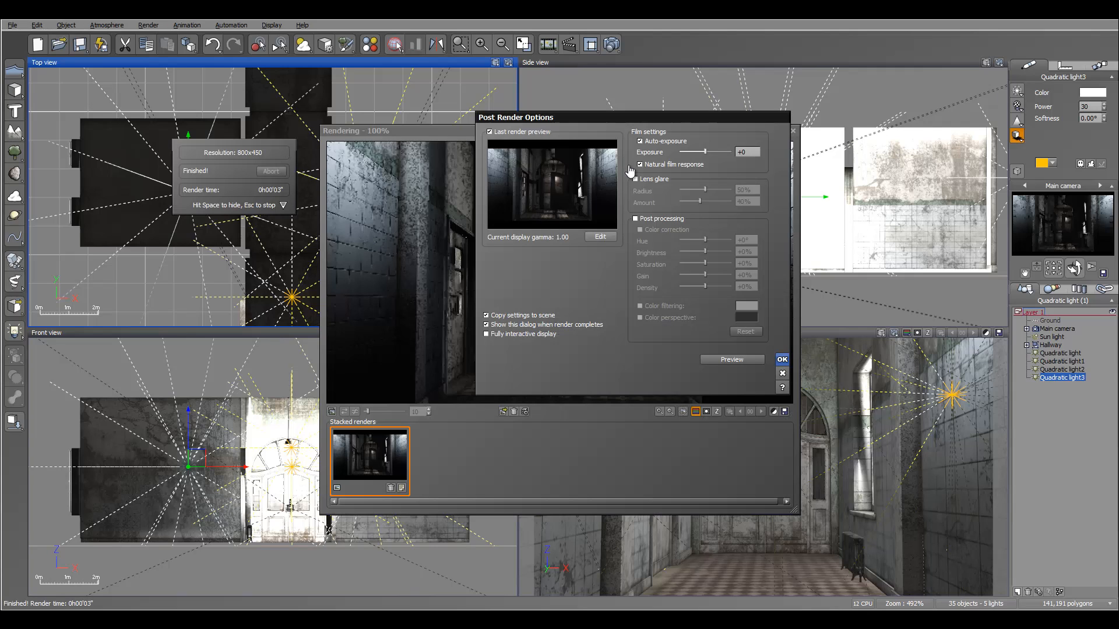
Open the Atmosphere Editor's lighting settings and turn off indirect skylighting and outdoor-rendering optimisation.
{"action": "key", "text": "Return"}
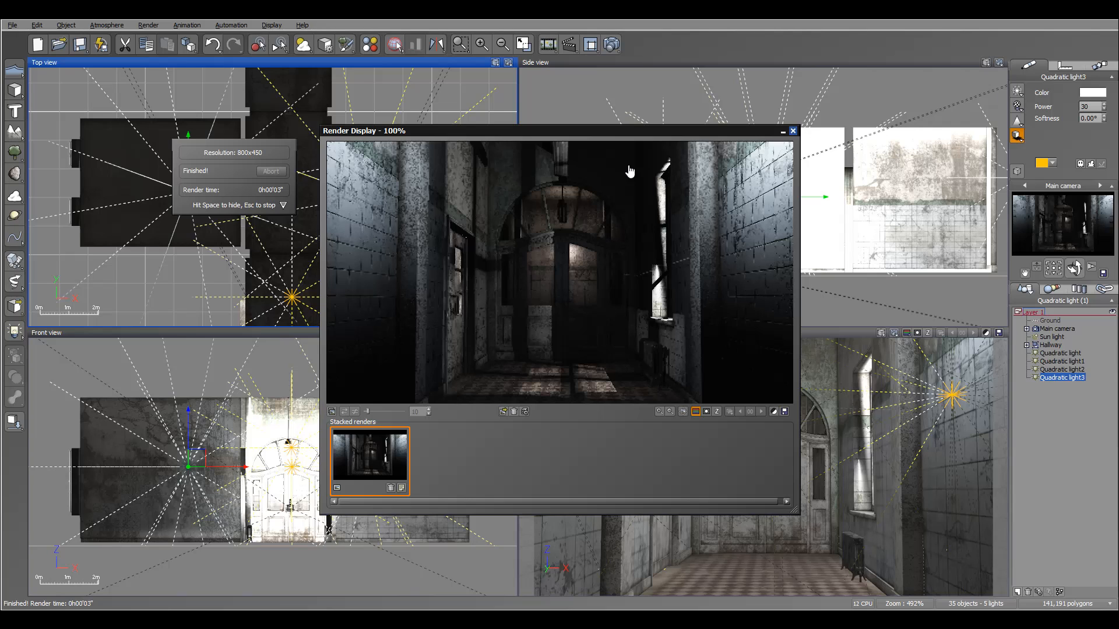
{"action": "key", "text": "Escape"}
{"action": "key", "text": "alt+a"}
{"action": "key", "text": "Up"}
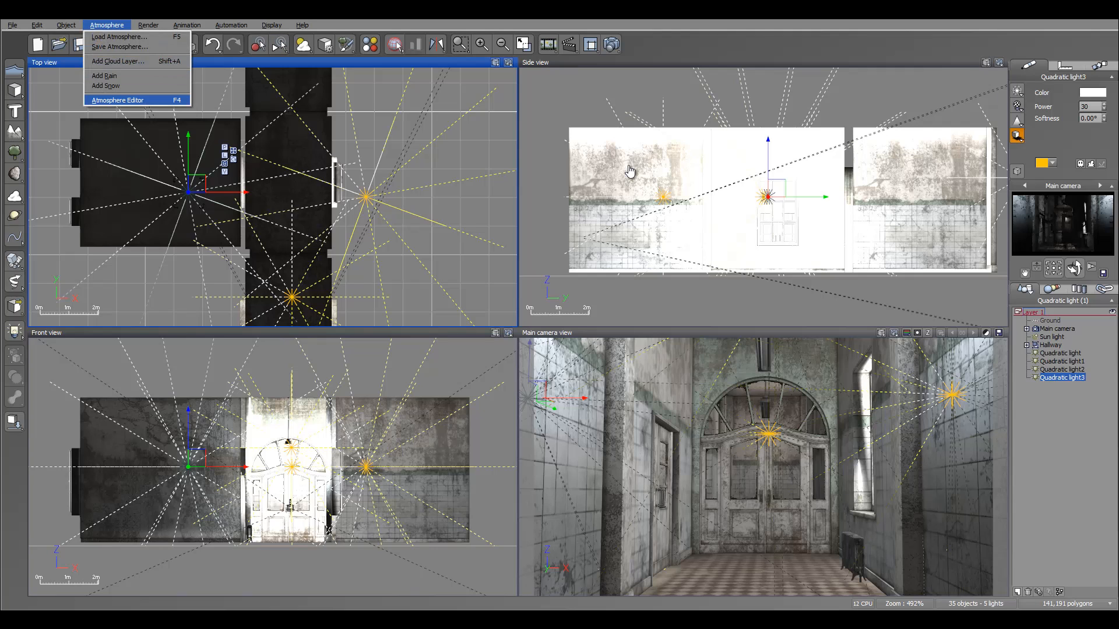
{"action": "key", "text": "Return"}
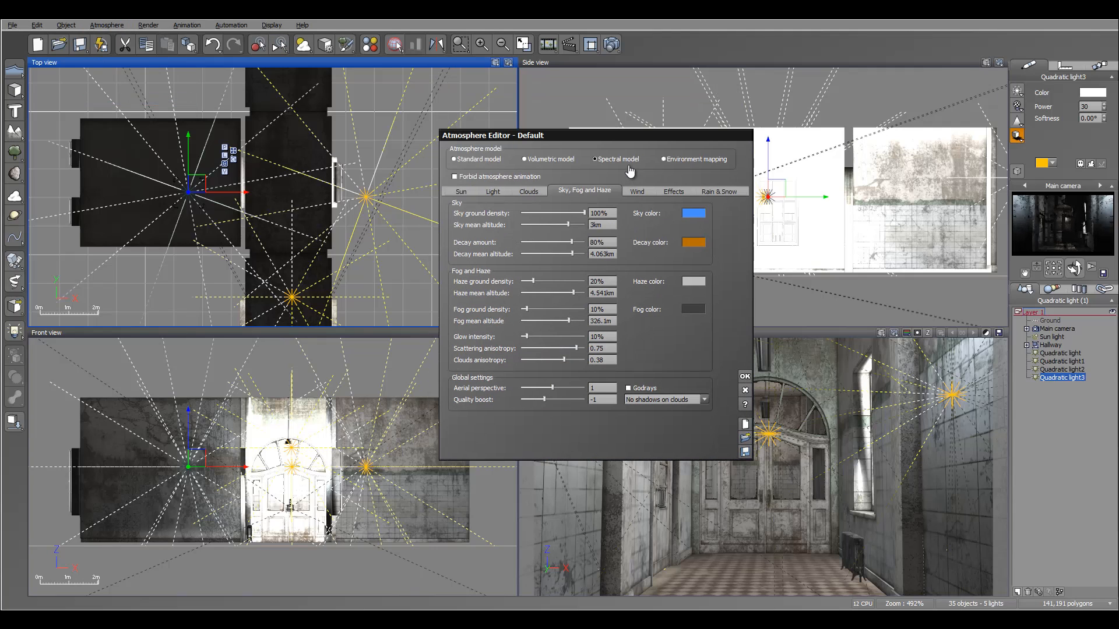
{"action": "key", "text": "ctrl+shift+Tab"}
{"action": "key", "text": "ctrl+shift+Tab"}
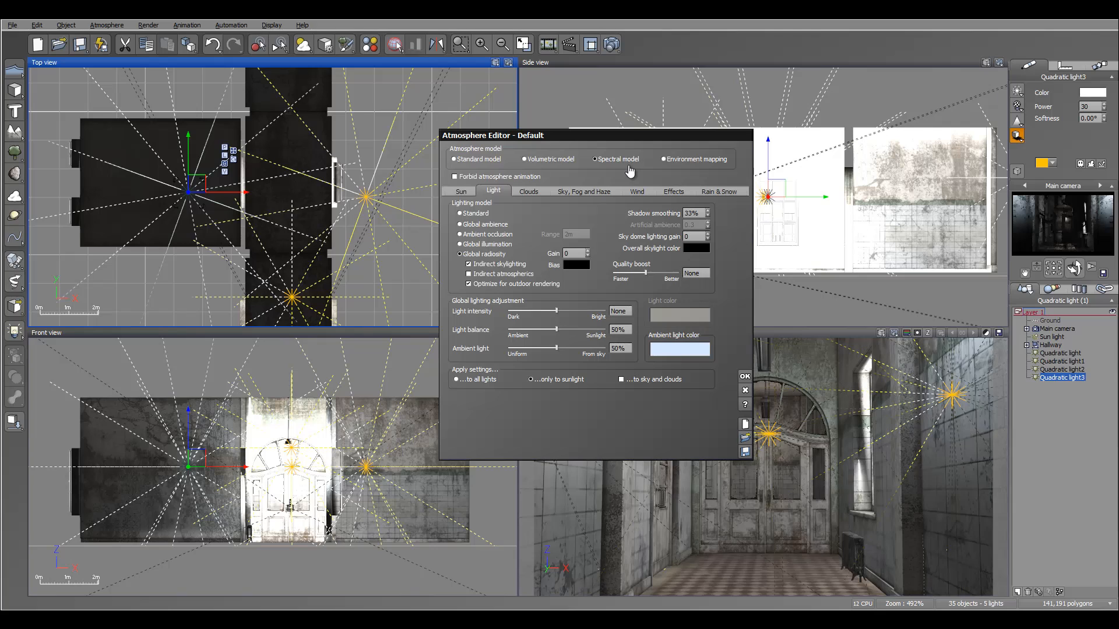
{"action": "key", "text": "space"}
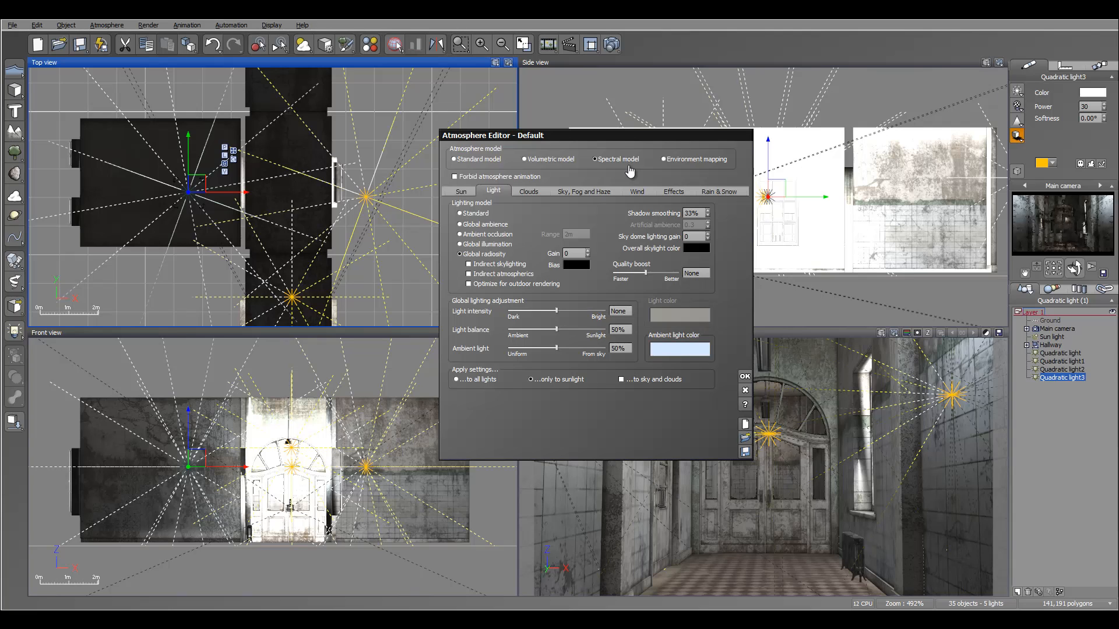
Render a preview and flip between the last two stacked renders to compare them.
{"action": "left_click", "coordinate": [611, 44]}
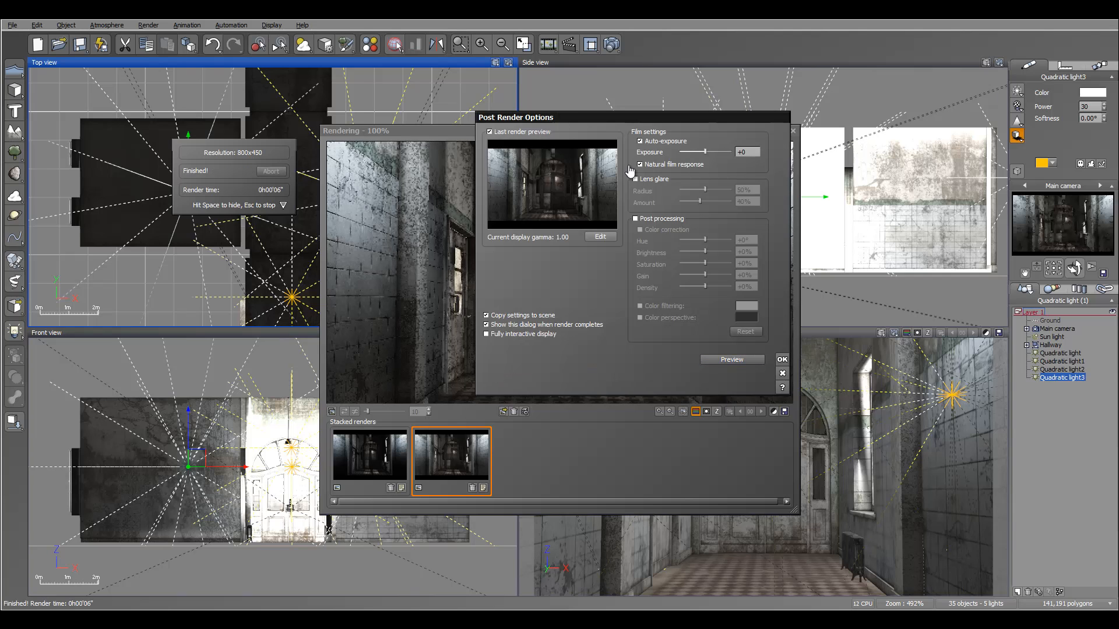
{"action": "key", "text": "Return"}
{"action": "key", "text": "Left"}
{"action": "key", "text": "Right"}
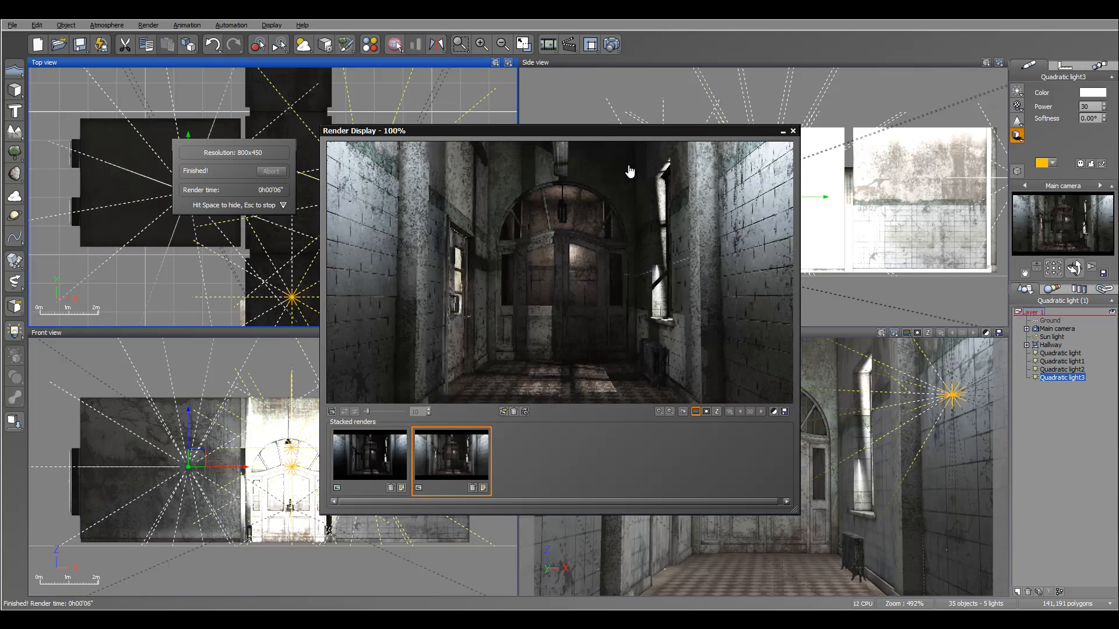
{"action": "key", "text": "Left"}
{"action": "key", "text": "Right"}
{"action": "key", "text": "Left"}
{"action": "key", "text": "Right"}
{"action": "key", "text": "Left"}
{"action": "key", "text": "Right"}
{"action": "key", "text": "Left"}
{"action": "key", "text": "Right"}
{"action": "key", "text": "Escape"}
Set the global light balance to 100% in the Atmosphere Editor.
{"action": "key", "text": "F4"}
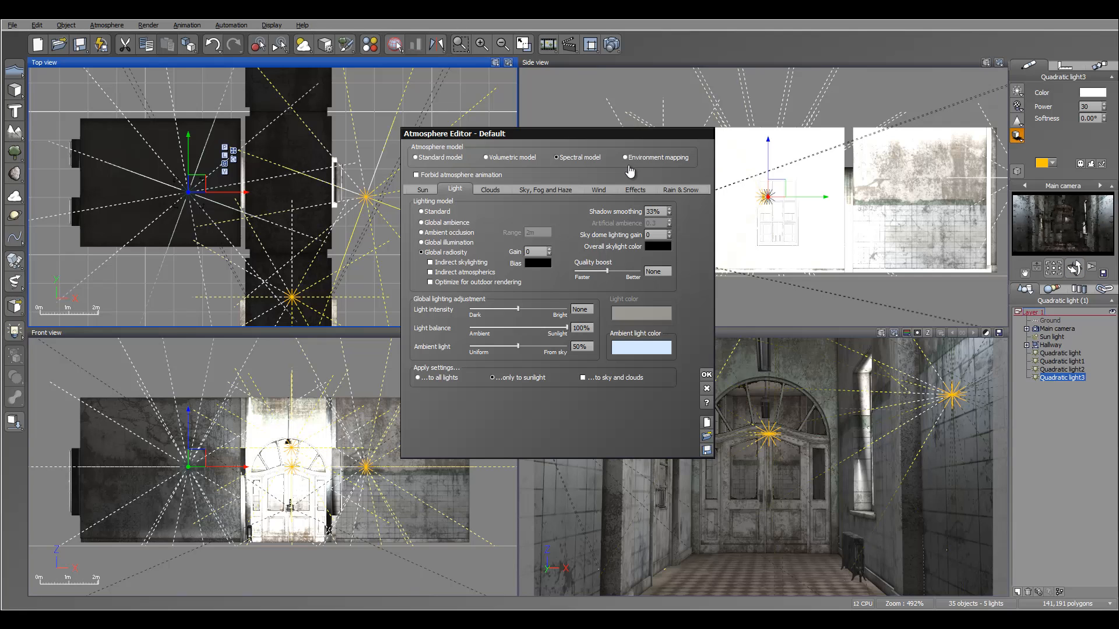
{"action": "left_click_drag", "start_coordinate": [548, 134], "coordinate": [630, 133]}
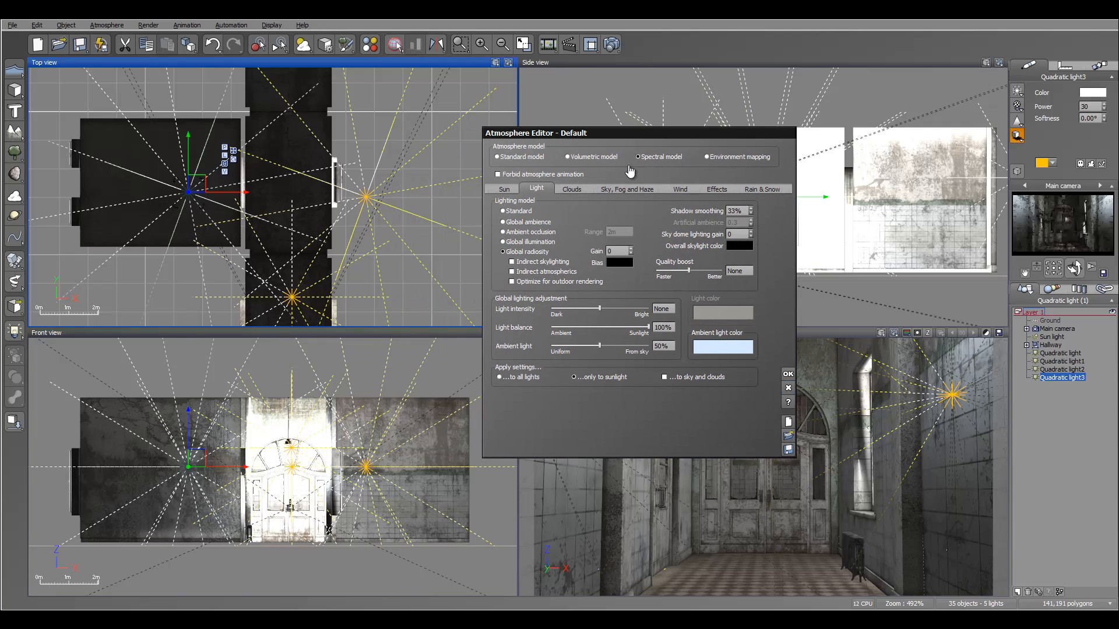
{"action": "key", "text": "Return"}
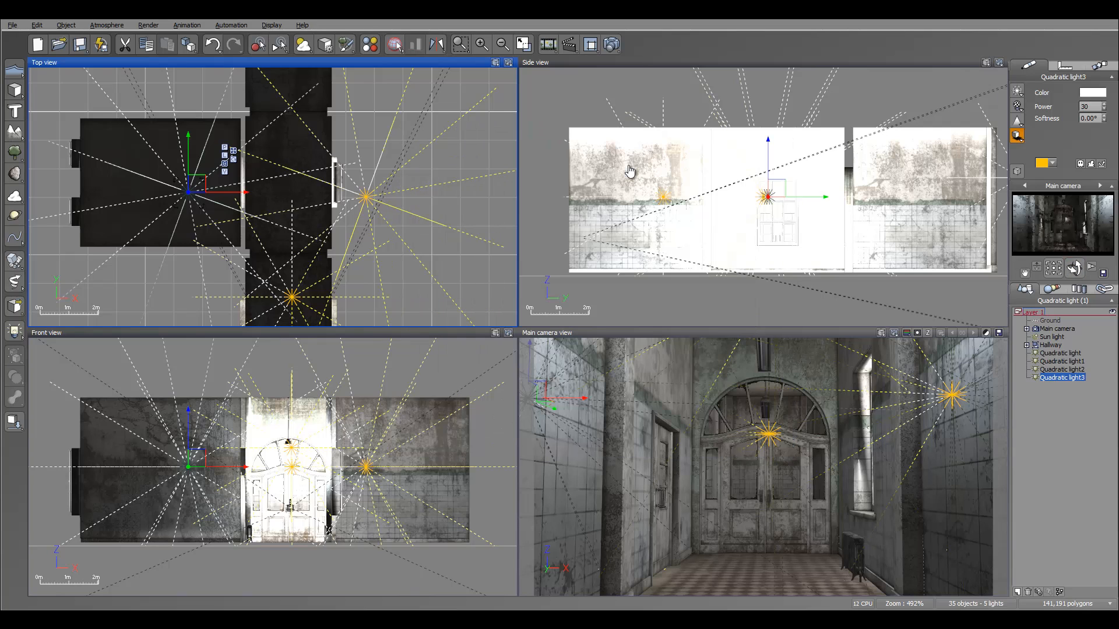
Set Quadratic light1's power to 20 and render a preview of the hallway.
{"action": "left_click", "coordinate": [1062, 362]}
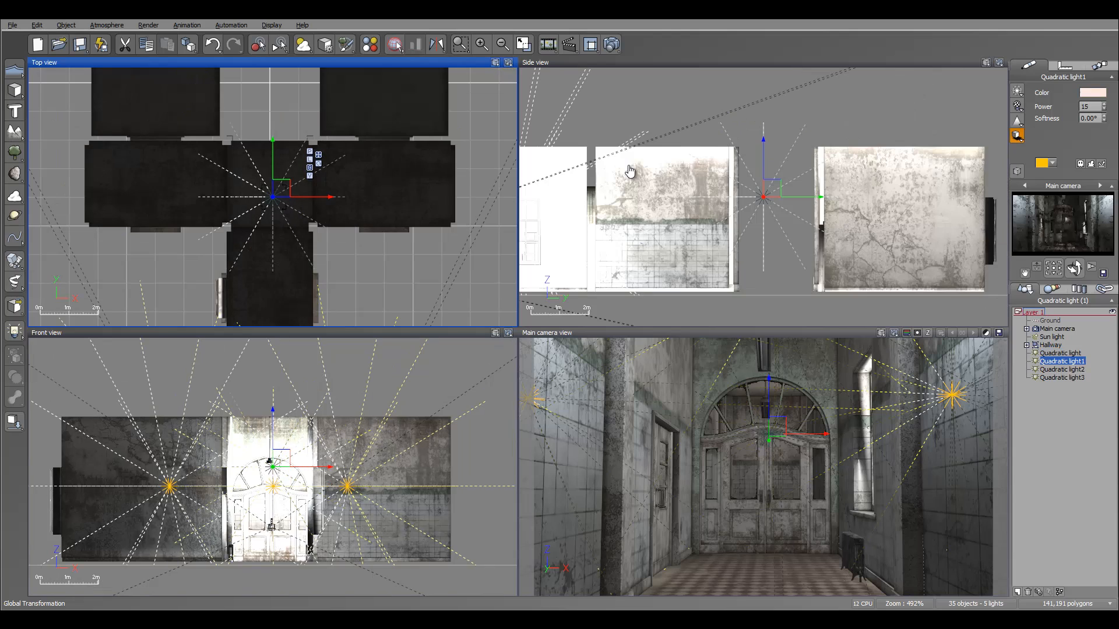
{"action": "type", "text": "20"}
{"action": "key", "text": "Return"}
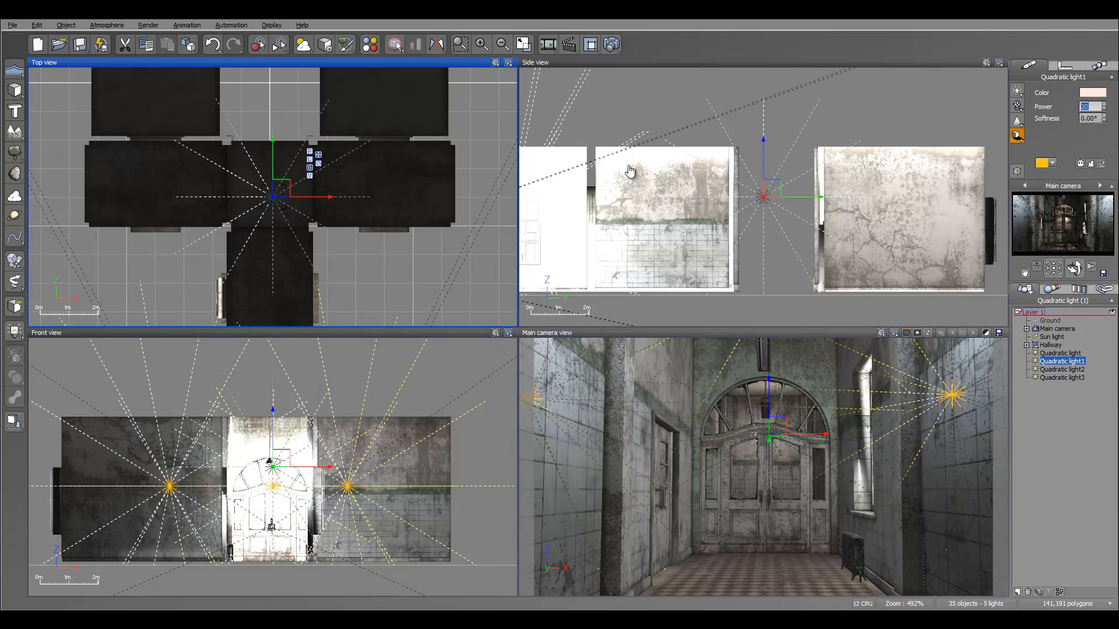
{"action": "key", "text": "F9"}
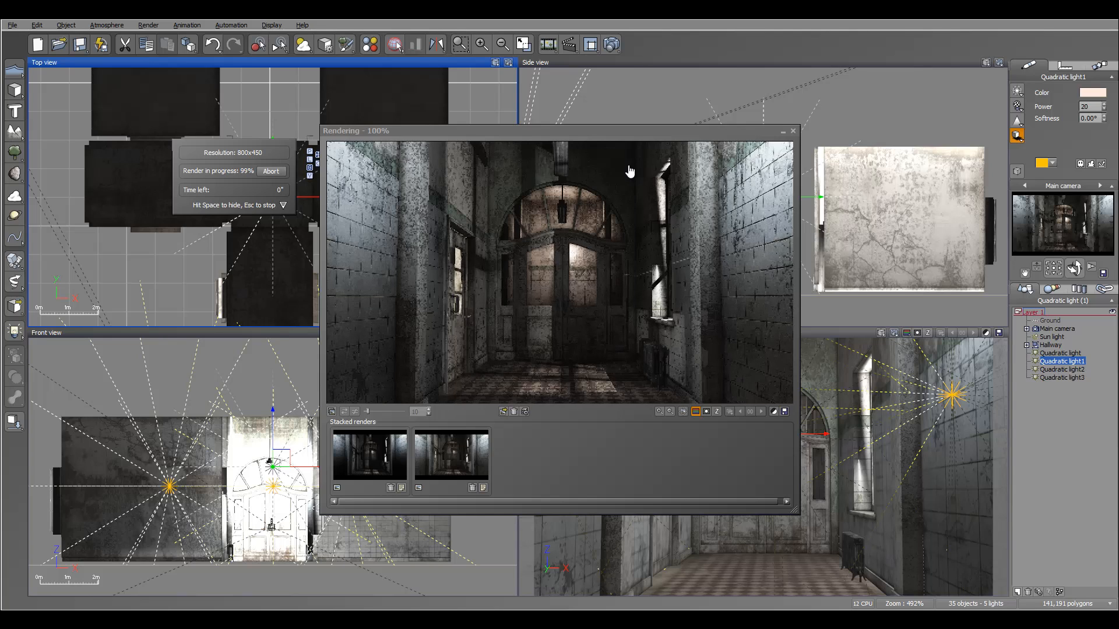
{"action": "key", "text": "Return"}
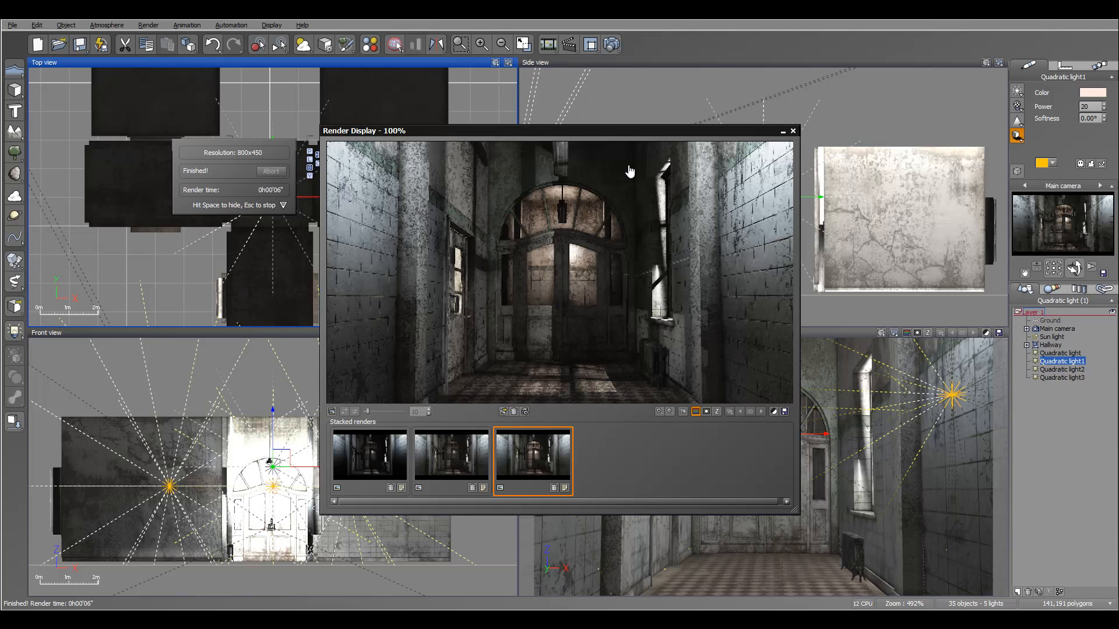
{"action": "key", "text": "space"}
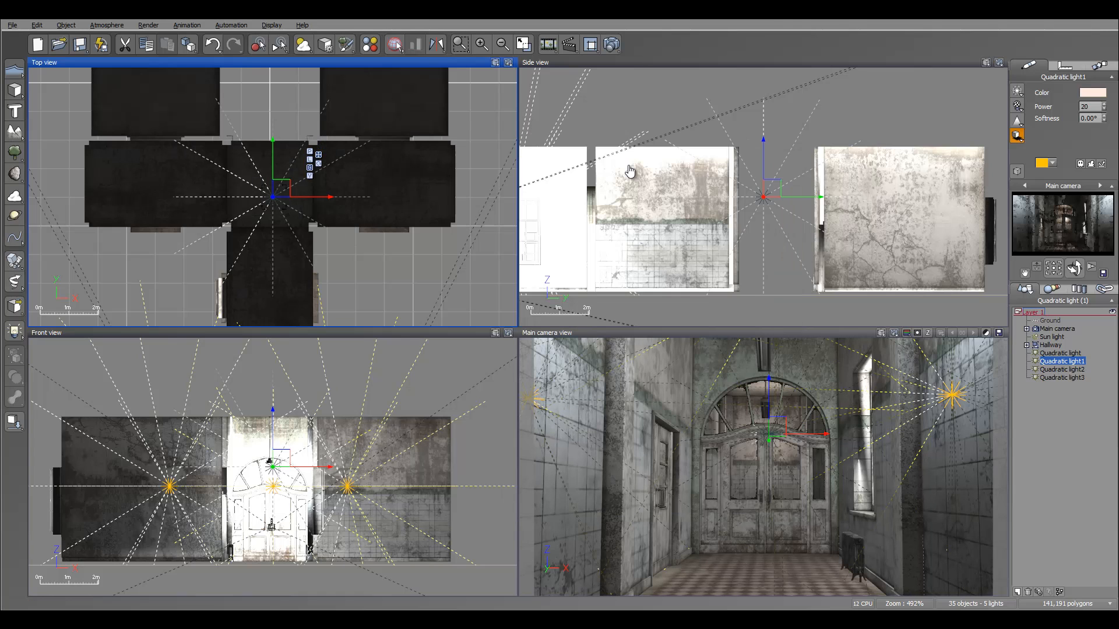
Create a cylinder, shrink it into a thin rod and place it in the hallway in front of the end doors.
{"action": "mouse_move", "coordinate": [273, 197]}
{"action": "right_mouse_down"}
{"action": "mouse_move", "coordinate": [358, 181]}
{"action": "mouse_move", "coordinate": [351, 103]}
{"action": "right_mouse_up"}
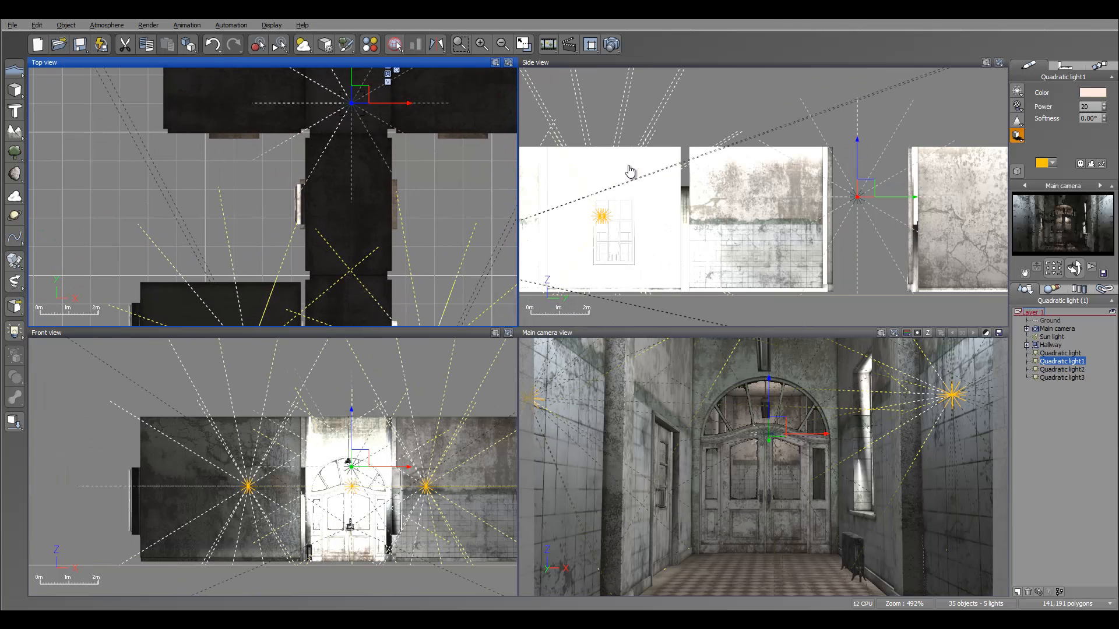
{"action": "right_click", "coordinate": [14, 91]}
{"action": "left_click", "coordinate": [50, 95]}
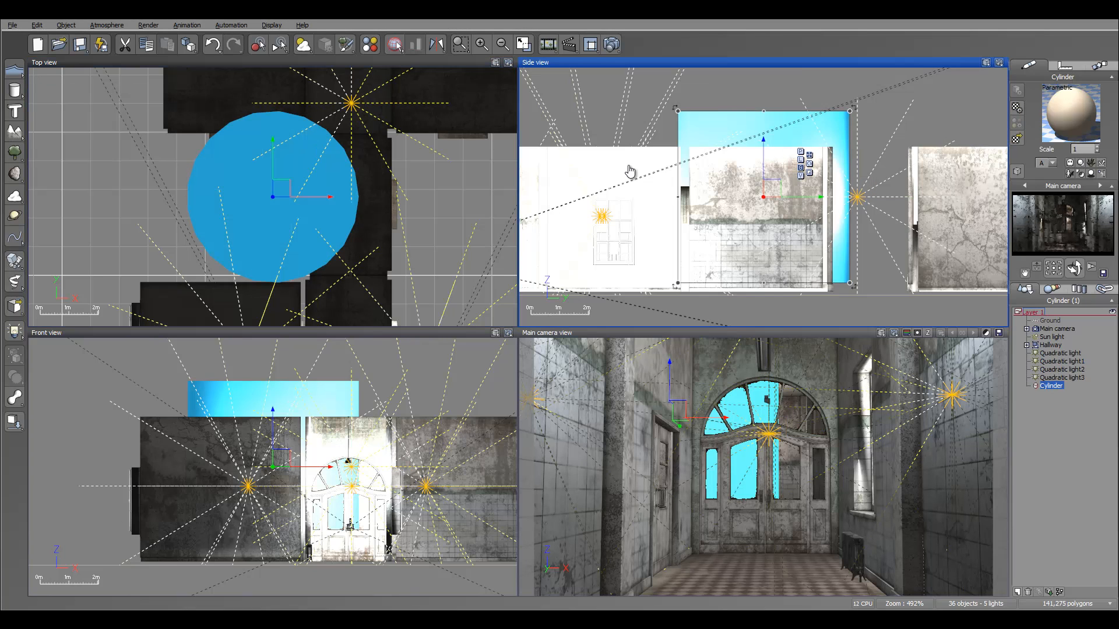
{"action": "left_click_drag", "start_coordinate": [763, 110], "coordinate": [763, 83]}
{"action": "left_click_drag", "start_coordinate": [850, 82], "coordinate": [605, 220]}
{"action": "left_click", "coordinate": [273, 233]}
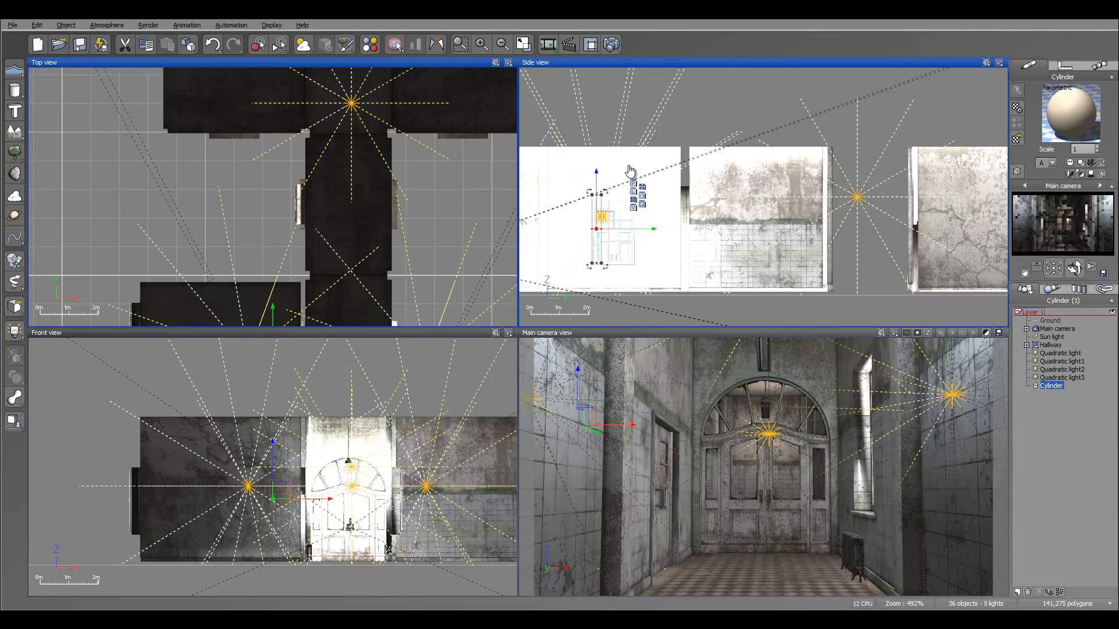
{"action": "right_click_drag", "start_coordinate": [273, 294], "coordinate": [279, 99]}
{"action": "left_click_drag", "start_coordinate": [330, 169], "coordinate": [398, 169]}
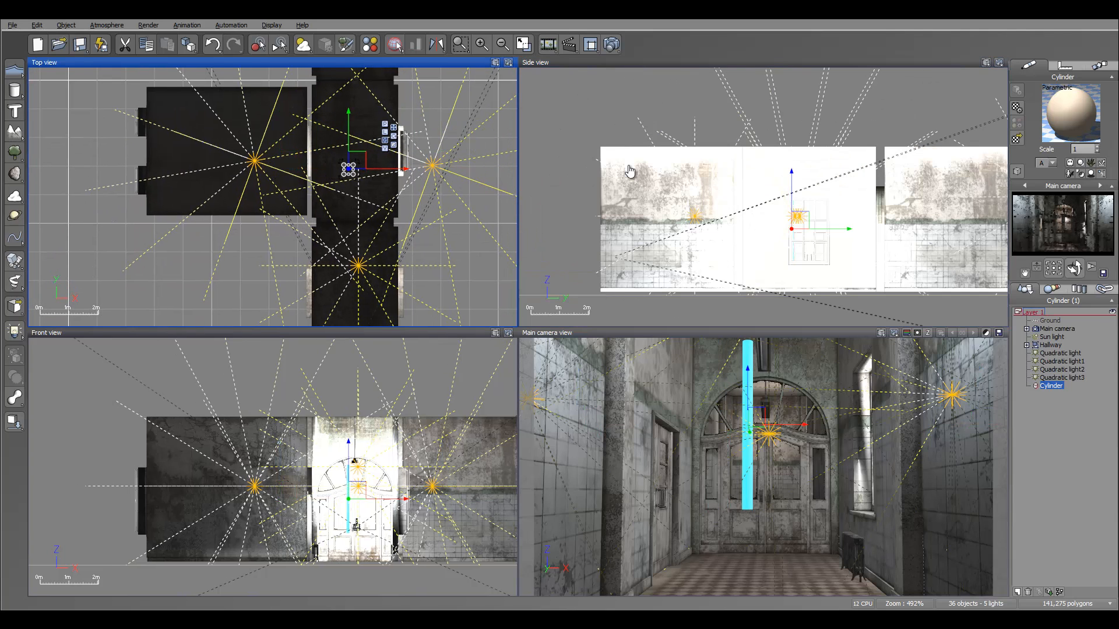
Convert the thin cylinder into an area light.
{"action": "scroll", "coordinate": [629, 171], "scroll_direction": "up", "scroll_amount": 5}
{"action": "right_click_drag", "start_coordinate": [629, 171], "coordinate": [637, 121]}
{"action": "left_click_drag", "start_coordinate": [735, 264], "coordinate": [739, 179]}
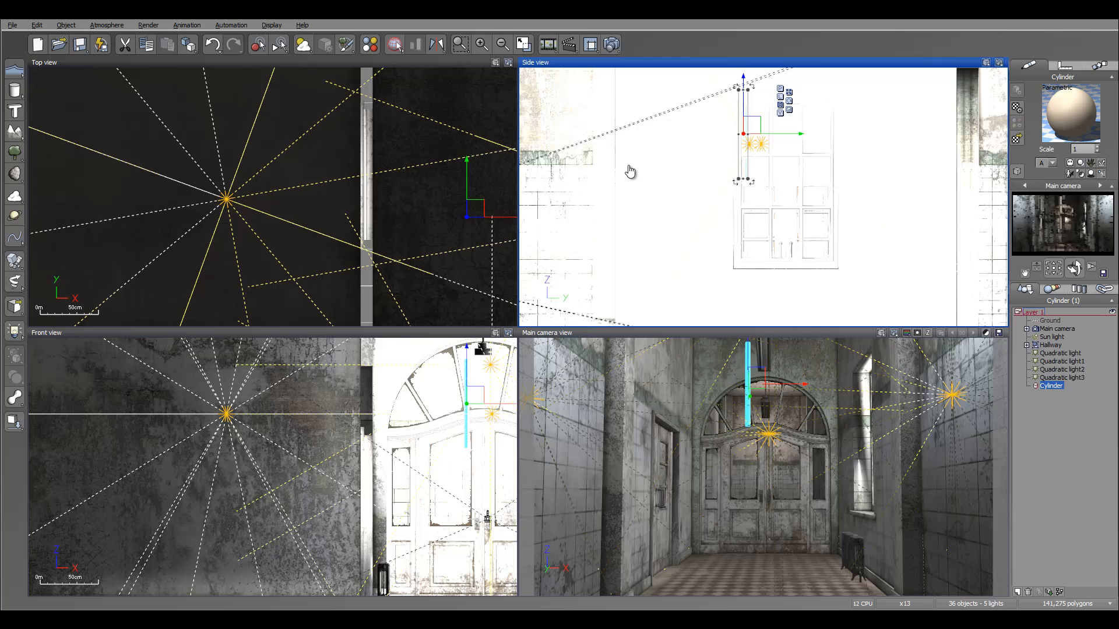
{"action": "right_click", "coordinate": [1045, 111]}
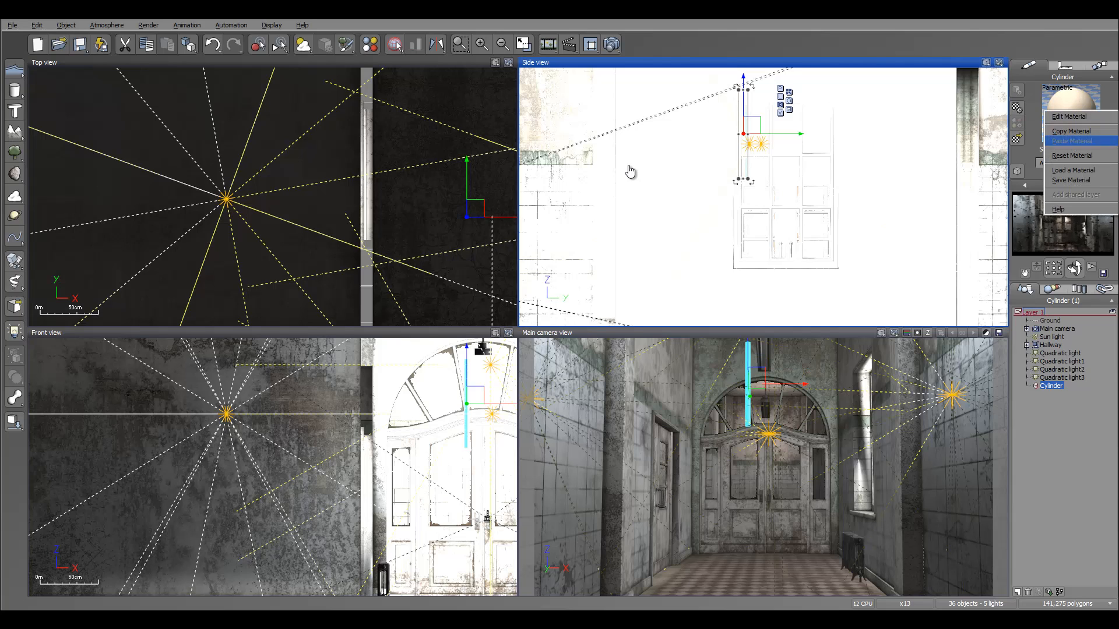
{"action": "right_click", "coordinate": [1052, 386]}
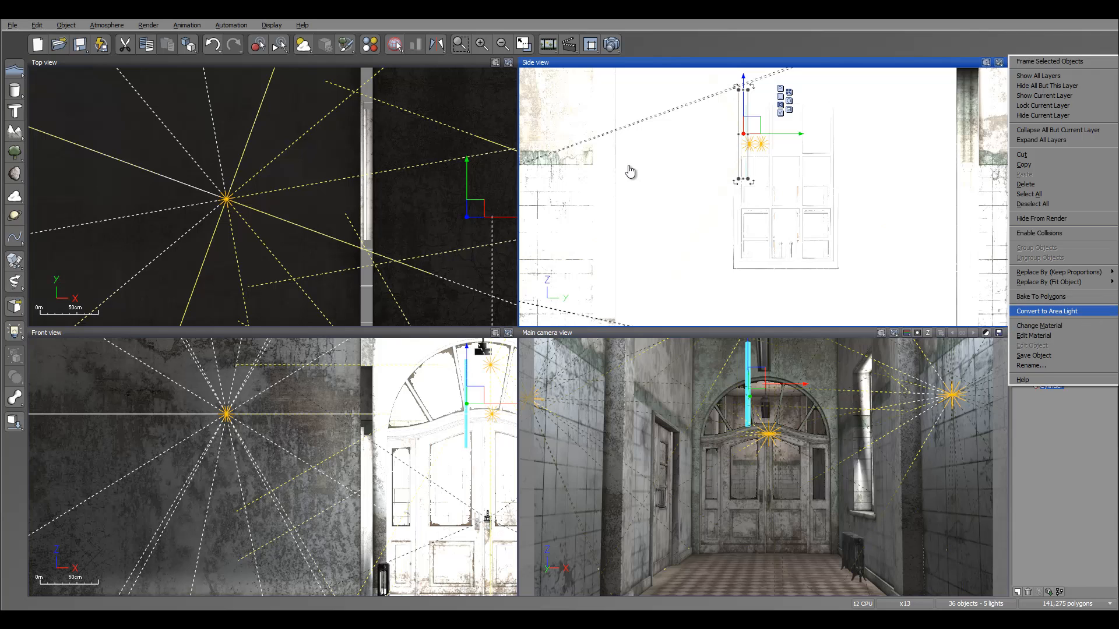
{"action": "left_click", "coordinate": [1047, 311]}
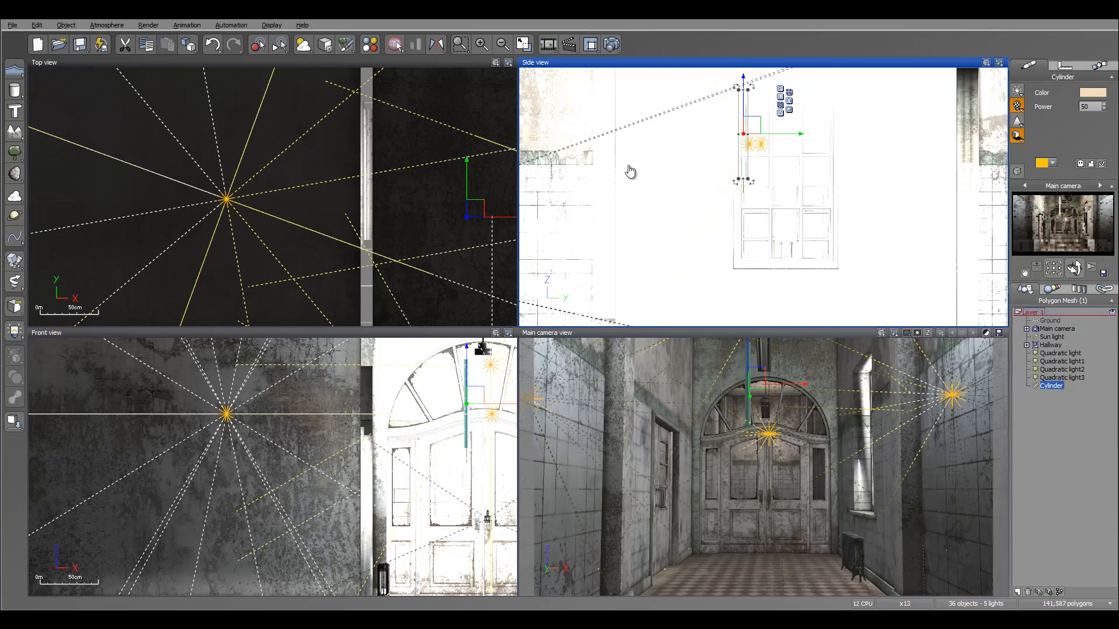
Rotate the cylinder light horizontal and raise it just below the ceiling above the end doors.
{"action": "left_click_drag", "start_coordinate": [751, 182], "coordinate": [792, 129]}
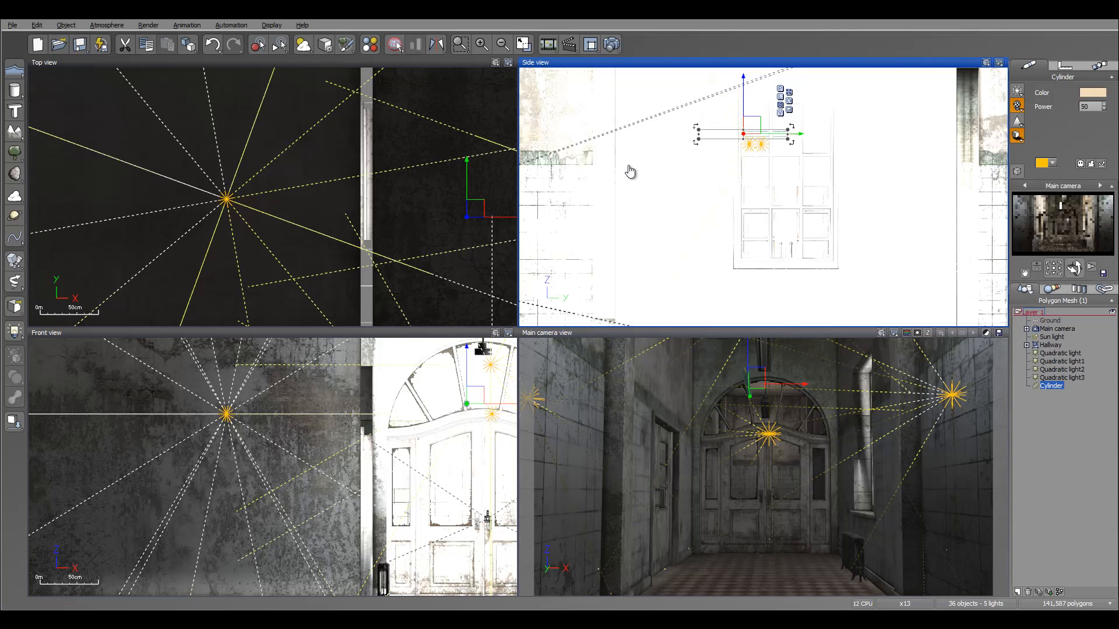
{"action": "right_click_drag", "start_coordinate": [373, 227], "coordinate": [286, 178]}
{"action": "mouse_move", "coordinate": [434, 168]}
{"action": "left_mouse_down"}
{"action": "mouse_move", "coordinate": [461, 168]}
{"action": "mouse_move", "coordinate": [448, 168]}
{"action": "left_mouse_up"}
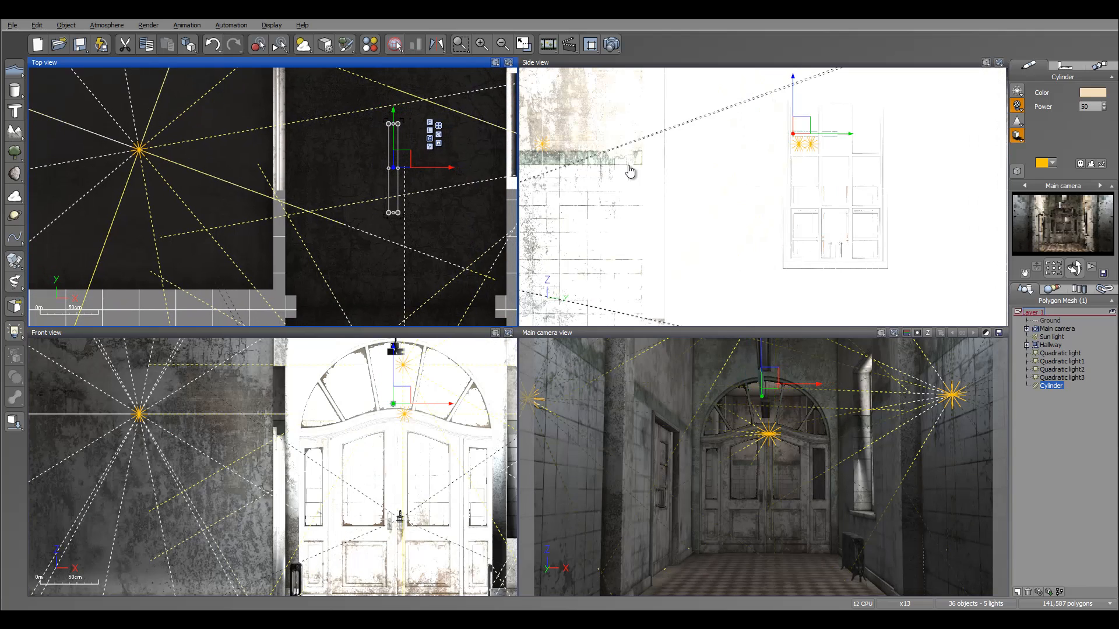
{"action": "left_click_drag", "start_coordinate": [793, 83], "coordinate": [793, 50]}
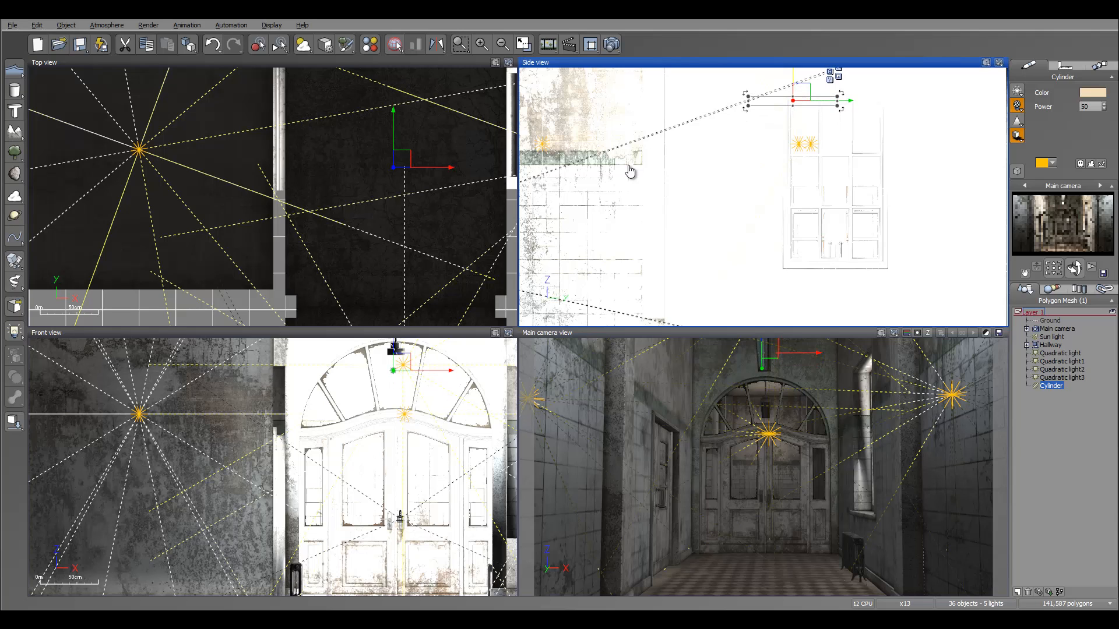
{"action": "right_click_drag", "start_coordinate": [629, 171], "coordinate": [620, 239]}
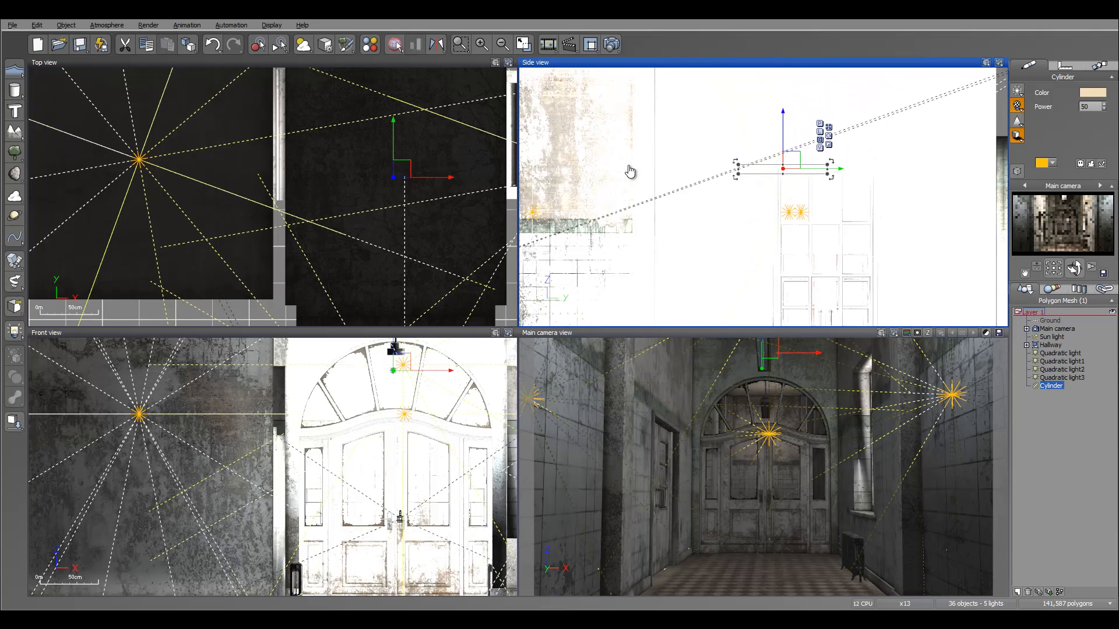
{"action": "scroll", "coordinate": [629, 171], "scroll_direction": "up", "scroll_amount": 5}
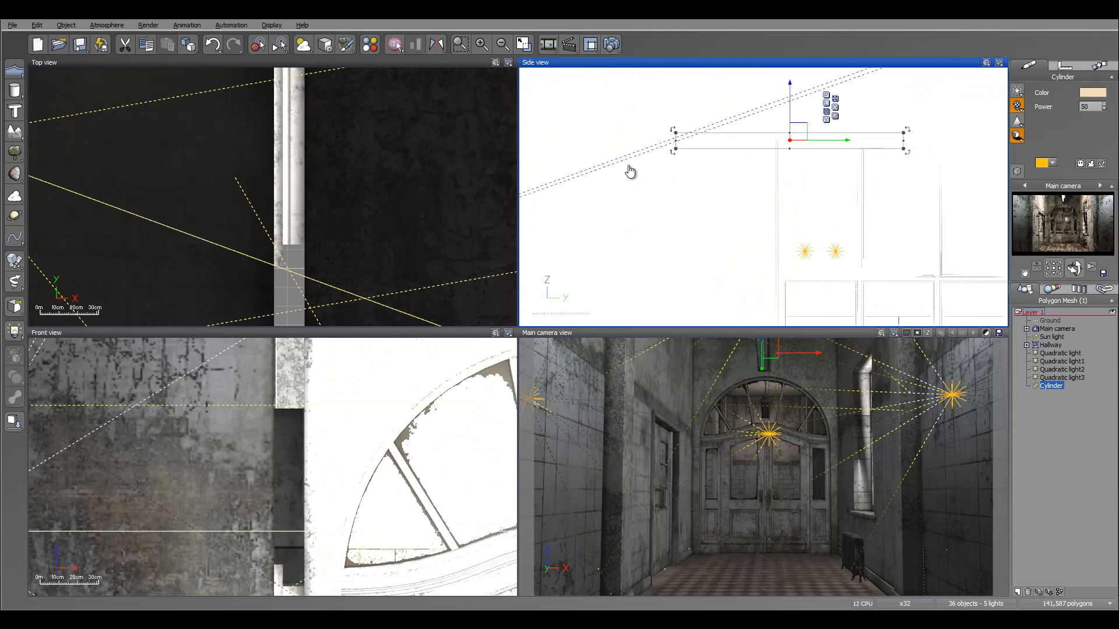
{"action": "mouse_move", "coordinate": [676, 149]}
{"action": "left_mouse_down"}
{"action": "mouse_move", "coordinate": [740, 144]}
{"action": "mouse_move", "coordinate": [687, 144]}
{"action": "left_mouse_up"}
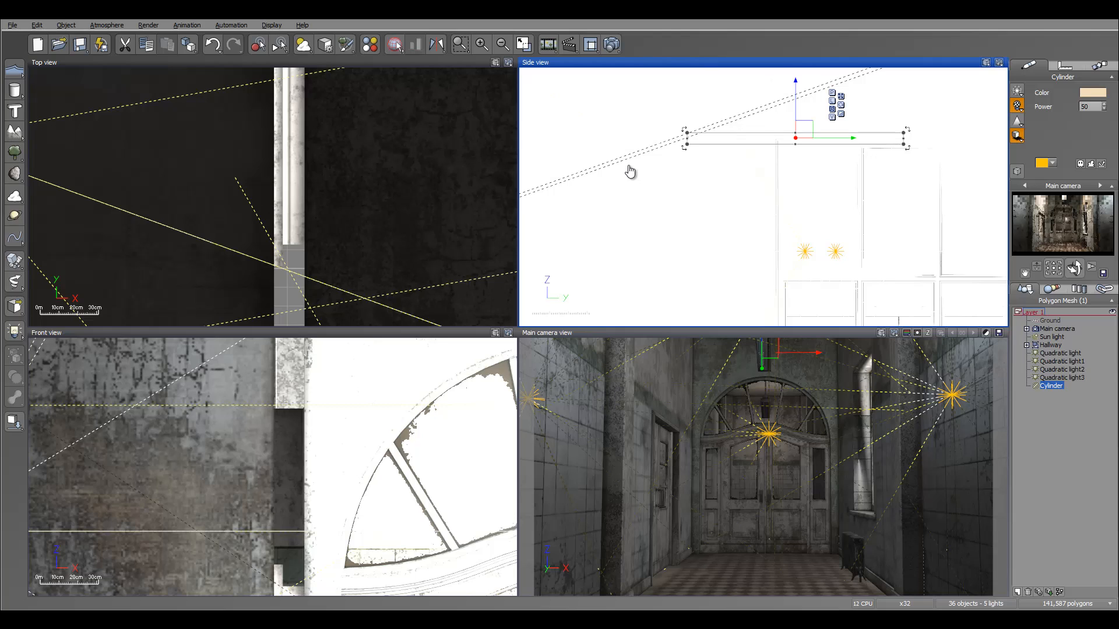
Render a preview of the hallway with the tube light.
{"action": "left_click", "coordinate": [611, 44]}
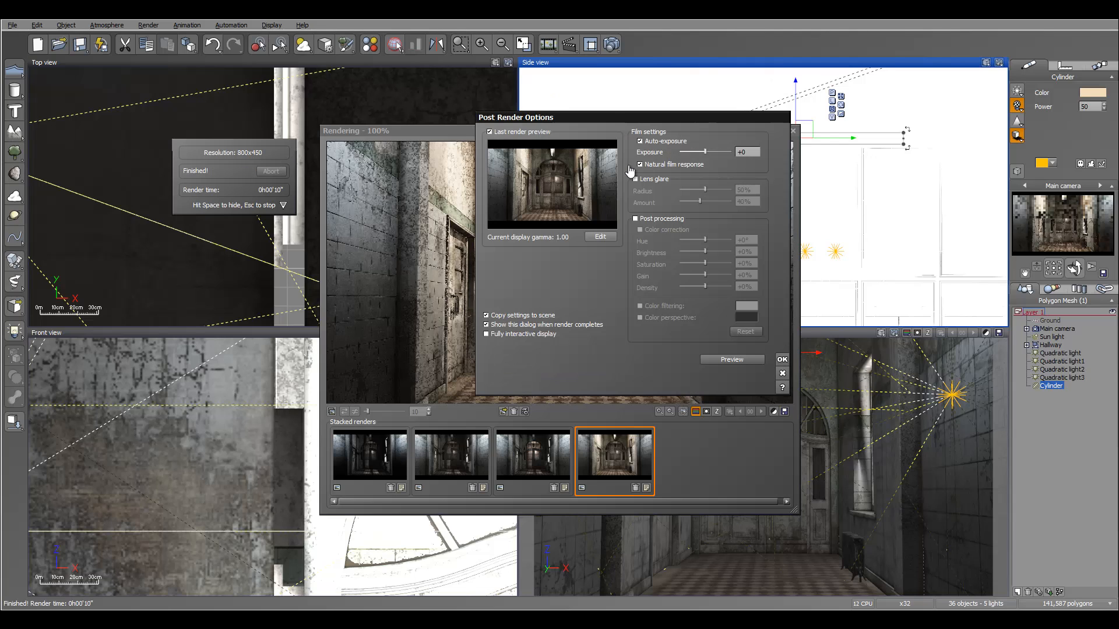
{"action": "key", "text": "Return"}
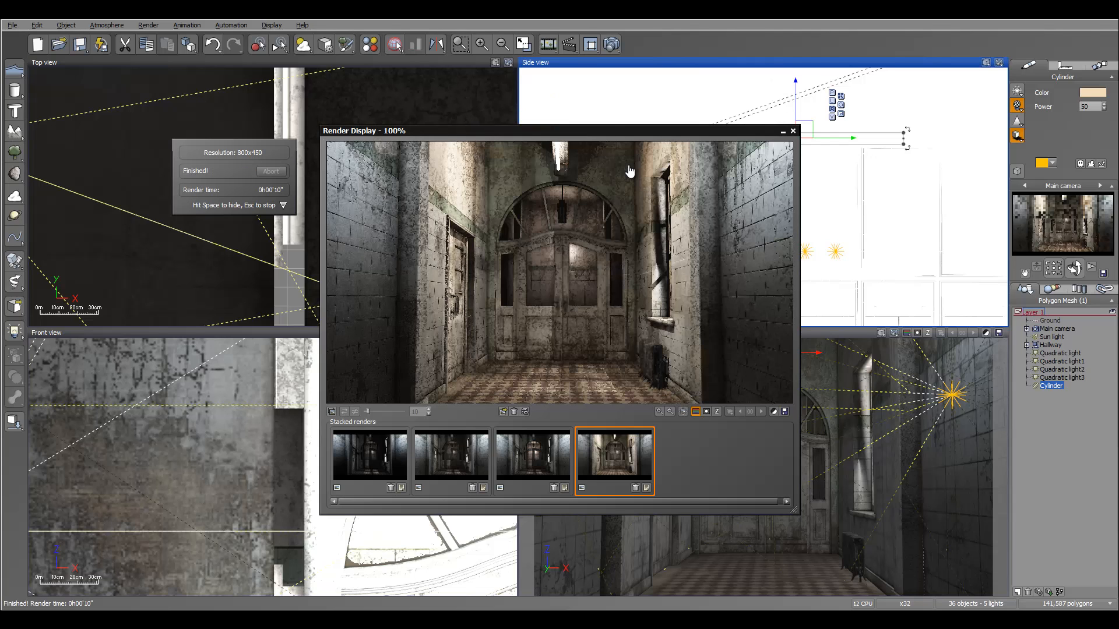
{"action": "key", "text": "Escape"}
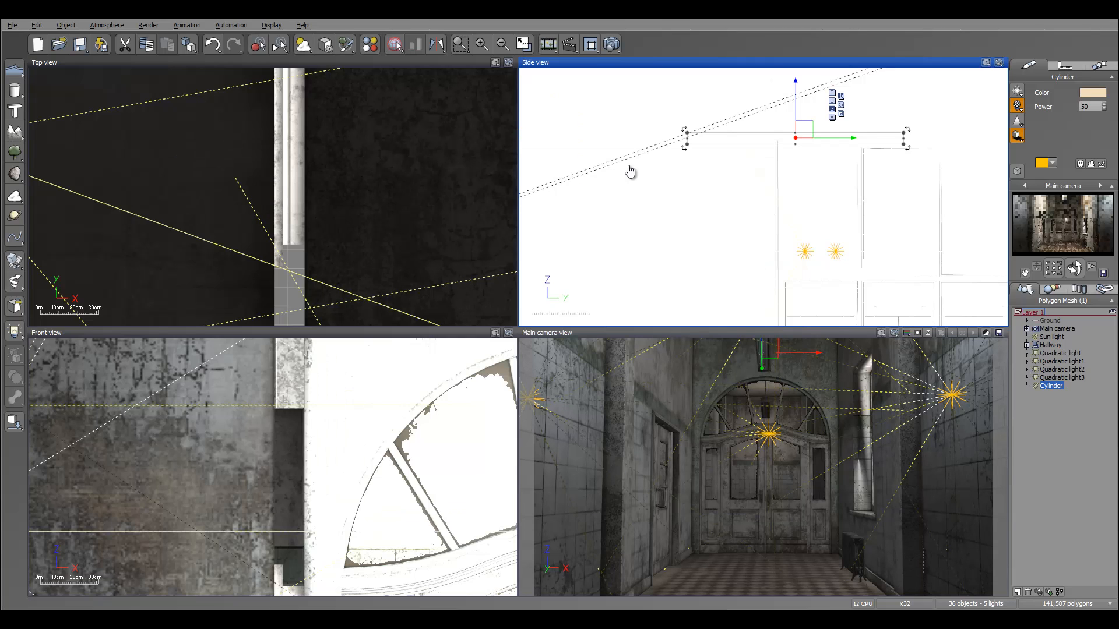
Duplicate the cylinder light in the top view.
{"action": "mouse_move", "coordinate": [373, 257]}
{"action": "right_mouse_down"}
{"action": "mouse_move", "coordinate": [382, 269]}
{"action": "mouse_move", "coordinate": [365, 169]}
{"action": "right_mouse_up"}
{"action": "scroll", "coordinate": [364, 169], "scroll_direction": "down", "scroll_amount": 2}
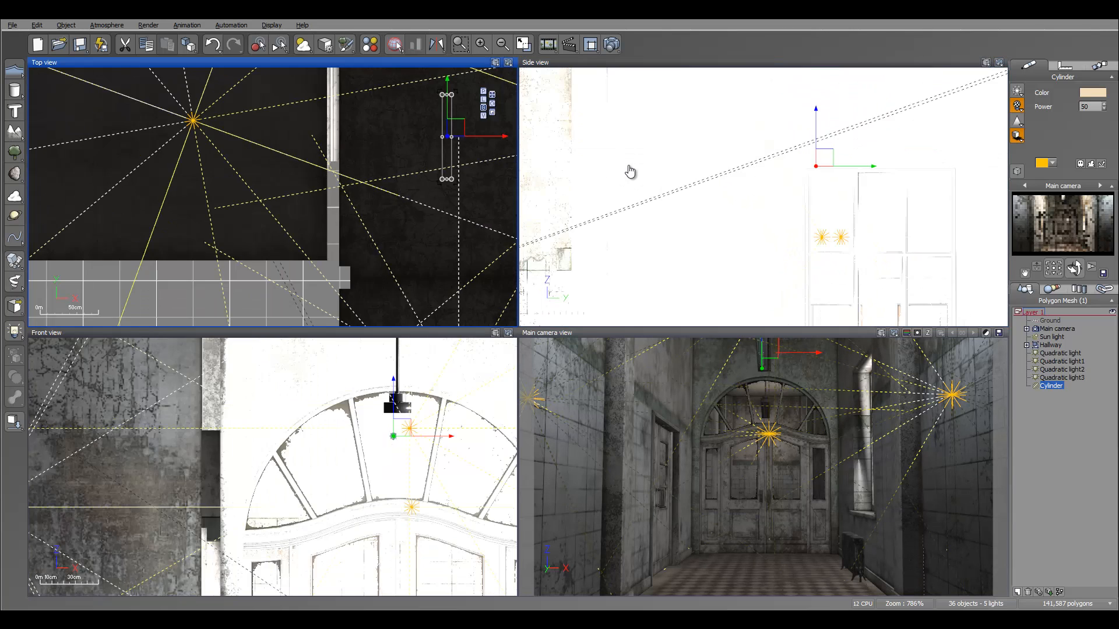
{"action": "right_click_drag", "start_coordinate": [483, 136], "coordinate": [362, 189]}
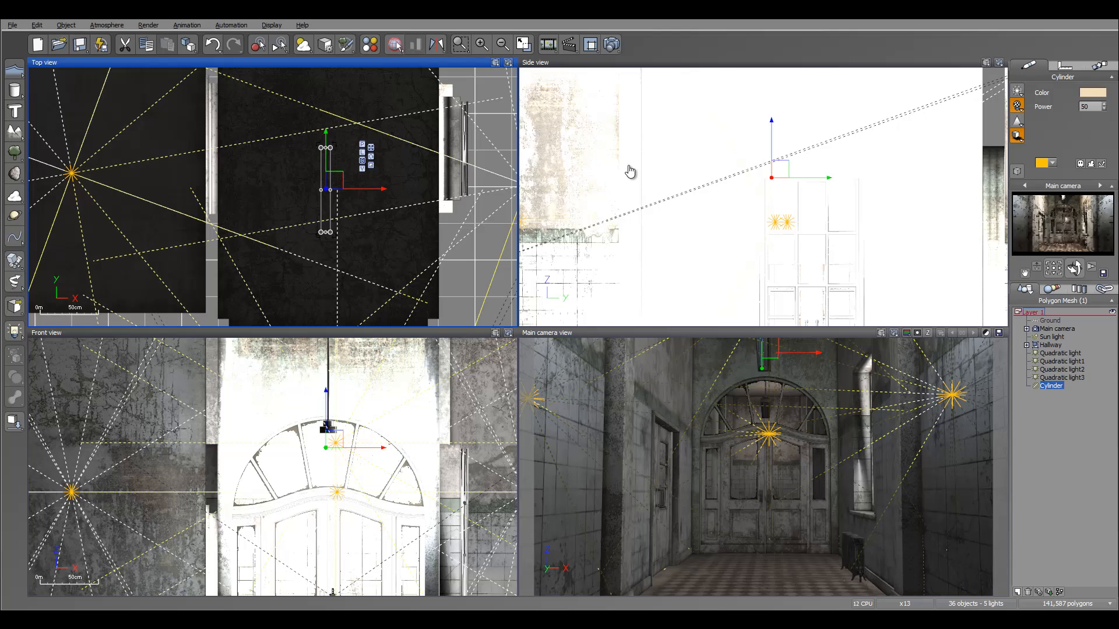
{"action": "left_click_drag", "start_coordinate": [378, 189], "coordinate": [384, 189], "text": "alt"}
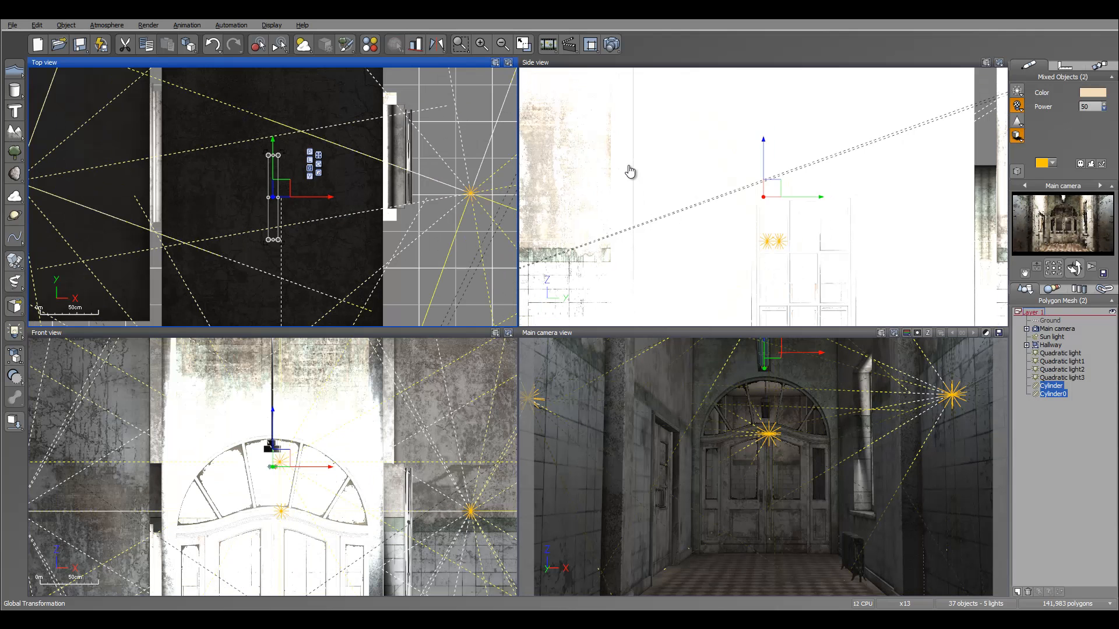
Set the two cylinder lights' colour to pale blue (red 228, green 250, blue 255) and their power to 15.
{"action": "right_click", "coordinate": [1092, 94]}
{"action": "left_click", "coordinate": [1088, 103]}
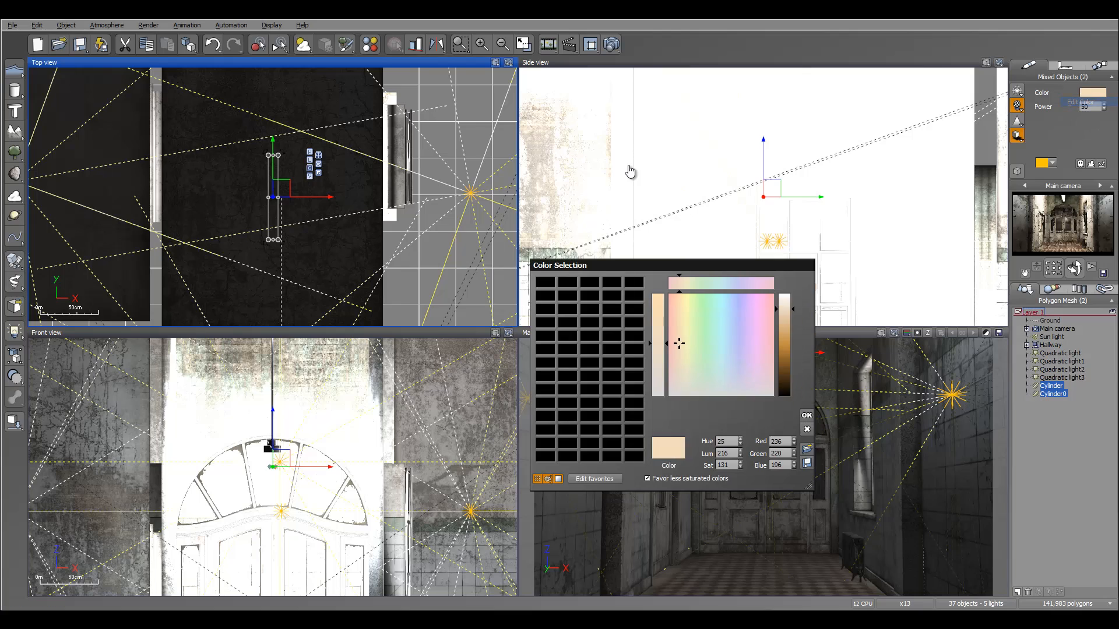
{"action": "mouse_move", "coordinate": [723, 315]}
{"action": "left_mouse_down"}
{"action": "mouse_move", "coordinate": [724, 294]}
{"action": "mouse_move", "coordinate": [784, 299]}
{"action": "left_mouse_up"}
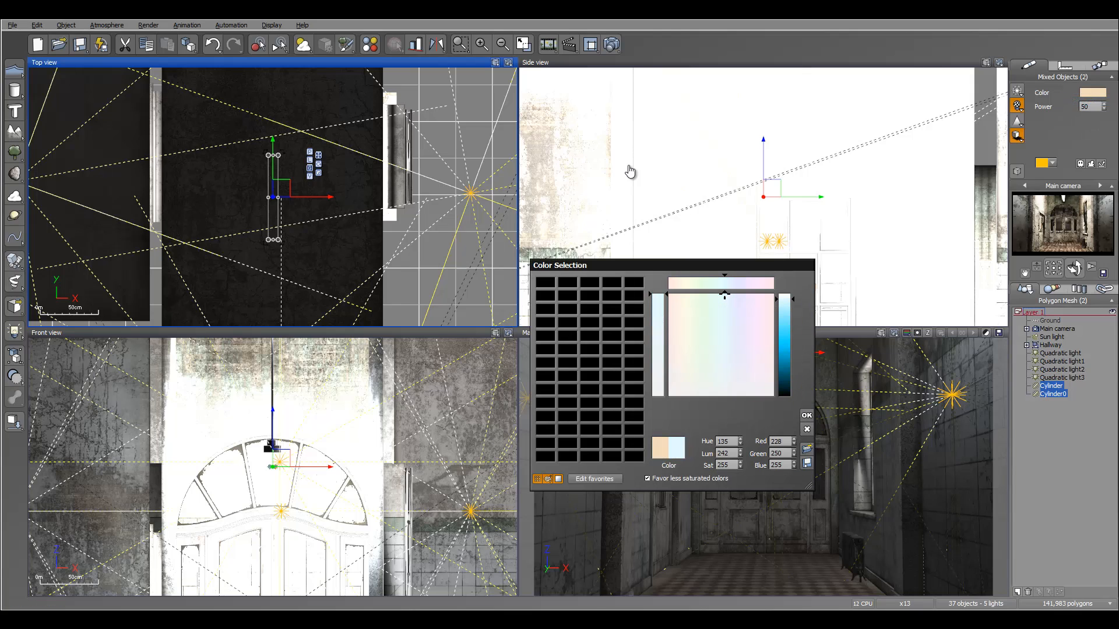
{"action": "left_click", "coordinate": [807, 415]}
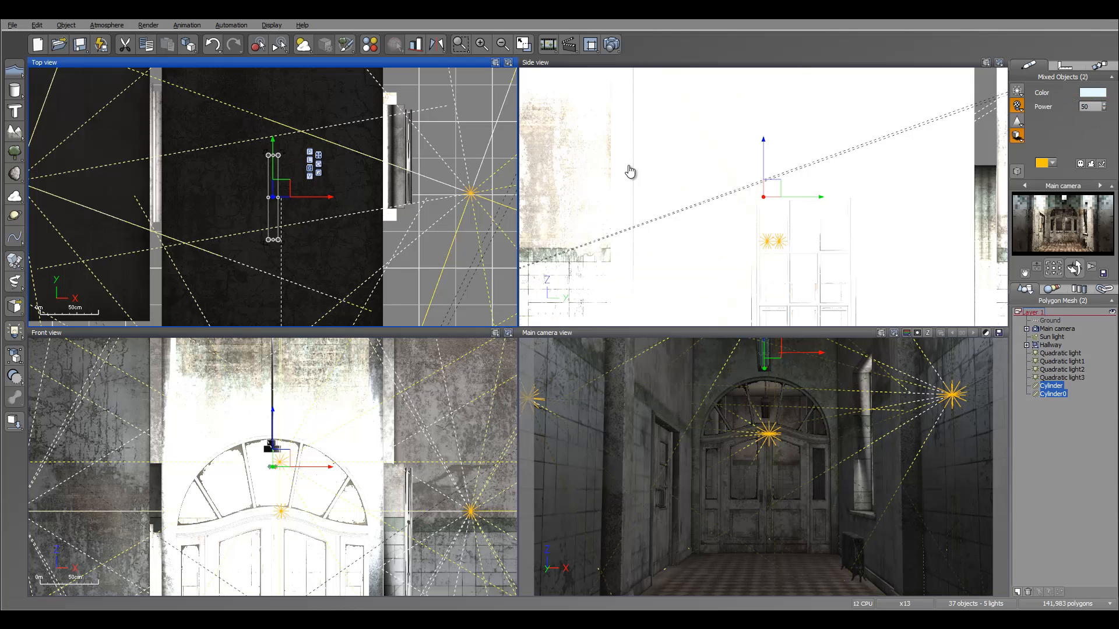
{"action": "left_click", "coordinate": [1104, 109]}
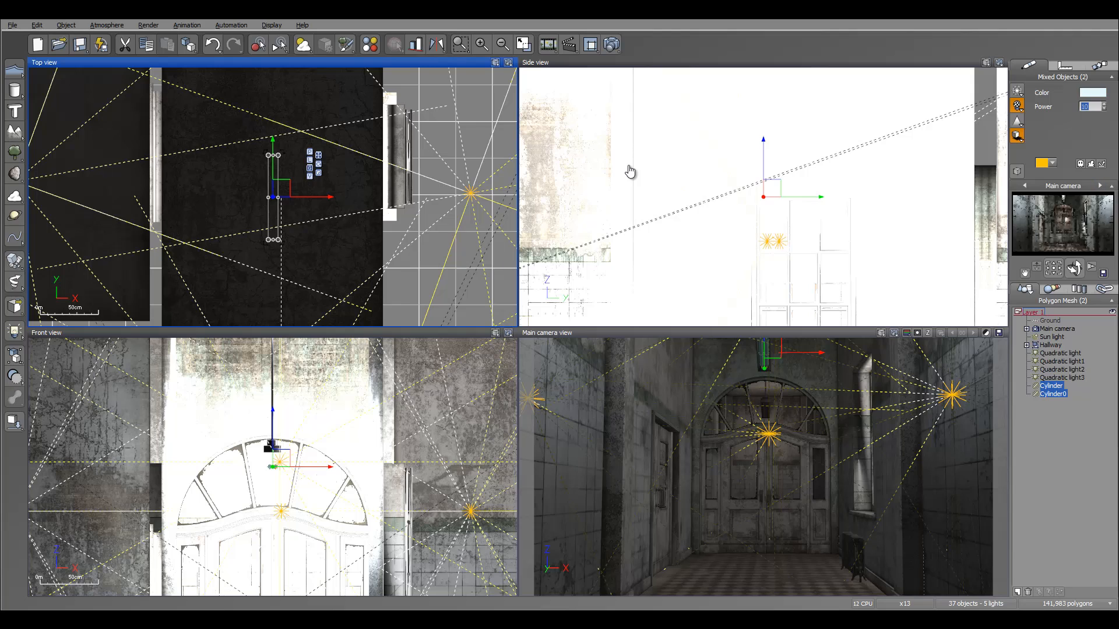
{"action": "left_click", "coordinate": [1104, 105]}
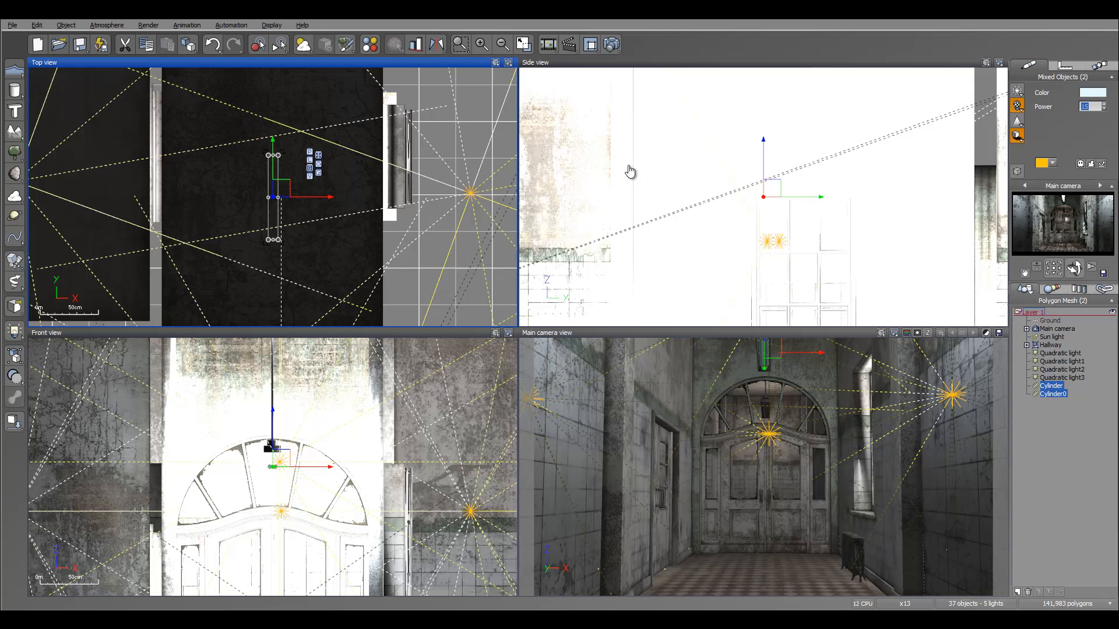
Select Quadratic light and move it slightly along the hallway's length in the top view.
{"action": "scroll", "coordinate": [629, 170], "scroll_direction": "down", "scroll_amount": 3}
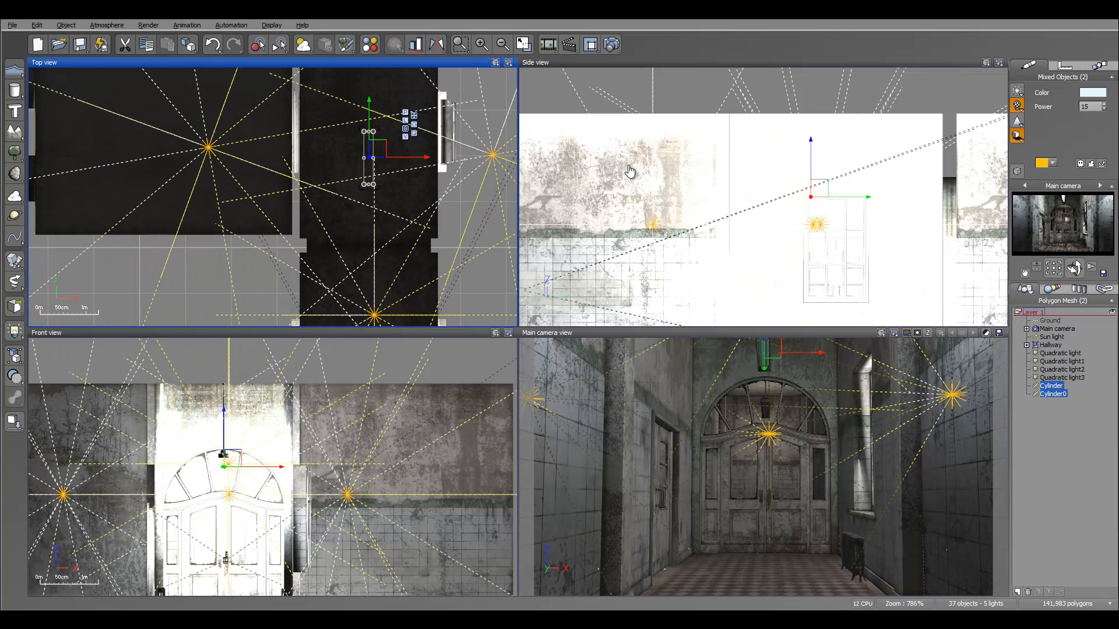
{"action": "middle_click_drag", "start_coordinate": [629, 171], "coordinate": [622, 218]}
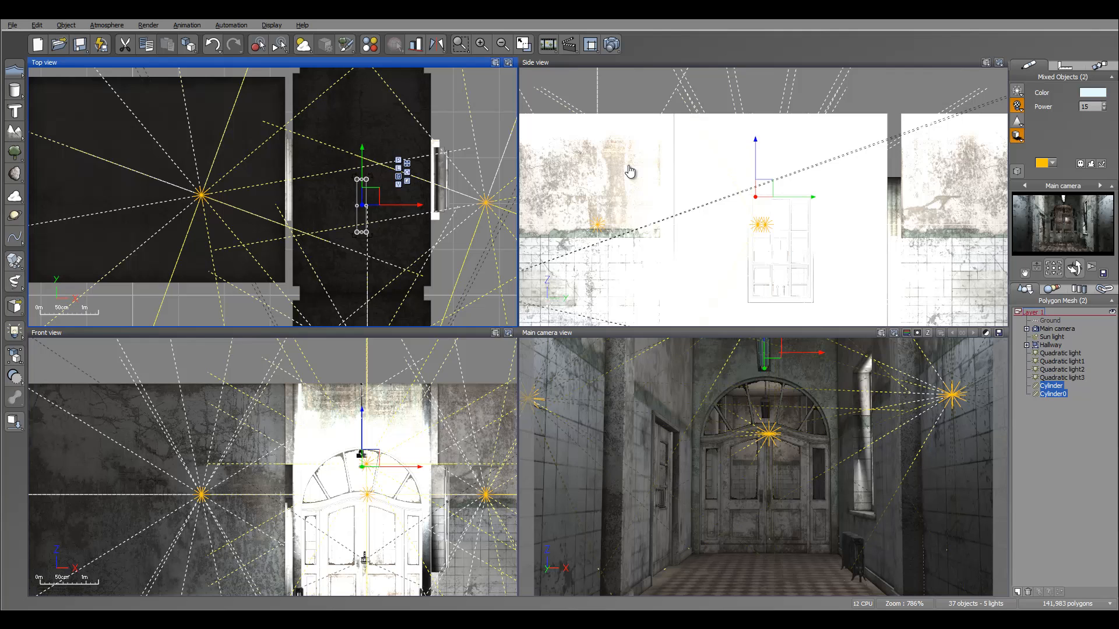
{"action": "middle_click_drag", "start_coordinate": [629, 170], "coordinate": [719, 135]}
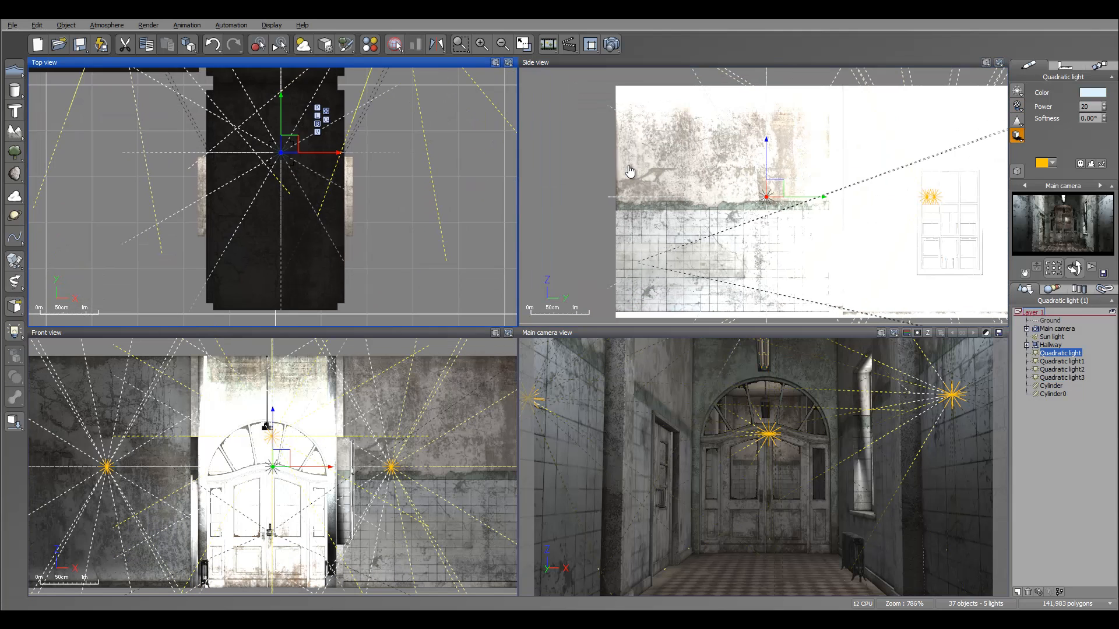
{"action": "left_click_drag", "start_coordinate": [281, 94], "coordinate": [281, 130]}
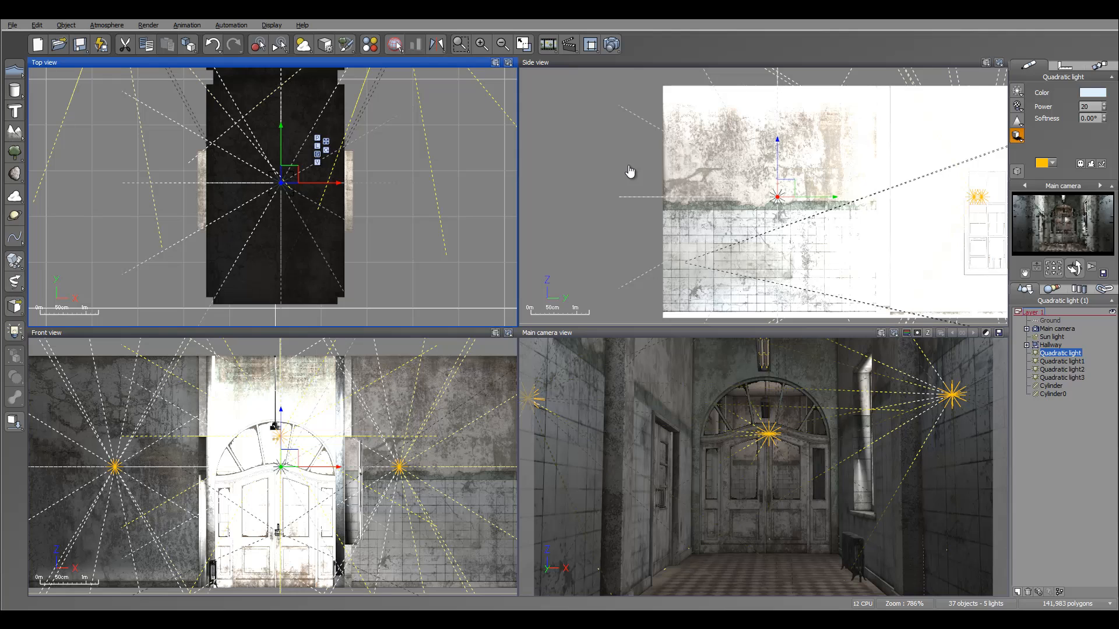
Render a preview of the hallway from the main camera.
{"action": "key", "text": "ctrl+F9"}
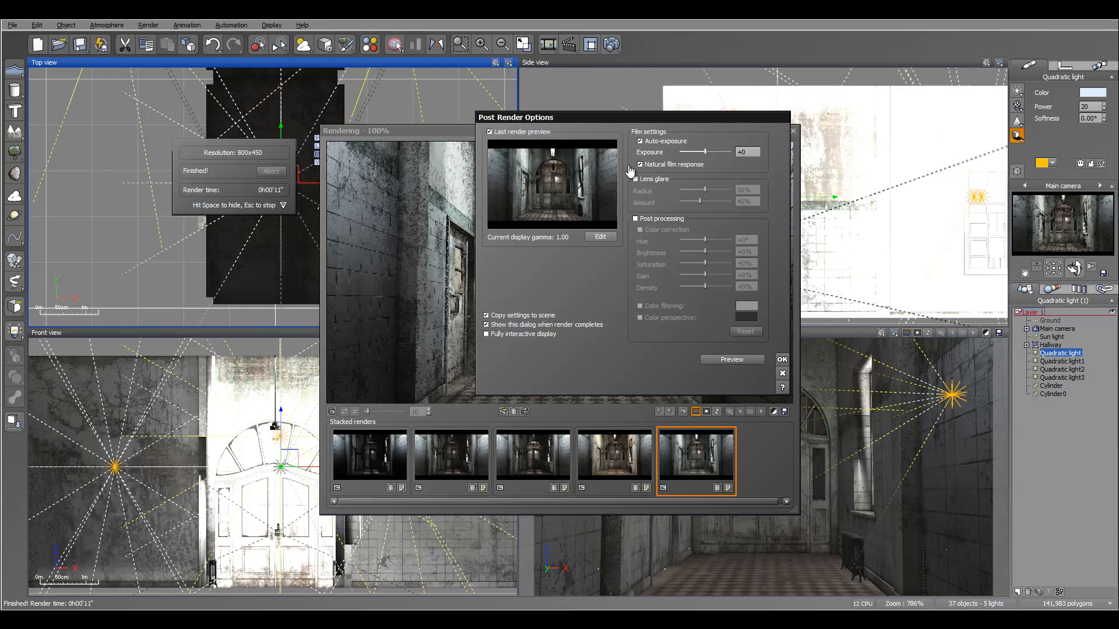
{"action": "key", "text": "Return"}
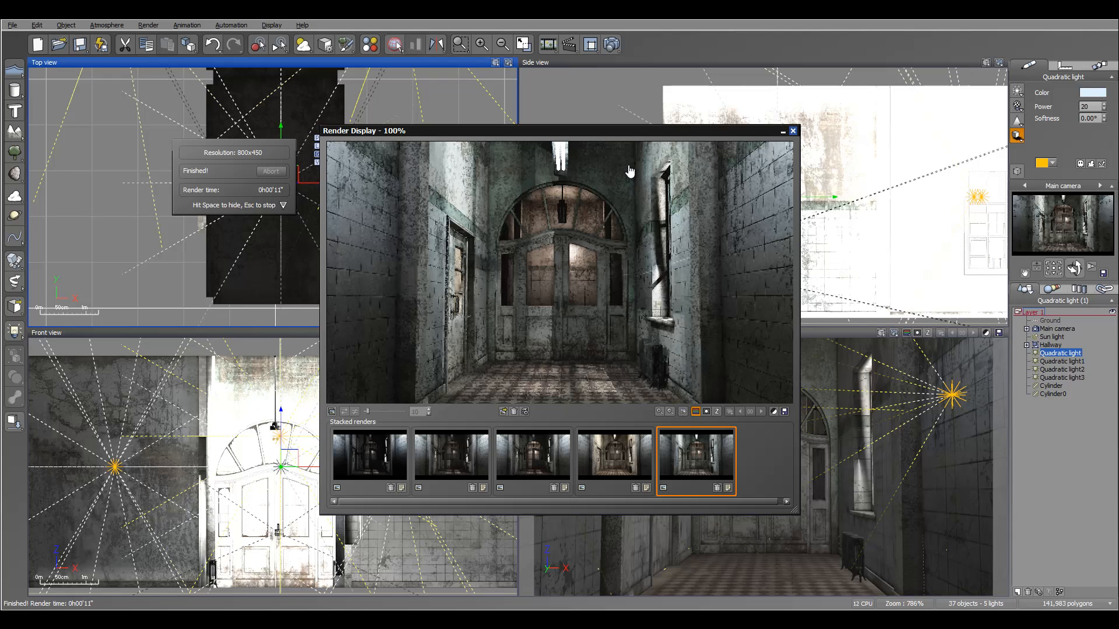
Compare the stacked renders one after another, then close the render display.
{"action": "key", "text": "Left"}
{"action": "key", "text": "Right"}
{"action": "key", "text": "Left"}
{"action": "key", "text": "Left"}
{"action": "key", "text": "Left"}
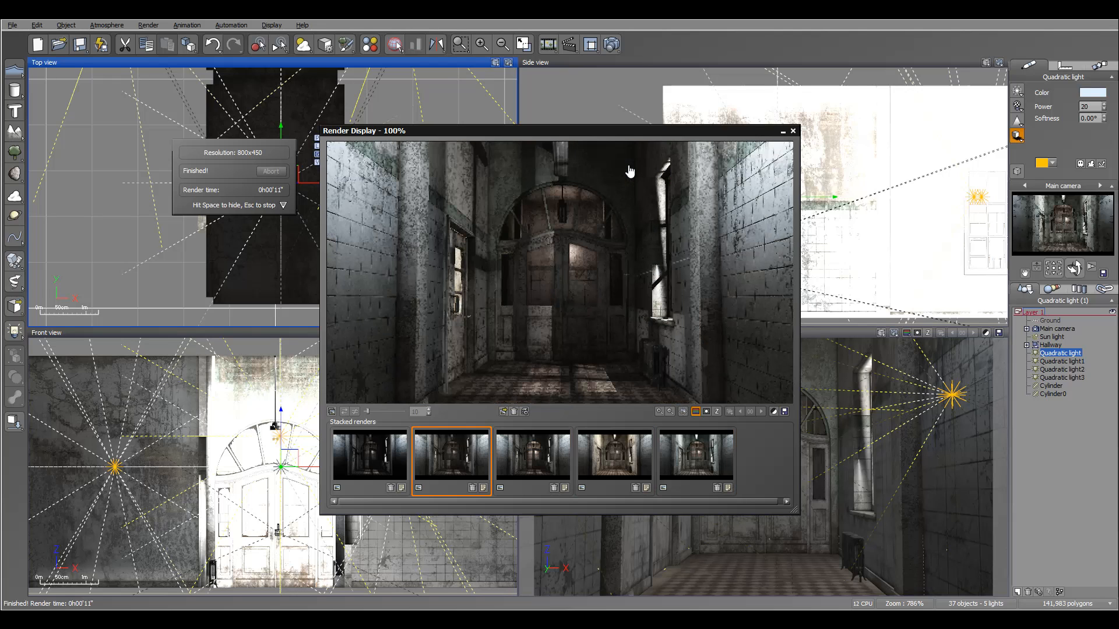
{"action": "key", "text": "Left"}
{"action": "key", "text": "Right"}
{"action": "key", "text": "Right"}
{"action": "key", "text": "Right"}
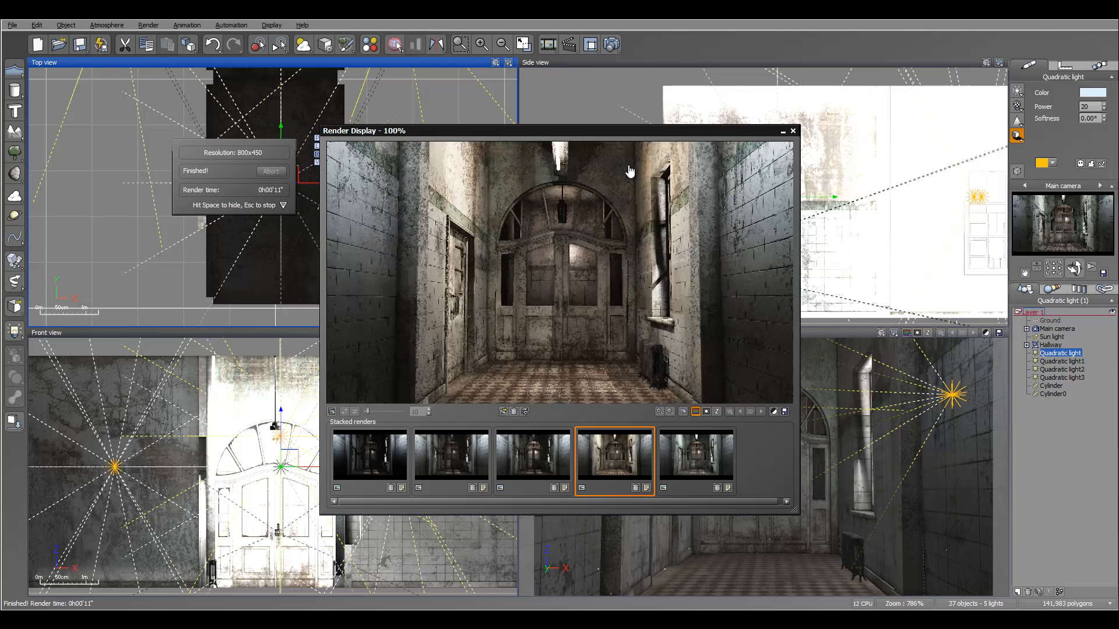
{"action": "key", "text": "Left"}
{"action": "key", "text": "Left"}
{"action": "key", "text": "Left"}
{"action": "key", "text": "Left"}
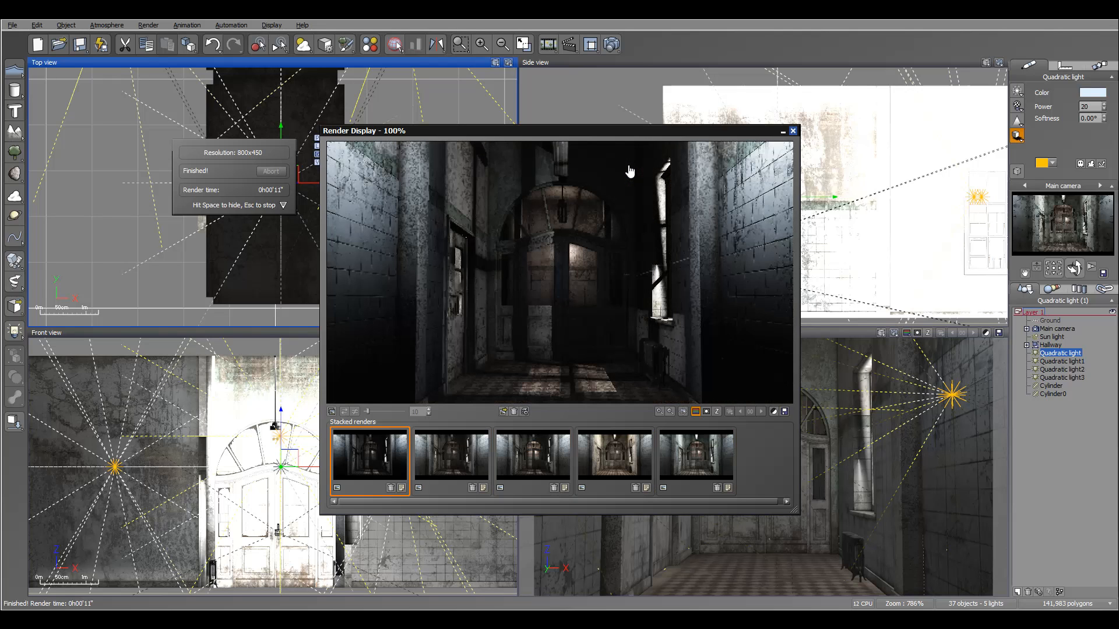
{"action": "left_click", "coordinate": [793, 131]}
Render the scene at Final quality.
{"action": "right_click_drag", "start_coordinate": [279, 198], "coordinate": [352, 192]}
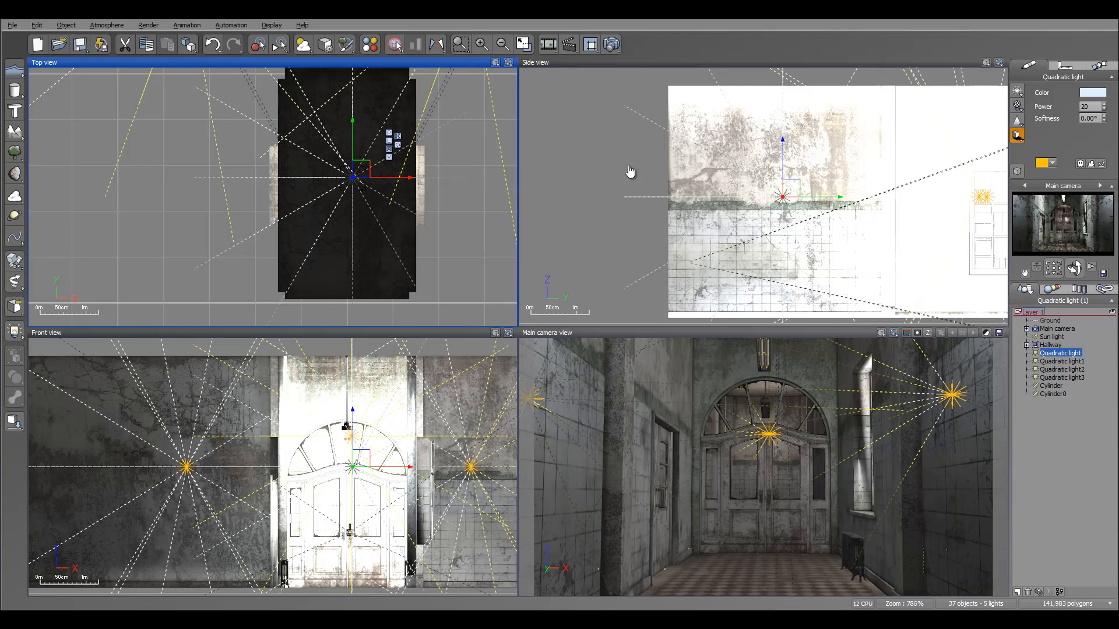
{"action": "key", "text": "F9"}
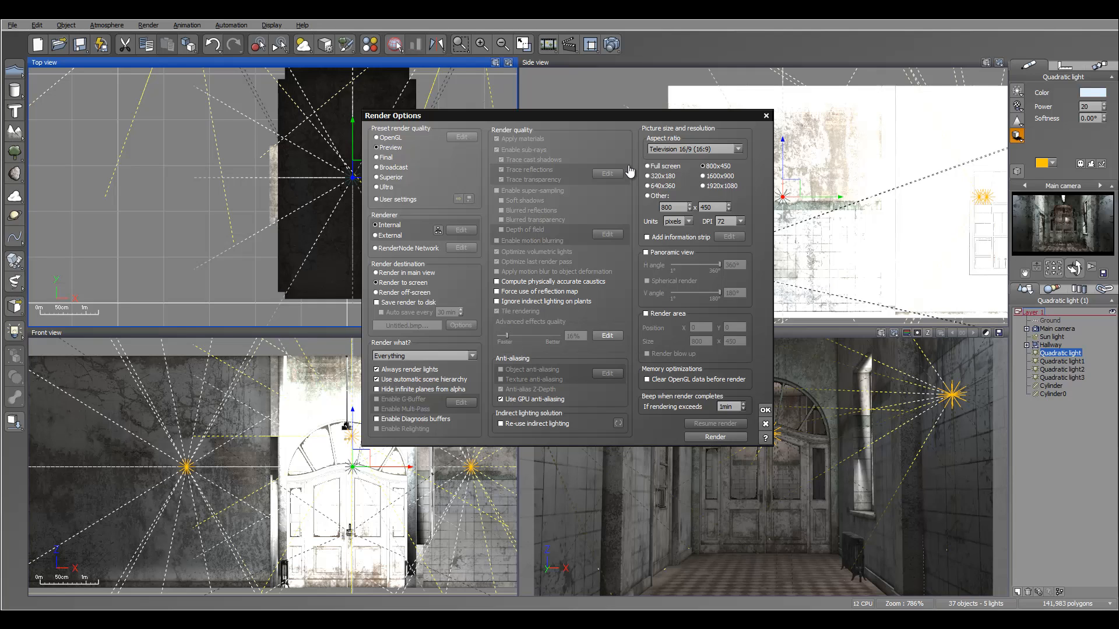
{"action": "key", "text": "Down"}
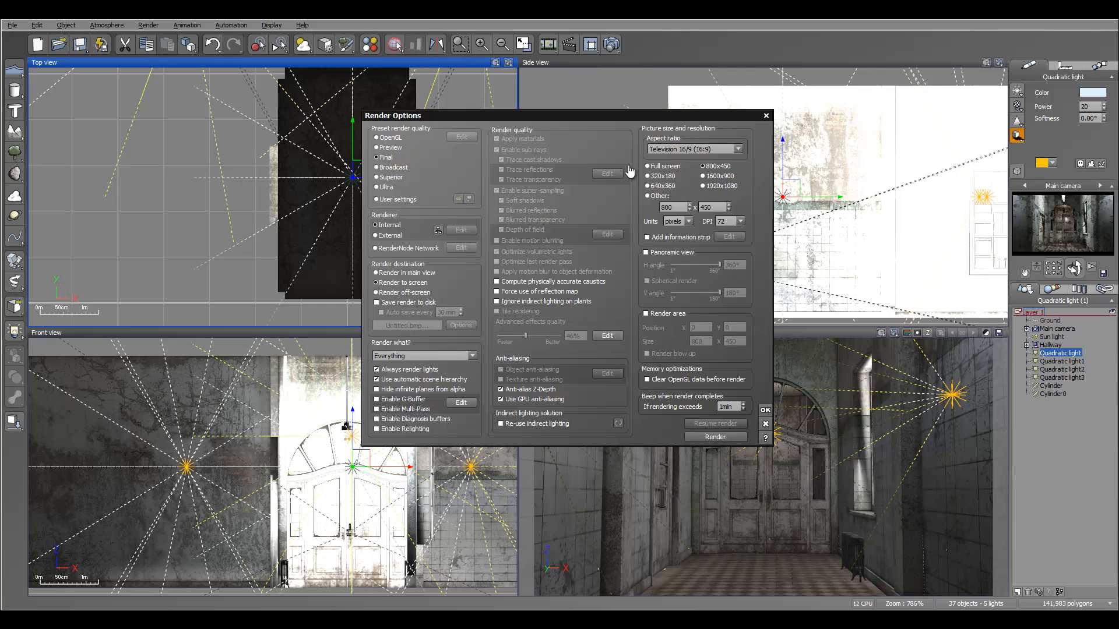
{"action": "key", "text": "Tab"}
{"action": "key", "text": "Return"}
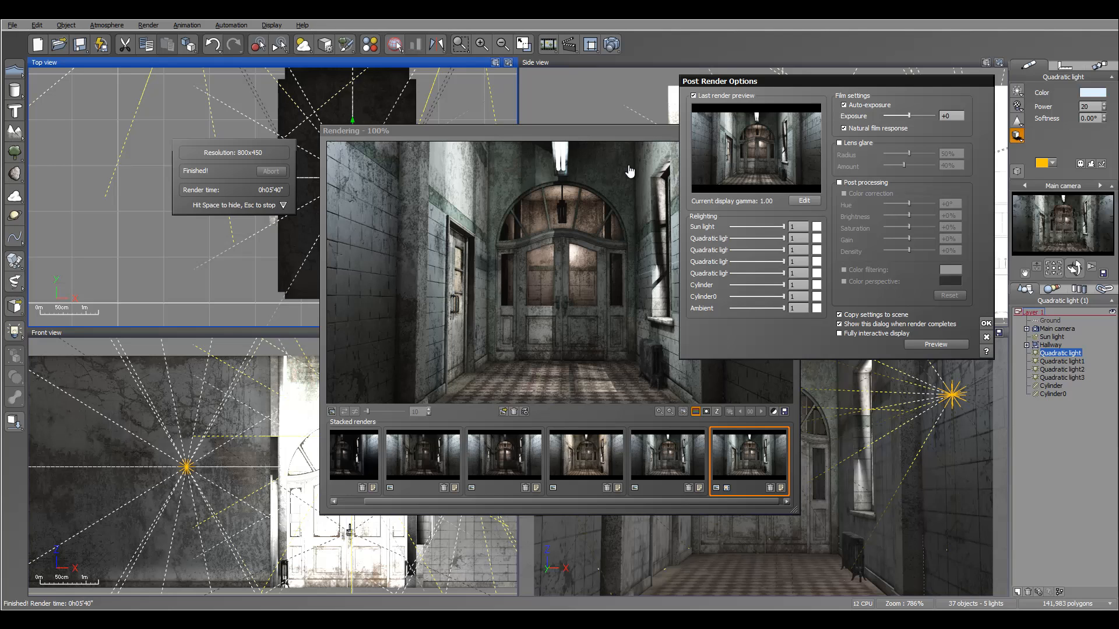
Enable fully interactive display and relight the render, setting Cylinder to 0.09, Cylinder0 to 0.32 and Quadratic light1 to 0.7.
{"action": "mouse_move", "coordinate": [836, 81]}
{"action": "left_mouse_down"}
{"action": "mouse_move", "coordinate": [824, 152]}
{"action": "mouse_move", "coordinate": [875, 125]}
{"action": "mouse_move", "coordinate": [848, 111]}
{"action": "mouse_move", "coordinate": [854, 101]}
{"action": "left_mouse_up"}
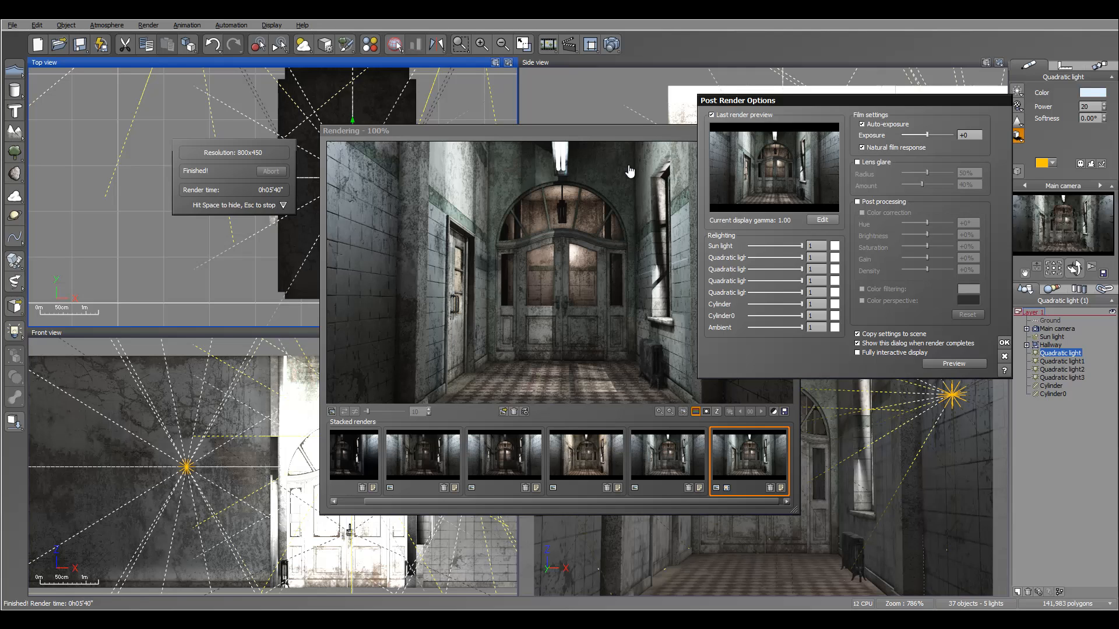
{"action": "left_click_drag", "start_coordinate": [854, 100], "coordinate": [870, 100]}
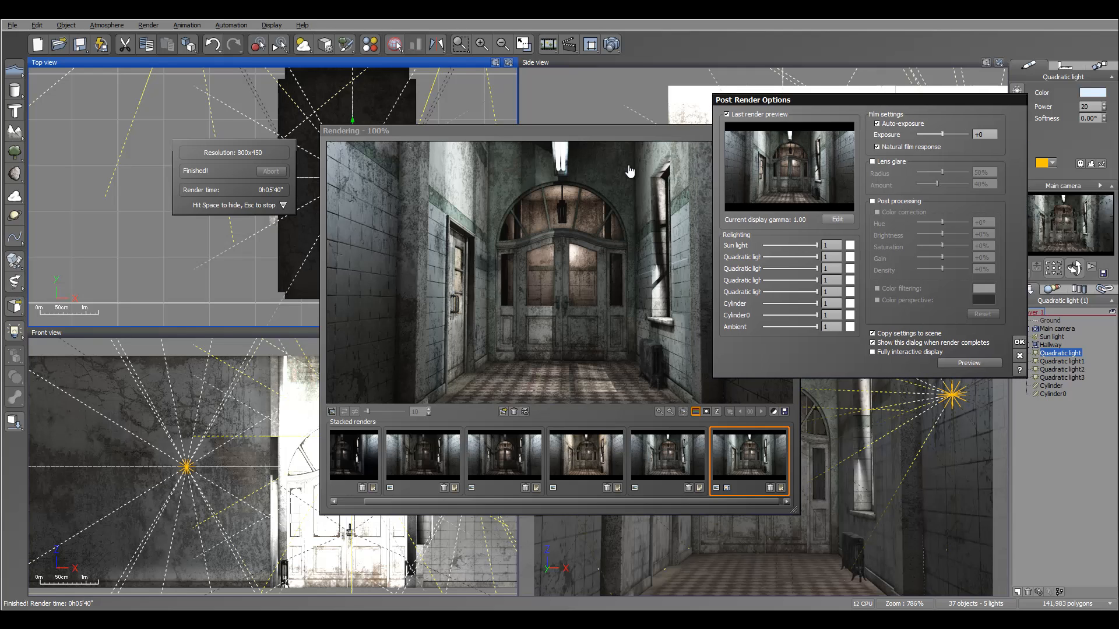
{"action": "left_click_drag", "start_coordinate": [817, 315], "coordinate": [817, 316]}
{"action": "left_click", "coordinate": [872, 352]}
{"action": "mouse_move", "coordinate": [817, 304]}
{"action": "left_mouse_down"}
{"action": "mouse_move", "coordinate": [766, 304]}
{"action": "mouse_move", "coordinate": [766, 315]}
{"action": "mouse_move", "coordinate": [780, 315]}
{"action": "mouse_move", "coordinate": [771, 292]}
{"action": "mouse_move", "coordinate": [795, 292]}
{"action": "left_mouse_up"}
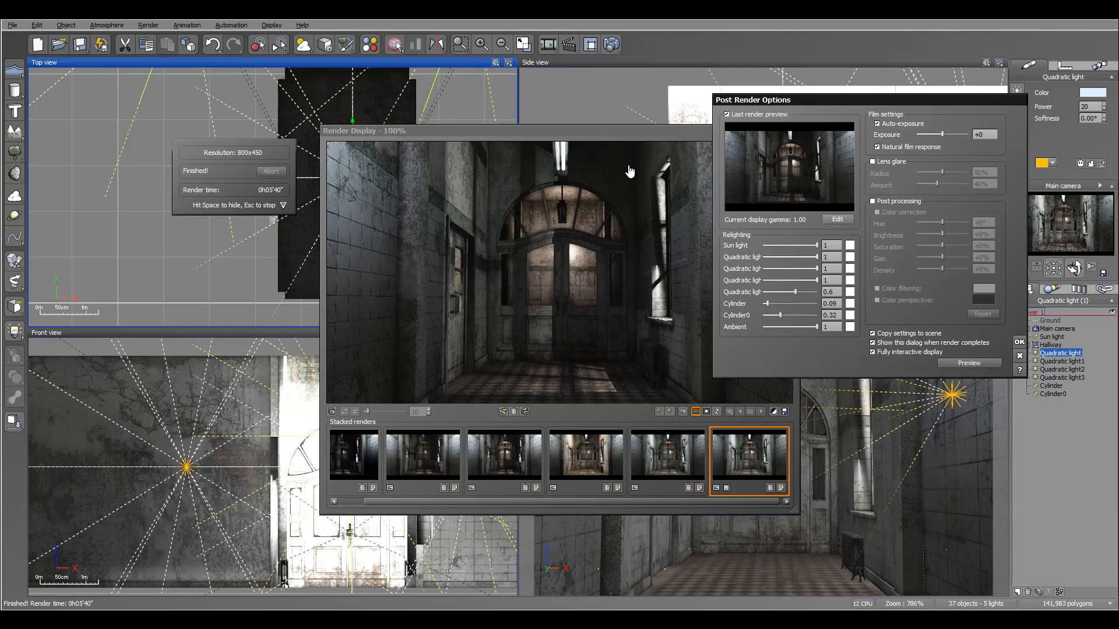
{"action": "left_click_drag", "start_coordinate": [816, 257], "coordinate": [763, 268]}
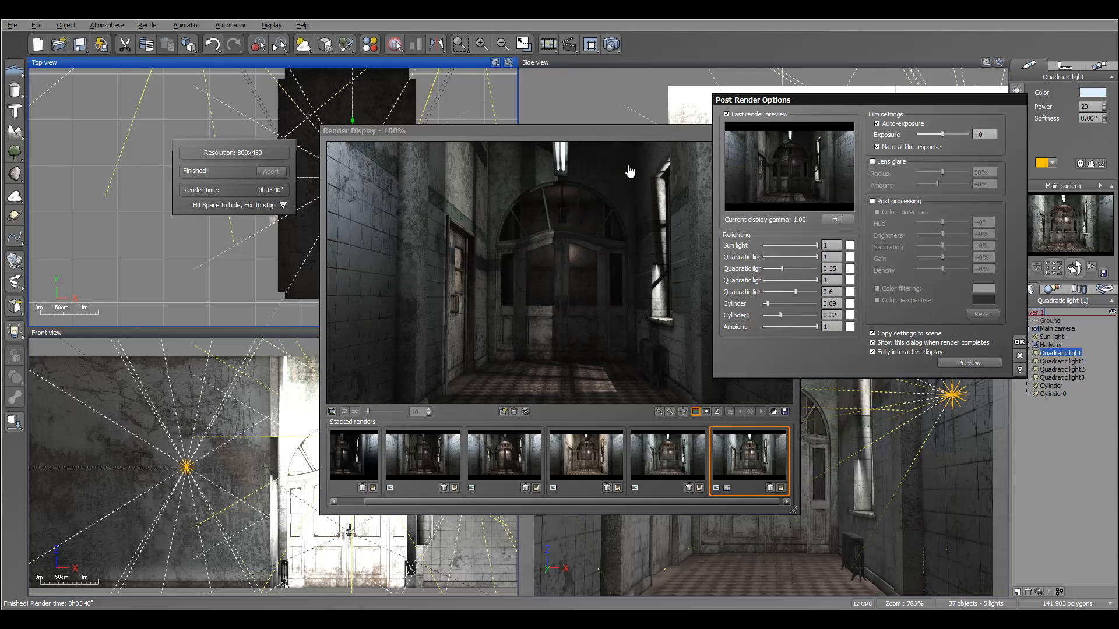
{"action": "mouse_move", "coordinate": [763, 268]}
{"action": "left_mouse_down"}
{"action": "mouse_move", "coordinate": [813, 269]}
{"action": "mouse_move", "coordinate": [801, 268]}
{"action": "left_mouse_up"}
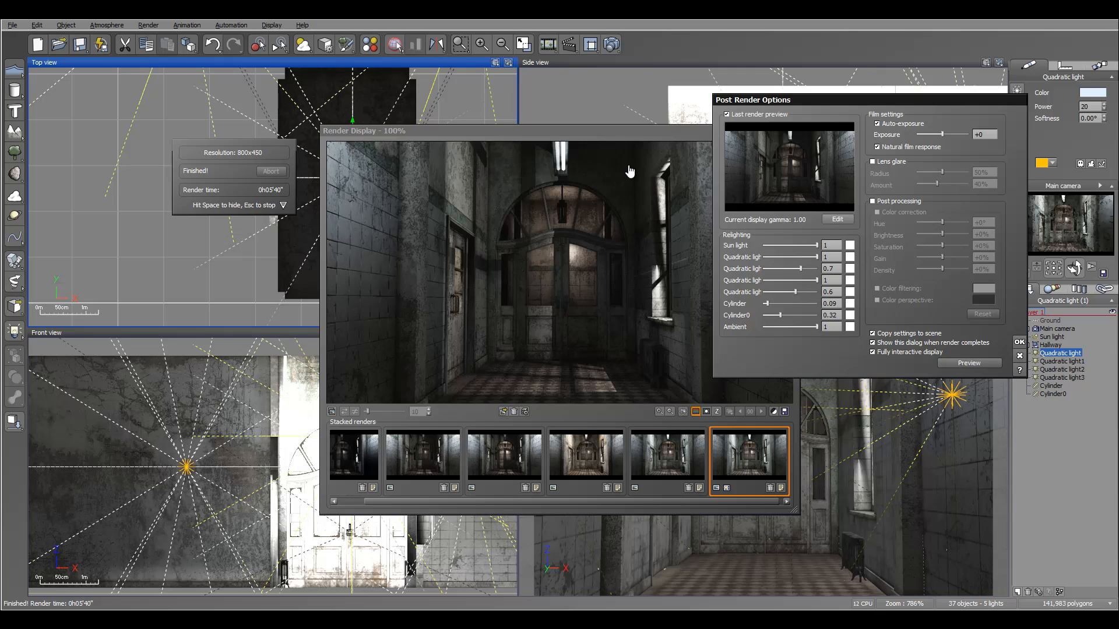
Try tinting Quadratic light1 red in the relighting controls, then restore its colour to white.
{"action": "double_click", "coordinate": [850, 268]}
{"action": "left_click_drag", "start_coordinate": [830, 229], "coordinate": [816, 235]}
{"action": "left_click_drag", "start_coordinate": [932, 211], "coordinate": [931, 257]}
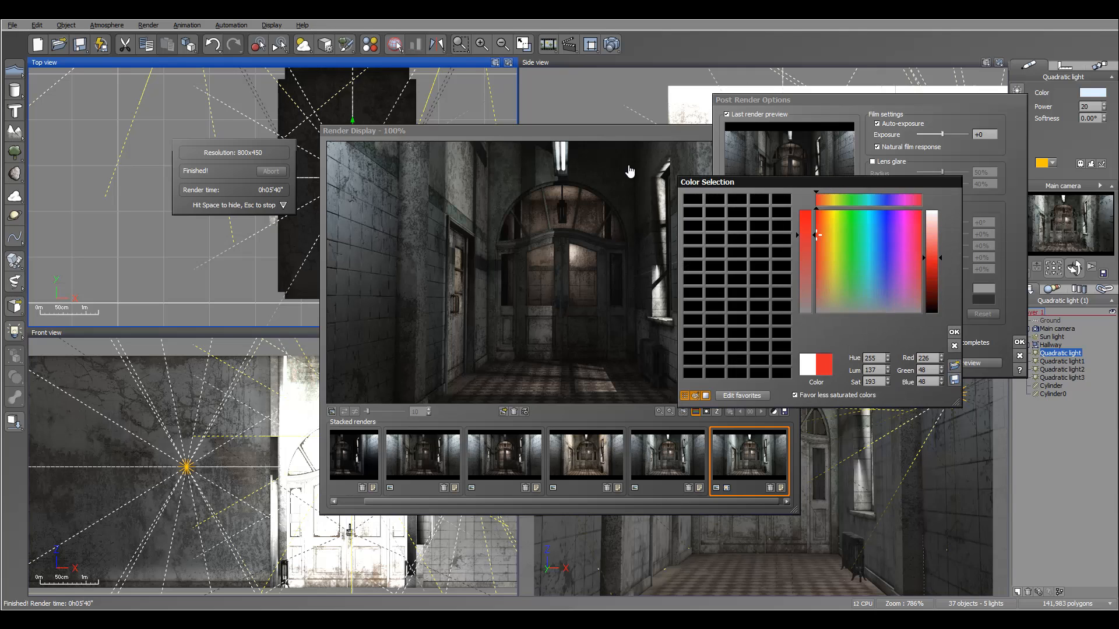
{"action": "left_click", "coordinate": [954, 332]}
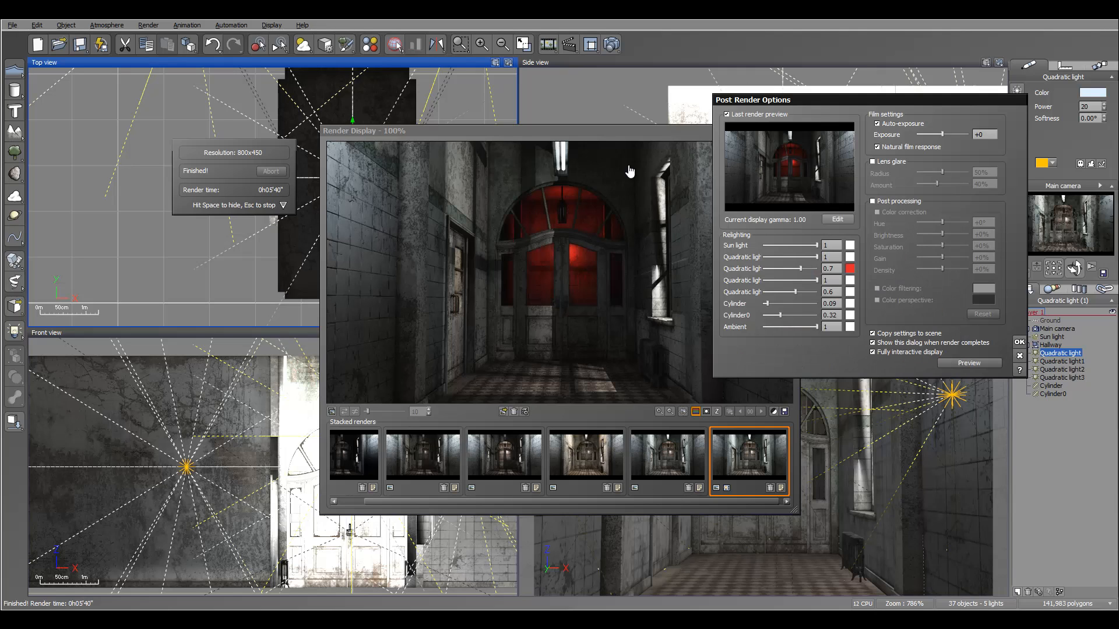
{"action": "double_click", "coordinate": [850, 269]}
{"action": "left_click", "coordinate": [929, 211]}
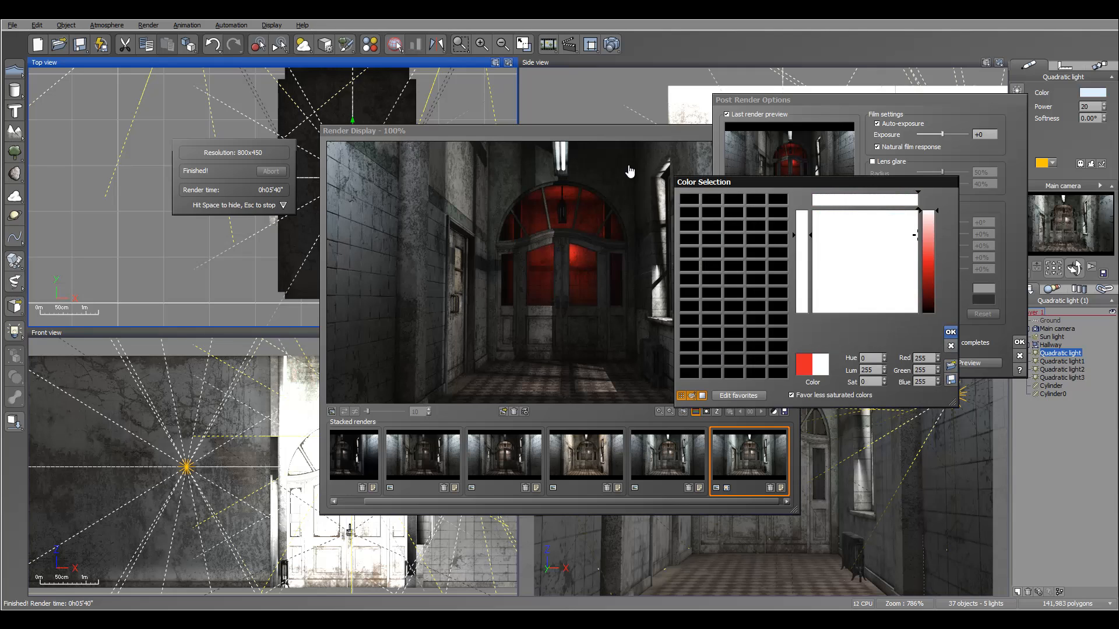
{"action": "left_click", "coordinate": [951, 332]}
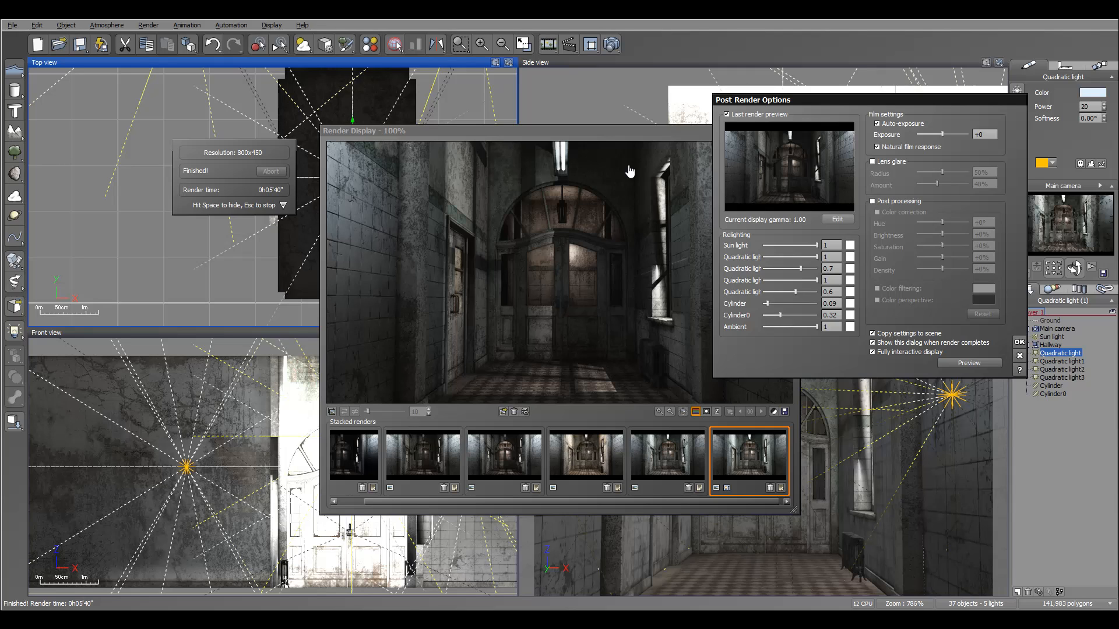
Relight with Quadratic light1 at 0.6, Quadratic light2 at 0.39, Cylinder at 0.05 and Cylinder0 at 0.39.
{"action": "mouse_move", "coordinate": [767, 304]}
{"action": "left_mouse_down"}
{"action": "mouse_move", "coordinate": [789, 316]}
{"action": "mouse_move", "coordinate": [766, 315]}
{"action": "mouse_move", "coordinate": [784, 315]}
{"action": "left_mouse_up"}
{"action": "mouse_move", "coordinate": [817, 281]}
{"action": "left_mouse_down"}
{"action": "mouse_move", "coordinate": [768, 280]}
{"action": "mouse_move", "coordinate": [809, 269]}
{"action": "left_mouse_up"}
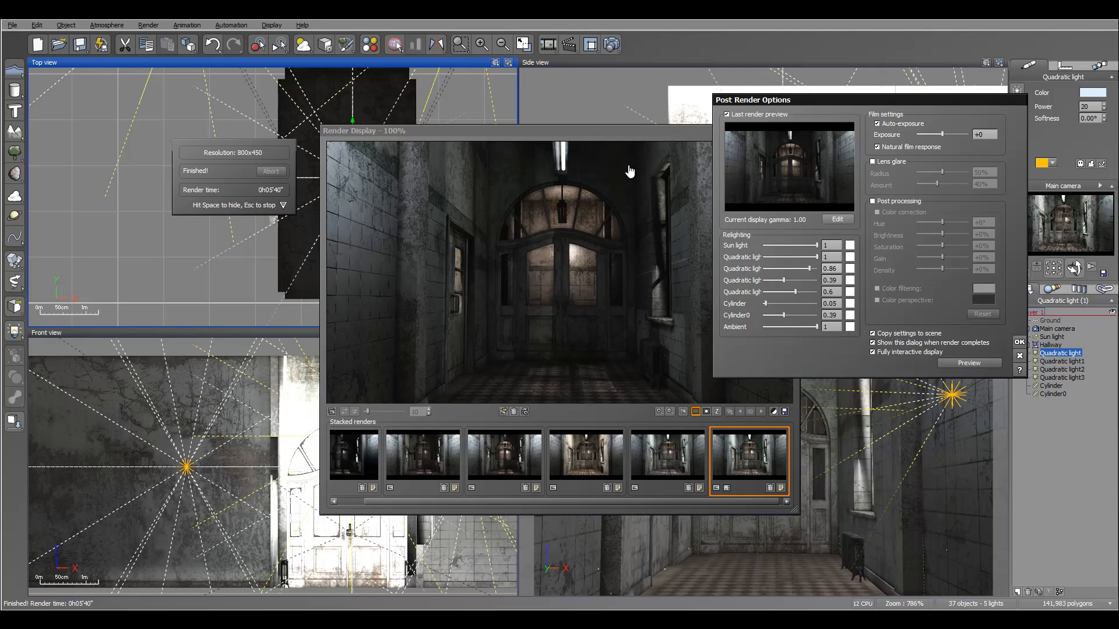
{"action": "left_click", "coordinate": [831, 269]}
{"action": "type", "text": "2"}
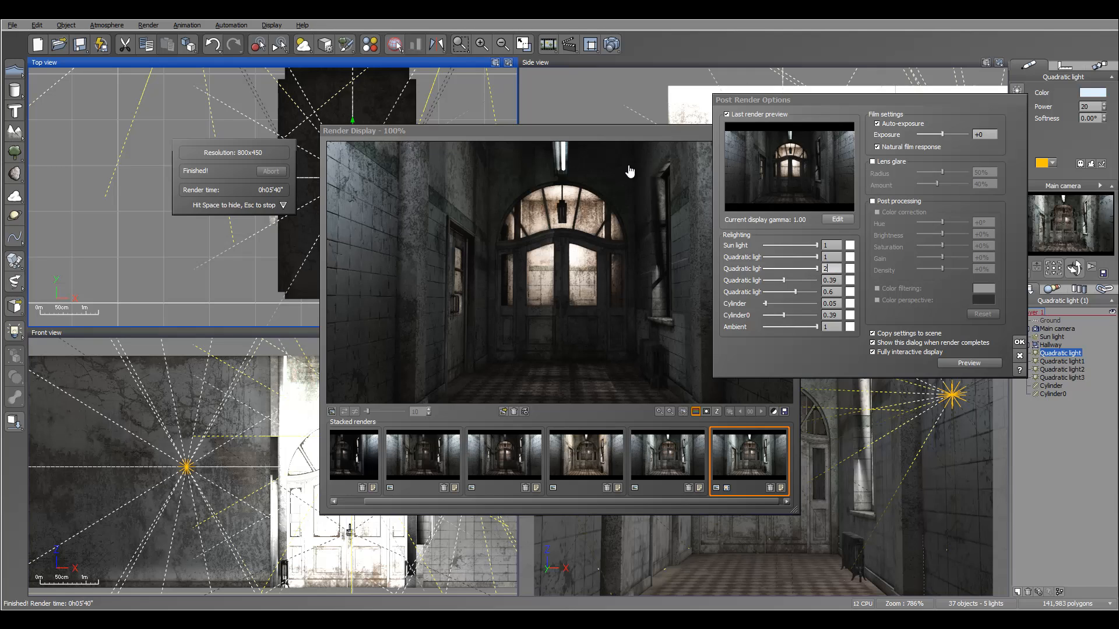
{"action": "left_click_drag", "start_coordinate": [833, 269], "coordinate": [817, 268]}
{"action": "type", "text": "10"}
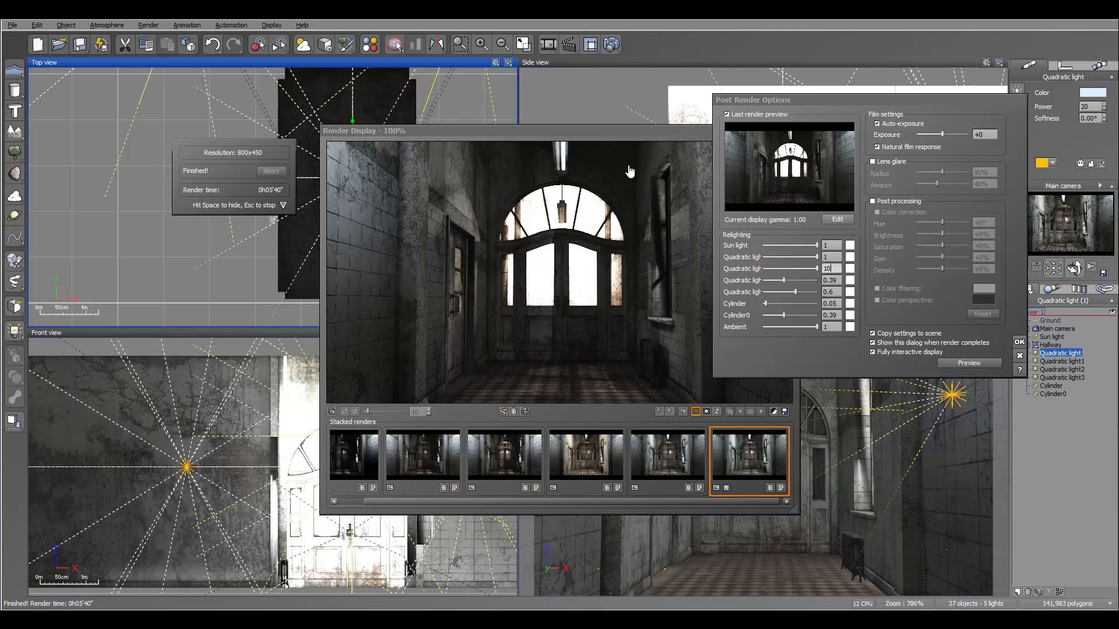
{"action": "key", "text": "BackSpace"}
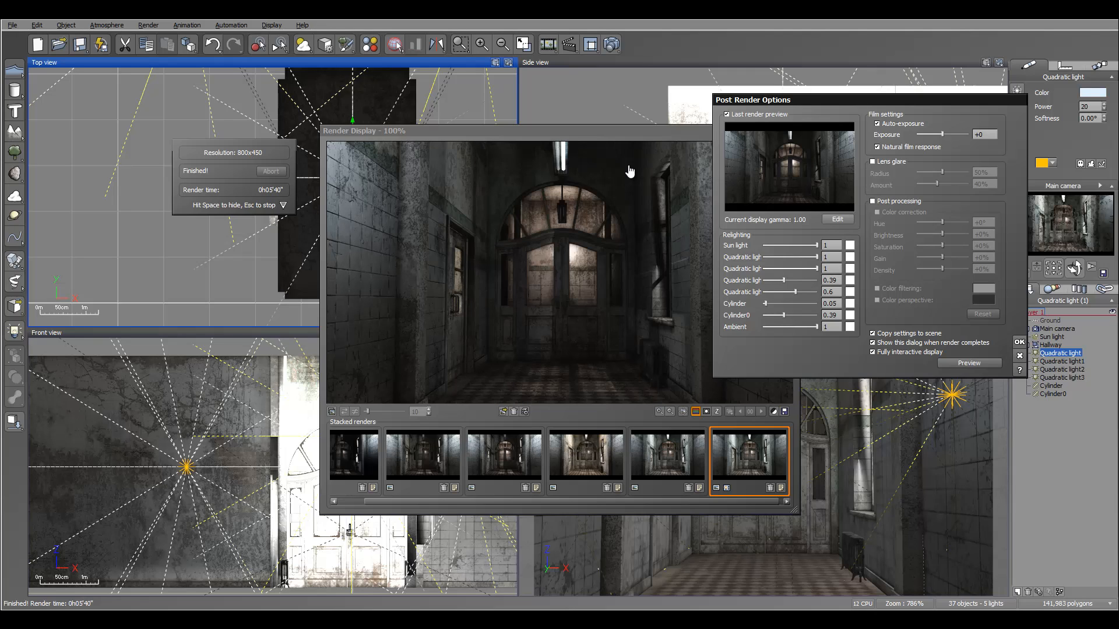
{"action": "key", "text": "BackSpace"}
{"action": "type", "text": "0"}
{"action": "key", "text": "Tab"}
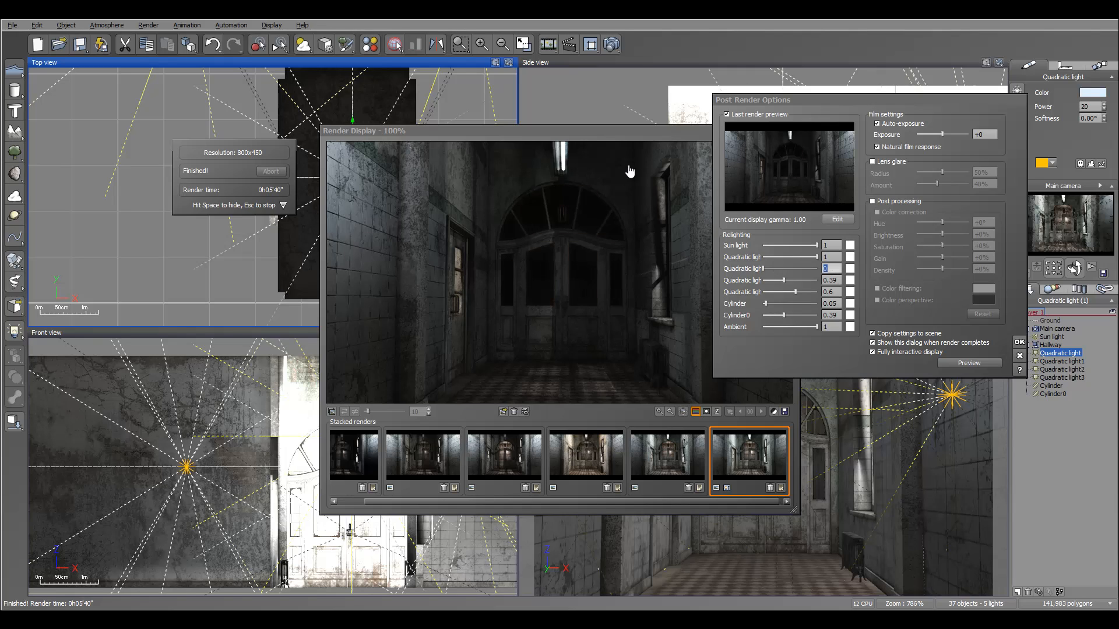
{"action": "type", "text": "0.86"}
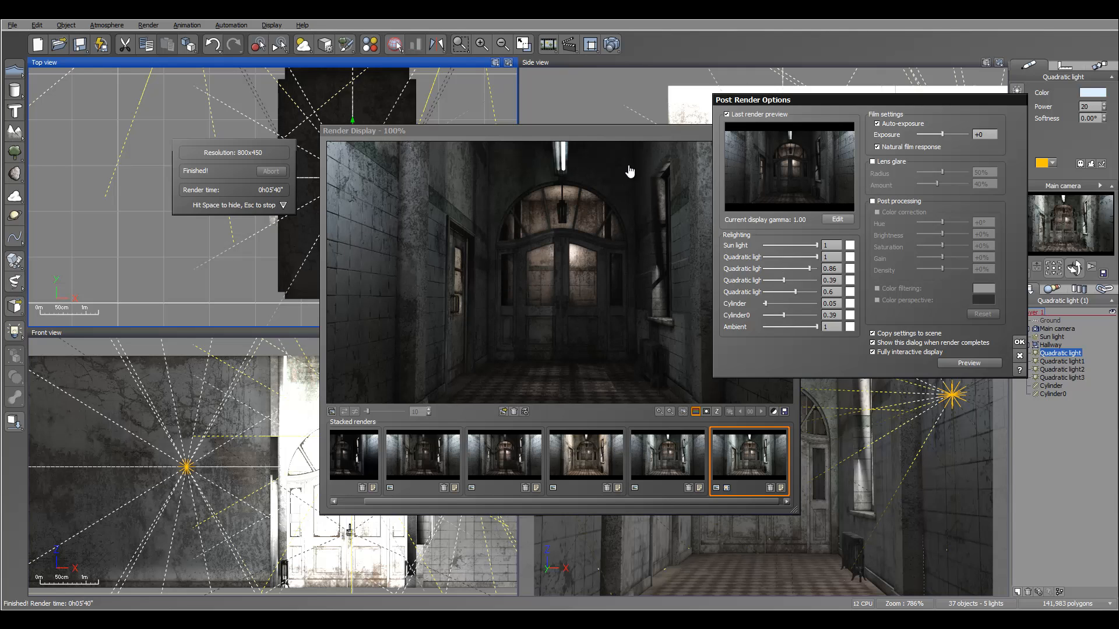
{"action": "mouse_move", "coordinate": [817, 257]}
{"action": "left_mouse_down"}
{"action": "mouse_move", "coordinate": [778, 257]}
{"action": "mouse_move", "coordinate": [818, 257]}
{"action": "mouse_move", "coordinate": [774, 245]}
{"action": "mouse_move", "coordinate": [817, 245]}
{"action": "left_mouse_up"}
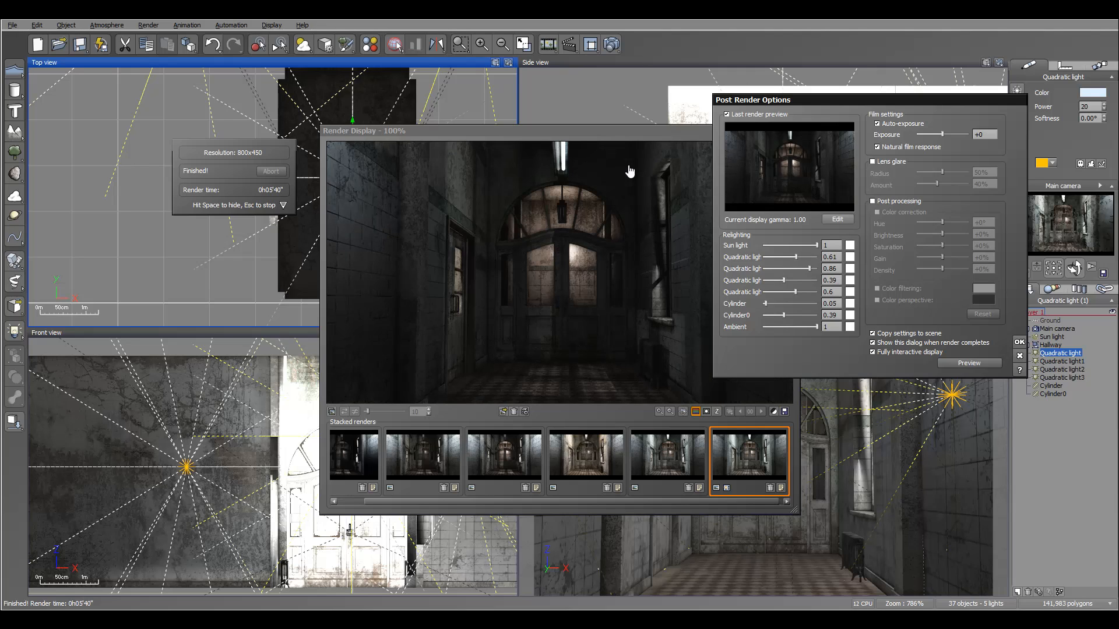
{"action": "left_click_drag", "start_coordinate": [809, 269], "coordinate": [795, 269]}
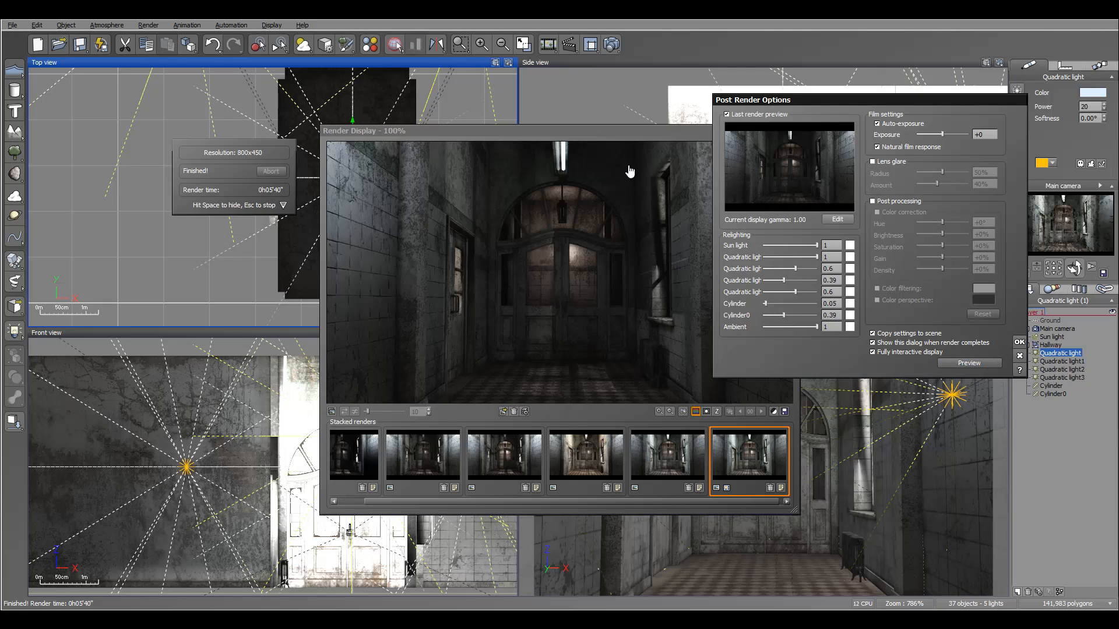
Close the post render options and start saving the displayed render, choosing the High dynamic range (*.hdr) file type.
{"action": "key", "text": "Return"}
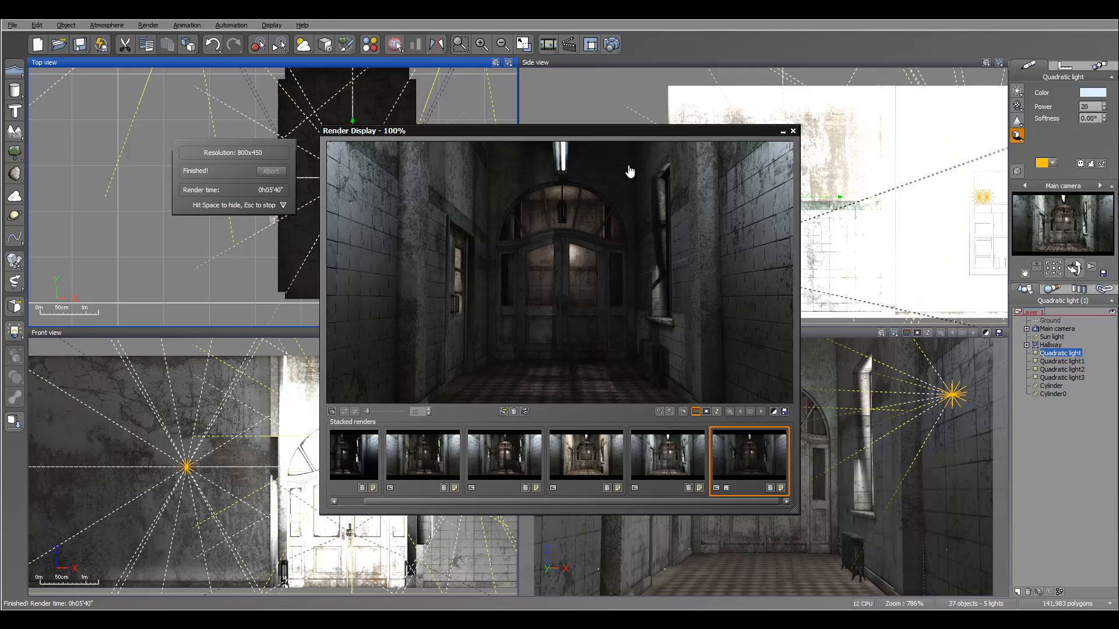
{"action": "left_click_drag", "start_coordinate": [629, 171], "coordinate": [643, 140]}
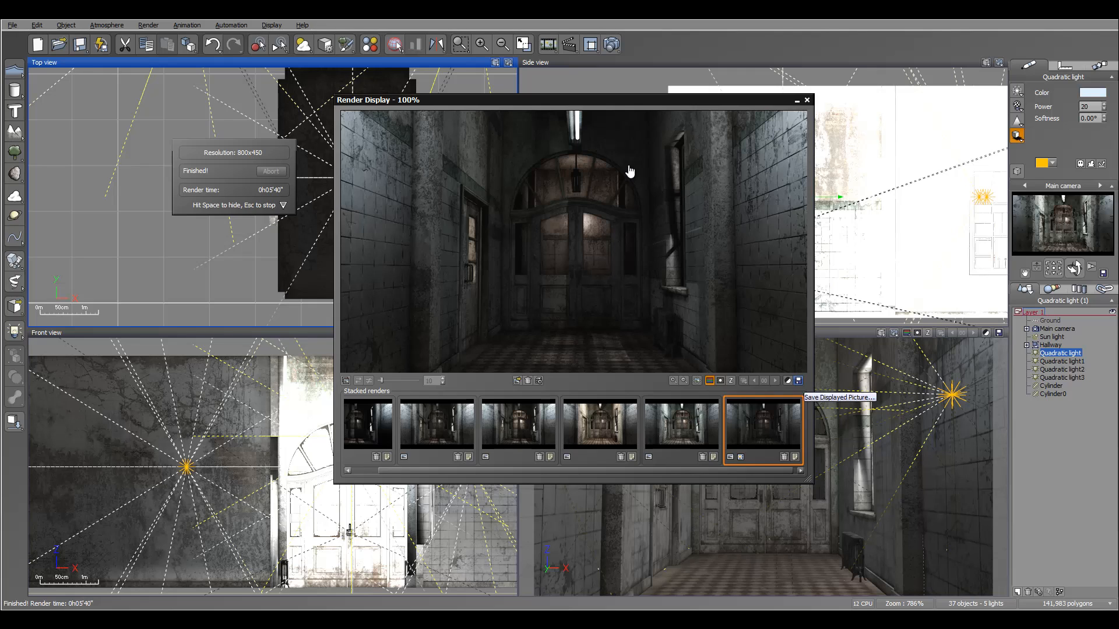
{"action": "key", "text": "ctrl+s"}
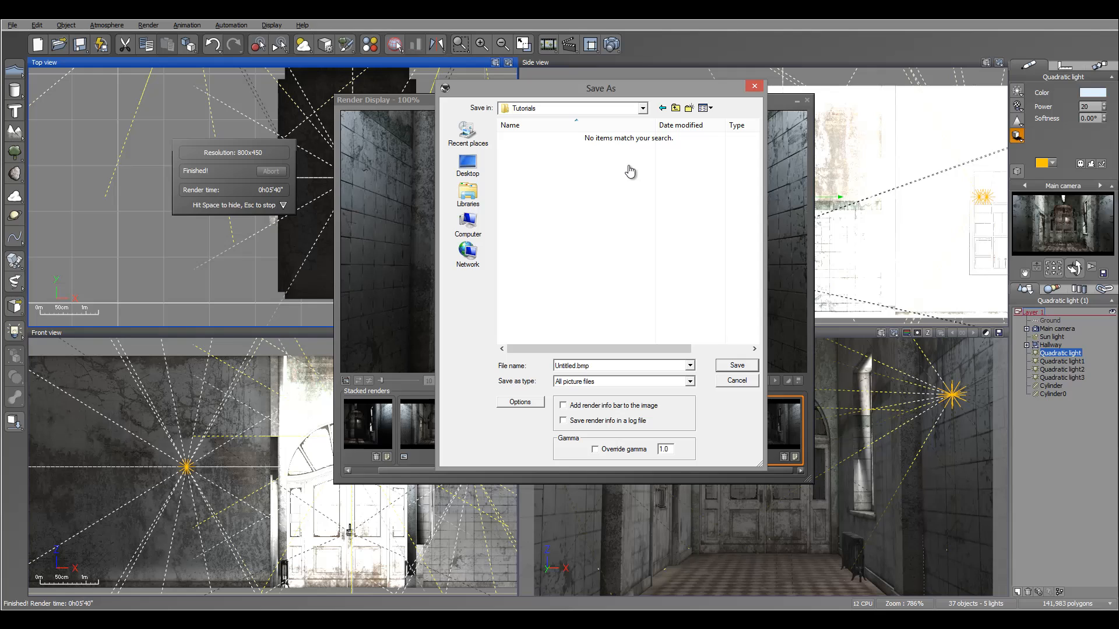
{"action": "key", "text": "alt+t"}
{"action": "key", "text": "alt+Down"}
{"action": "key", "text": "h"}
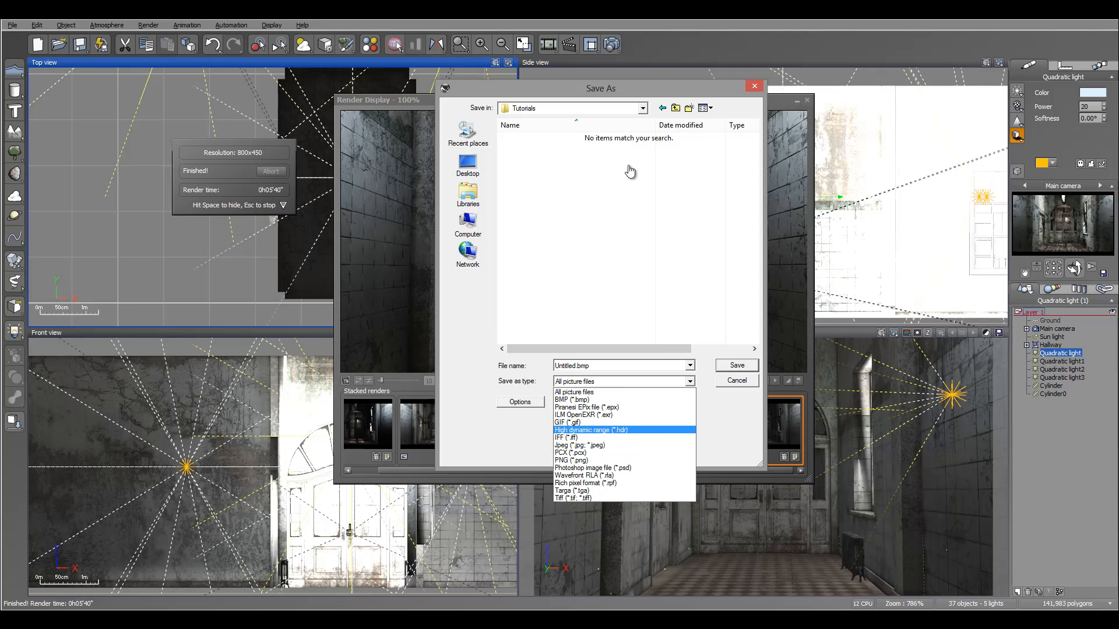
{"action": "key", "text": "Return"}
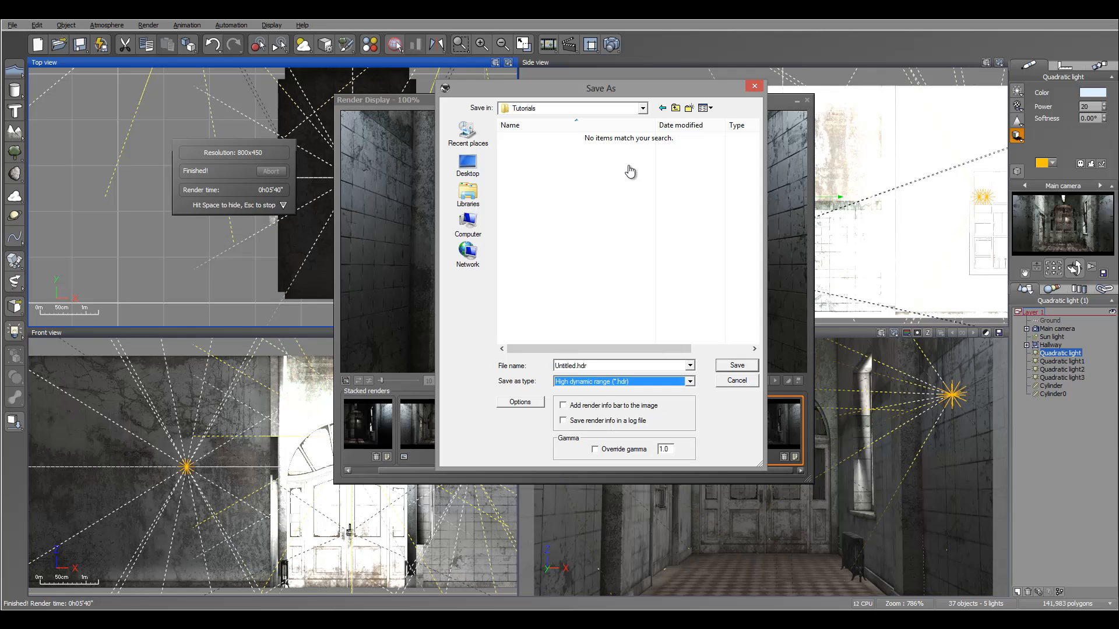
Name the file Hallway and save it, agreeing to disable the options that limit the image's dynamic range.
{"action": "key", "text": "alt+n"}
{"action": "key", "text": "Home"}
{"action": "key", "text": "ctrl+shift+Right"}
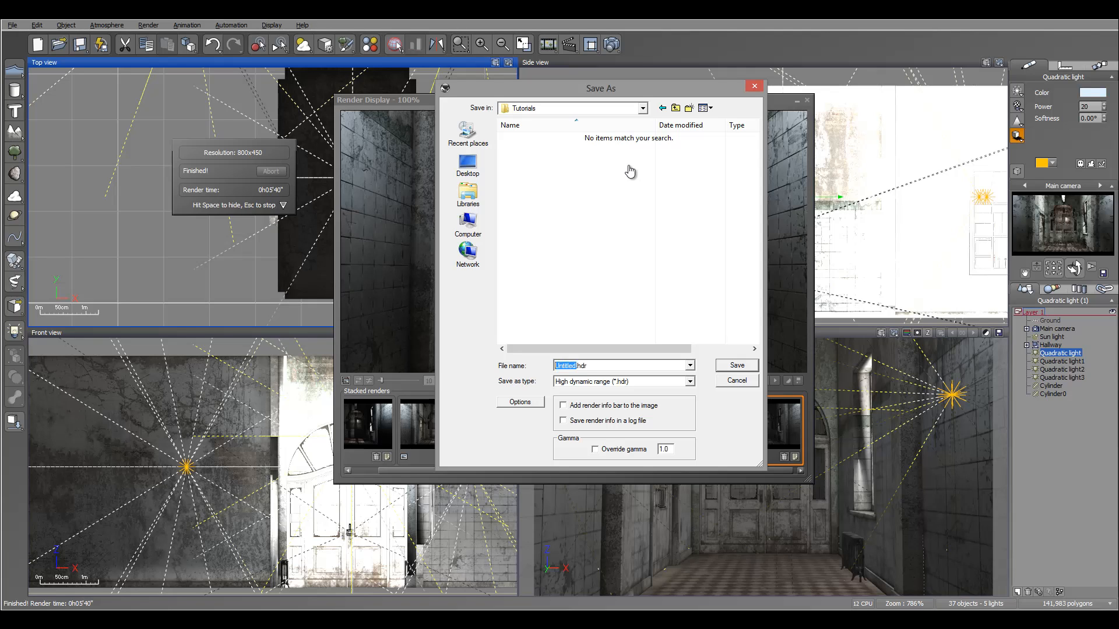
{"action": "type", "text": "Hallway"}
{"action": "key", "text": "Return"}
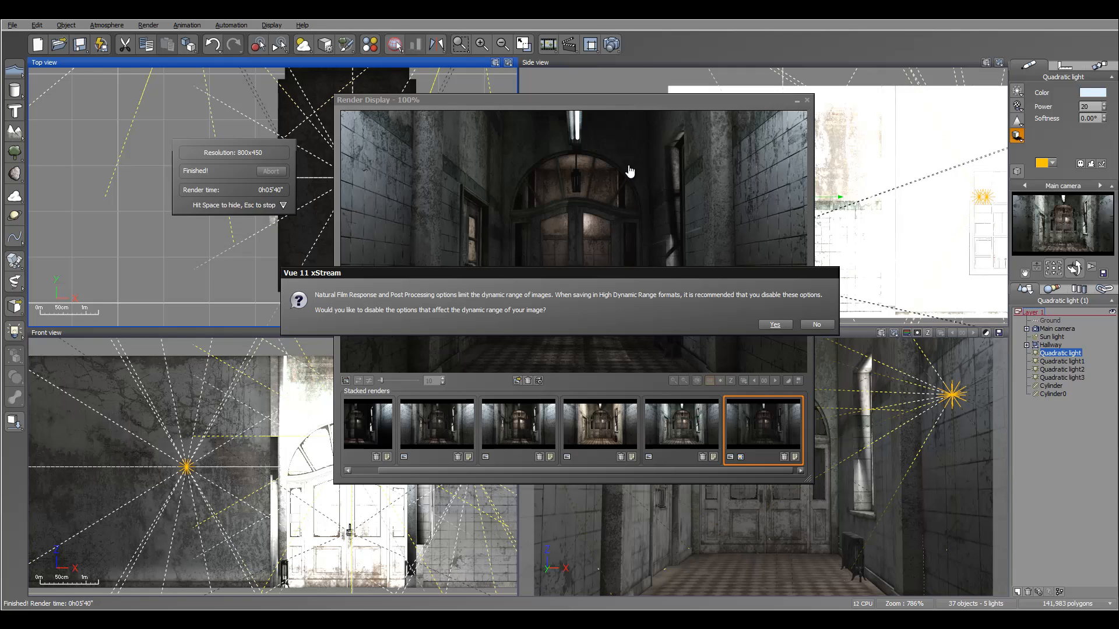
{"action": "key", "text": "Return"}
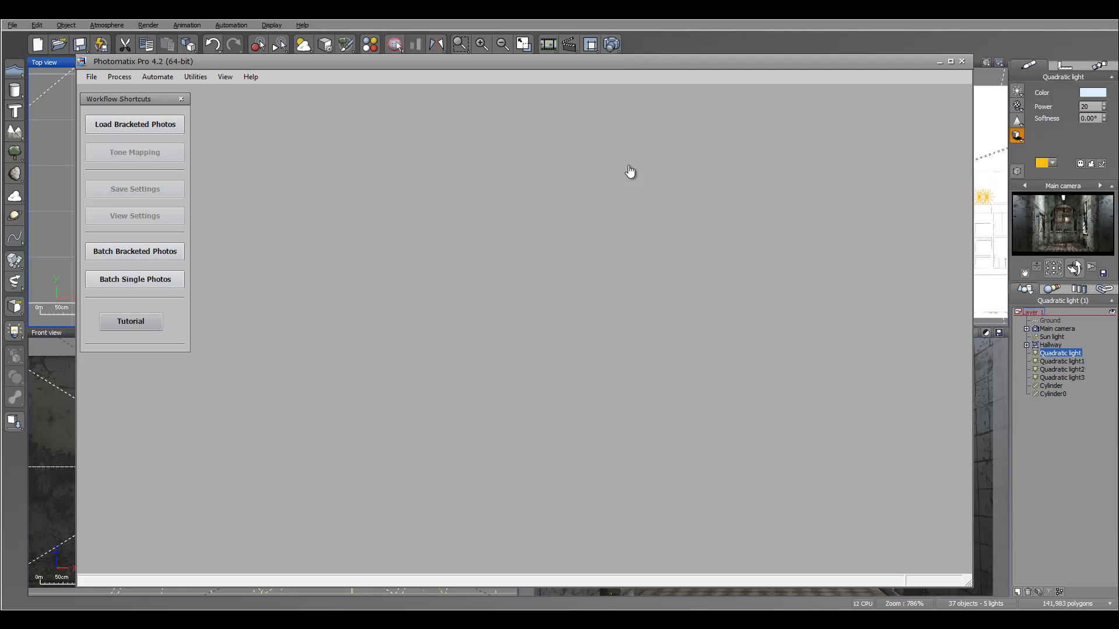
Switch to Photomatix Pro and open Hallway.hdr from the Tutorials folder.
{"action": "key", "text": "Down"}
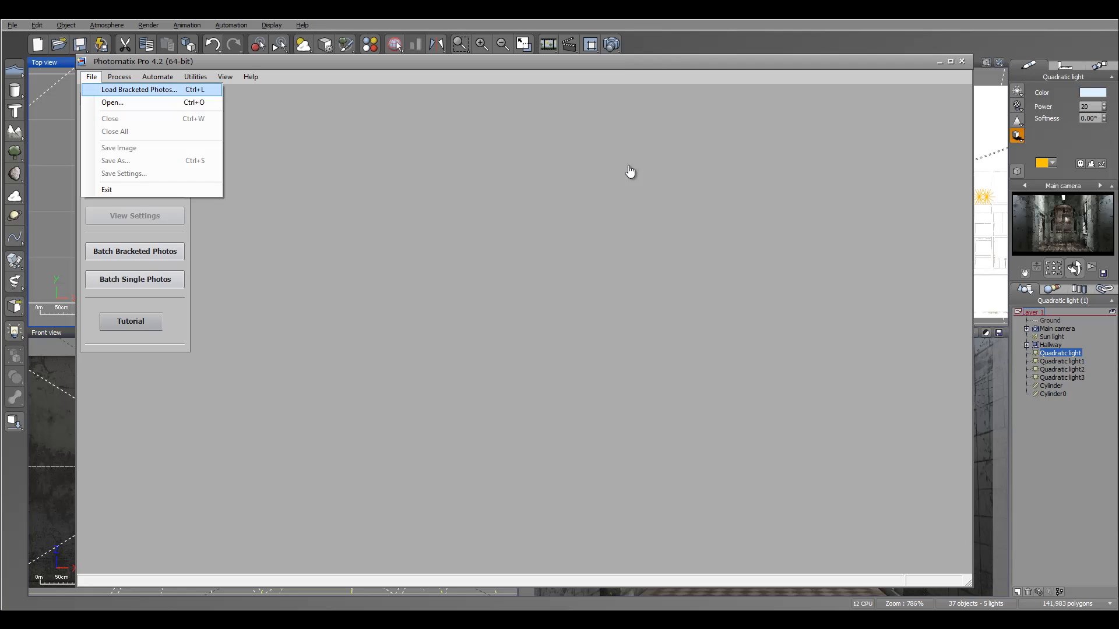
{"action": "key", "text": "Down"}
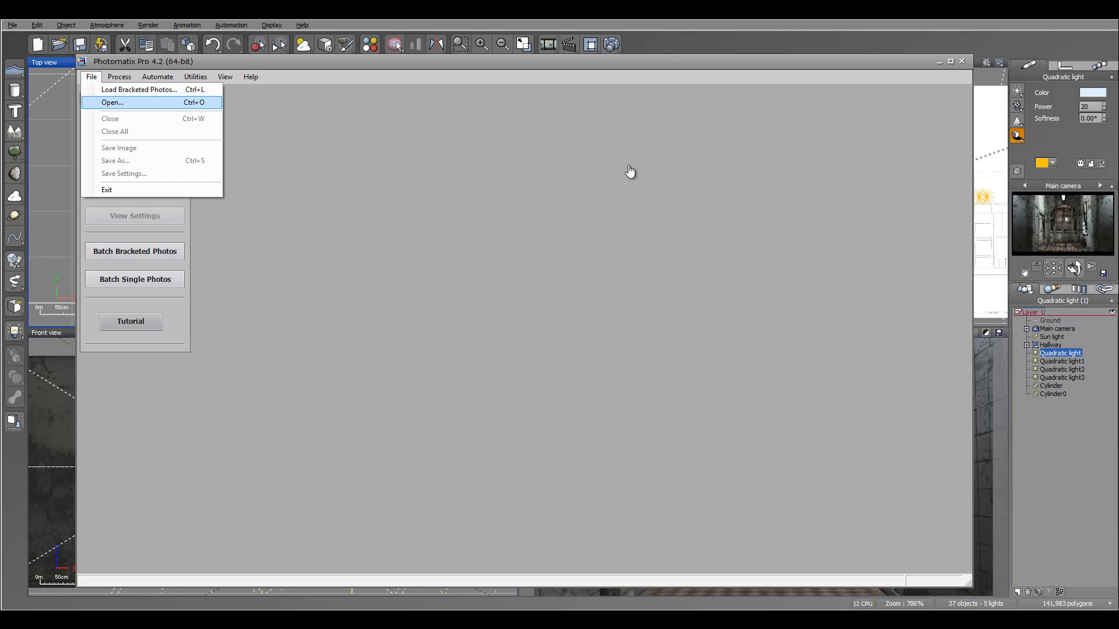
{"action": "key", "text": "ctrl+o"}
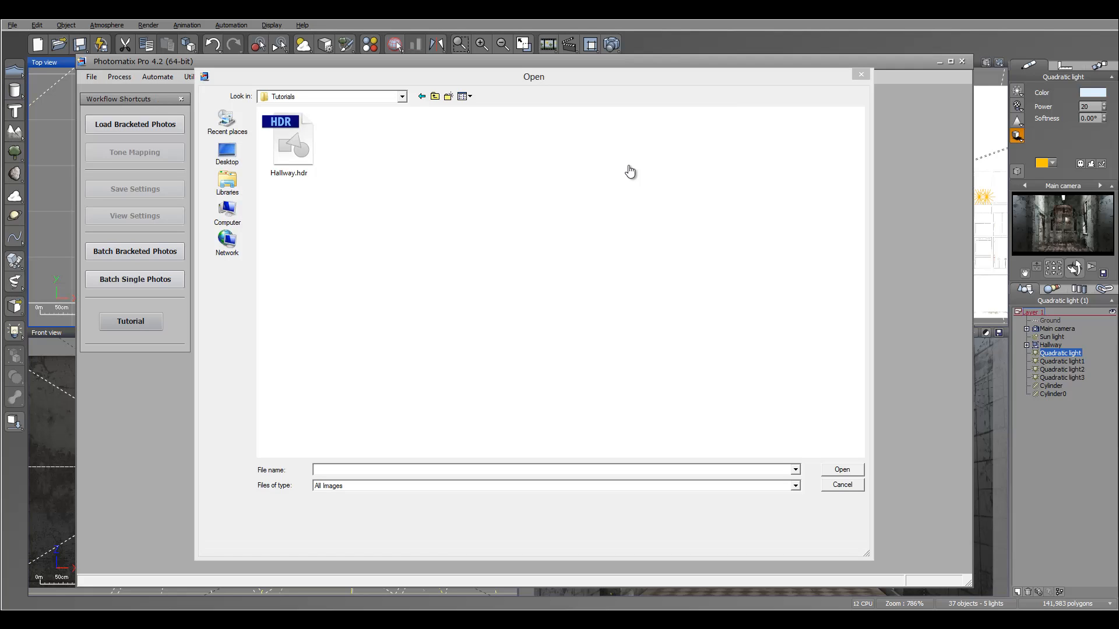
{"action": "left_click", "coordinate": [289, 144]}
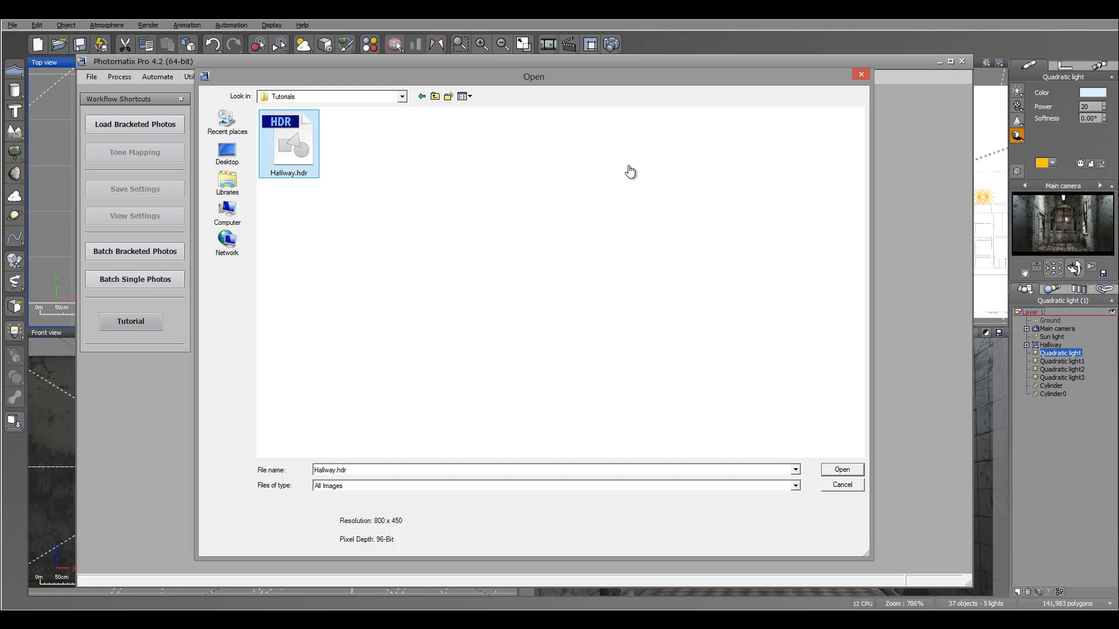
{"action": "left_click", "coordinate": [842, 469]}
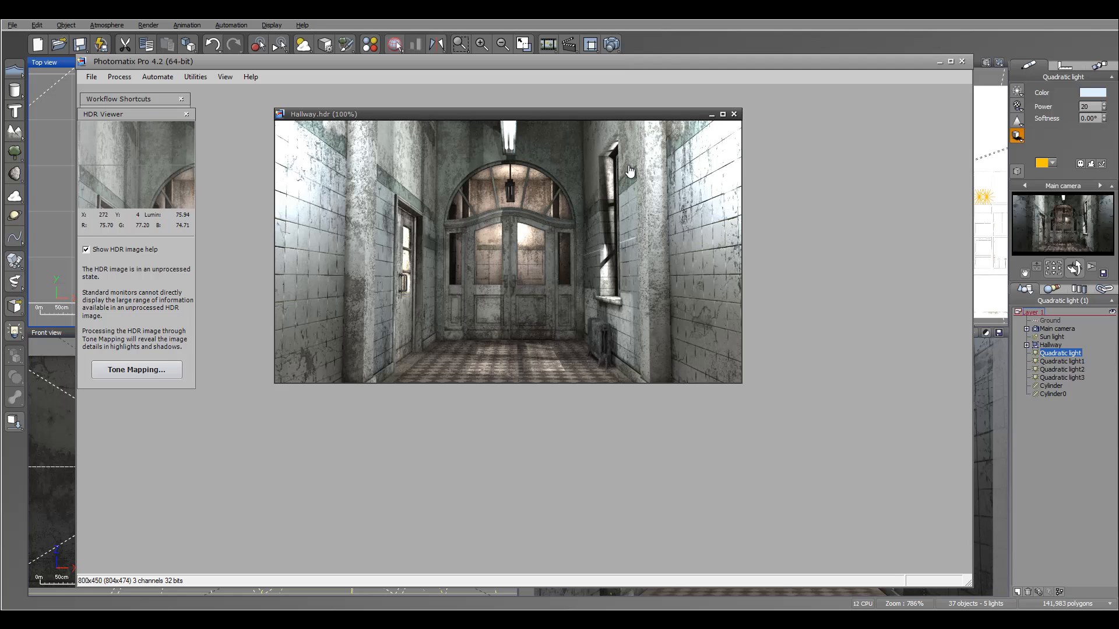
Open Tone Mapping for the loaded Hallway.hdr image.
{"action": "left_click_drag", "start_coordinate": [434, 115], "coordinate": [463, 129]}
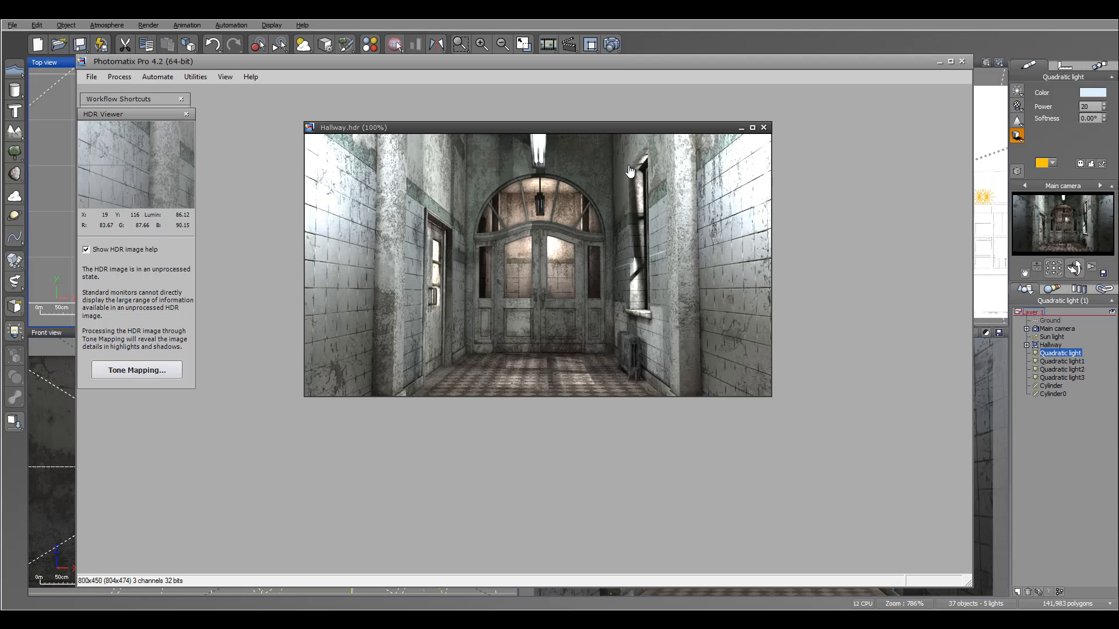
{"action": "left_click", "coordinate": [137, 370]}
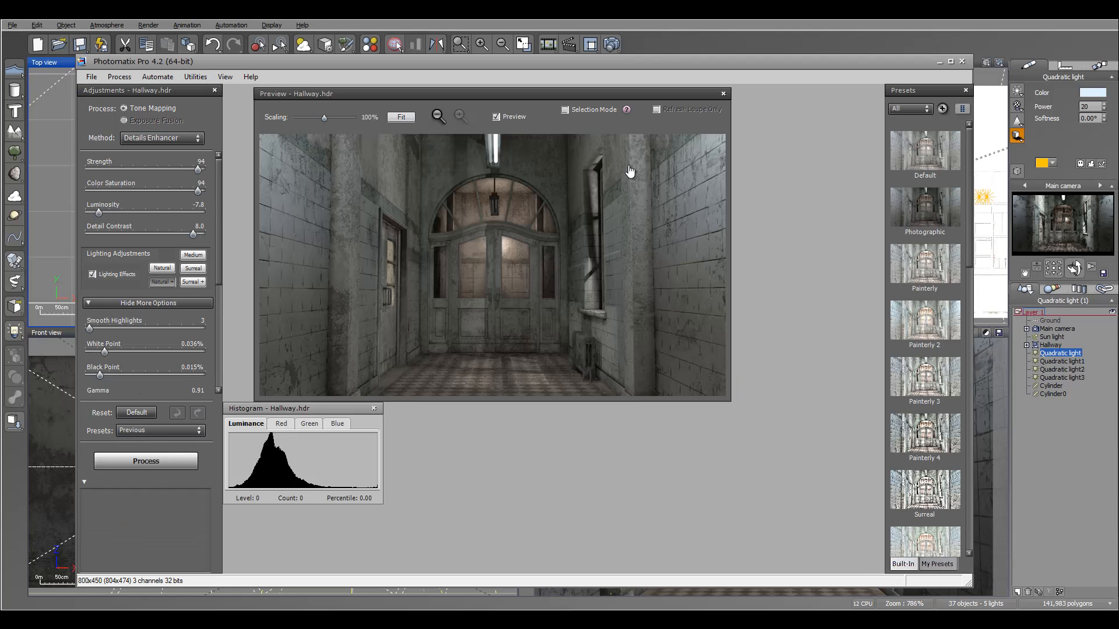
{"action": "left_click_drag", "start_coordinate": [524, 61], "coordinate": [531, 43]}
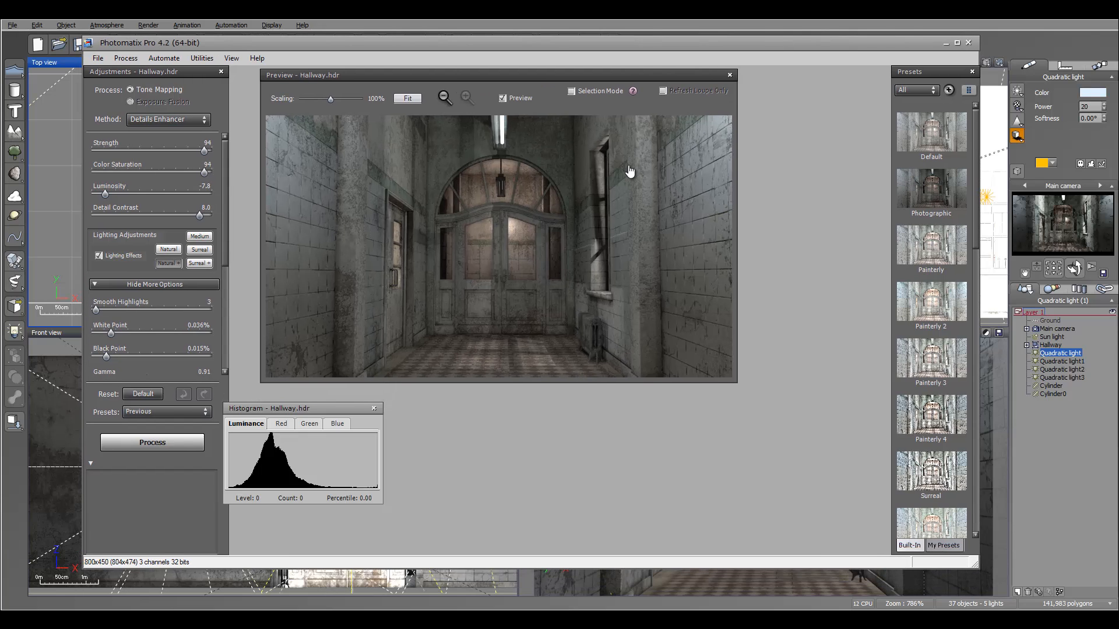
Try the Tone Compressor method, then return to Details Enhancer.
{"action": "left_click", "coordinate": [168, 119]}
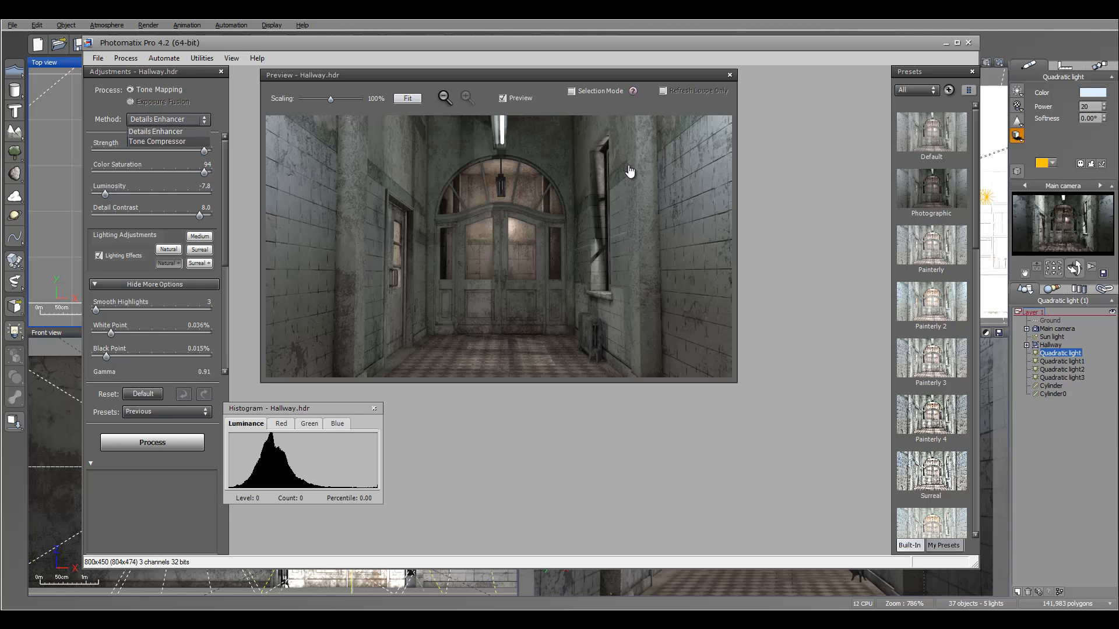
{"action": "left_click", "coordinate": [157, 142]}
{"action": "left_click", "coordinate": [169, 119]}
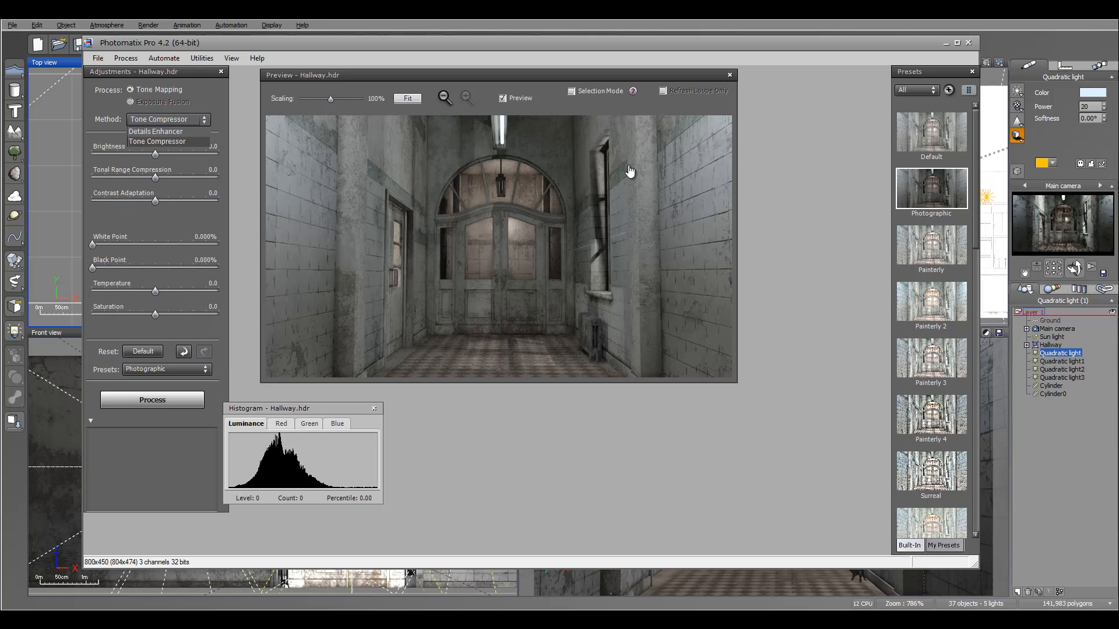
{"action": "left_click", "coordinate": [157, 132]}
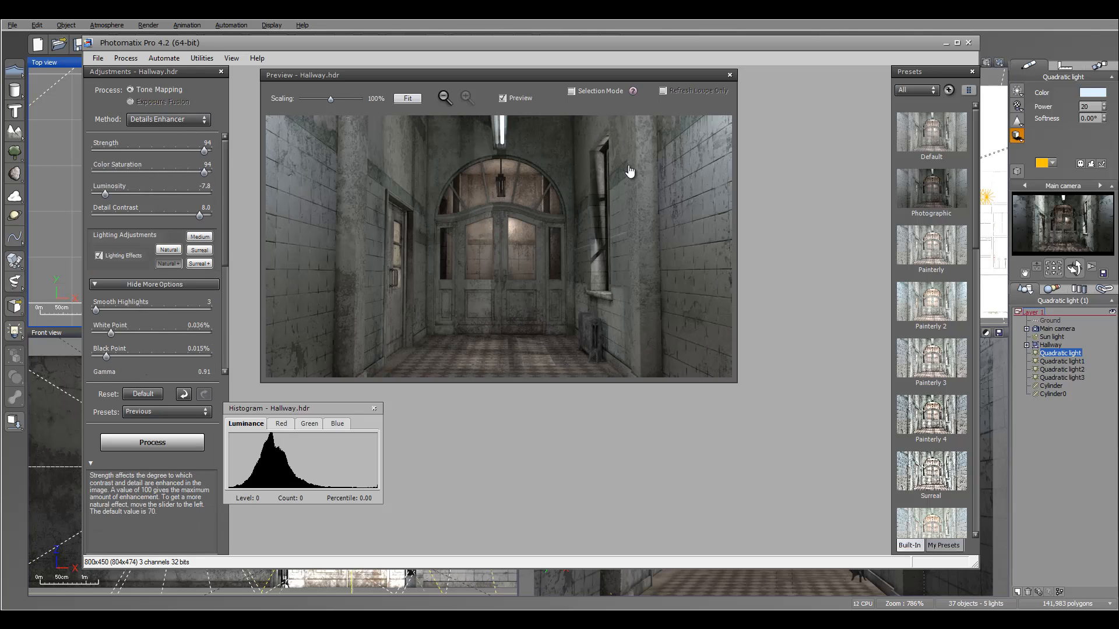
Set the tone mapping Strength to 100 and Color Saturation to 93.
{"action": "left_click_drag", "start_coordinate": [204, 151], "coordinate": [92, 151]}
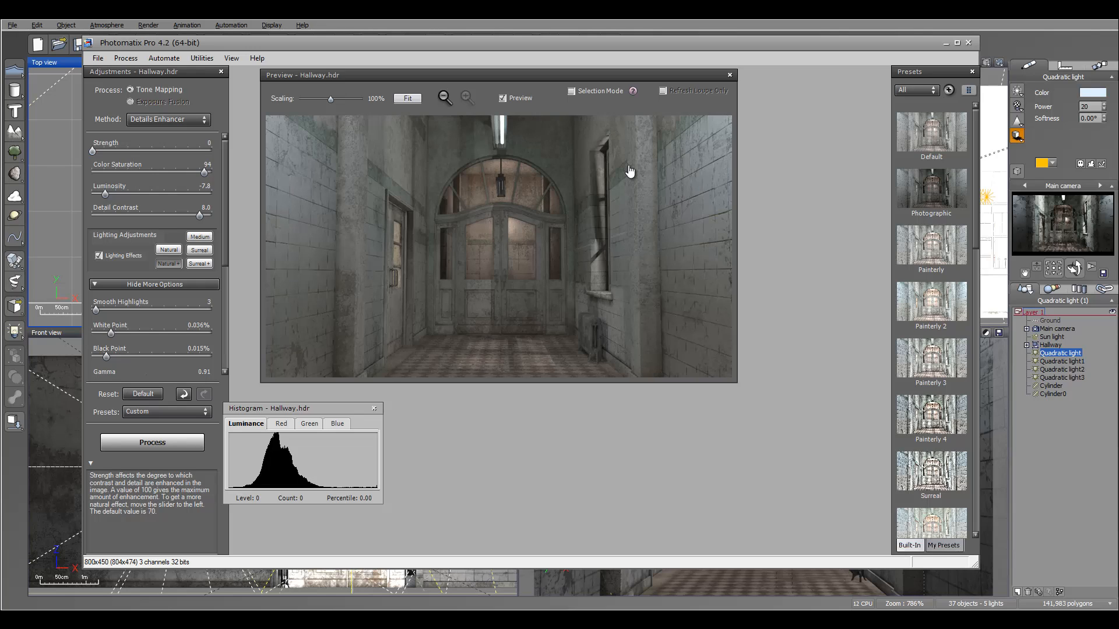
{"action": "left_click_drag", "start_coordinate": [92, 151], "coordinate": [151, 151]}
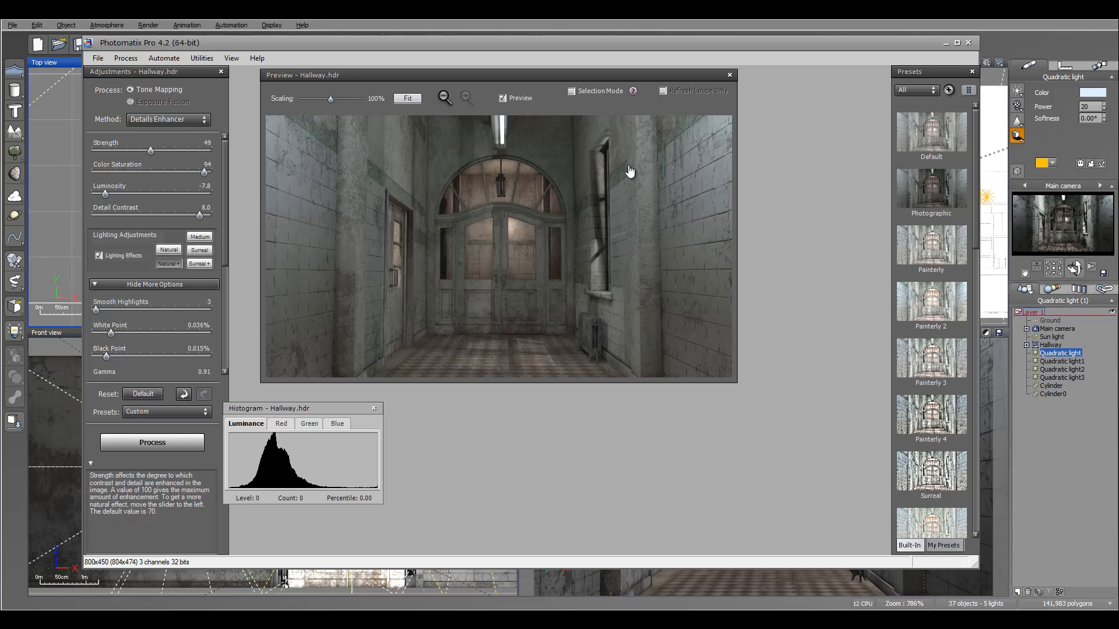
{"action": "left_click_drag", "start_coordinate": [150, 151], "coordinate": [211, 151]}
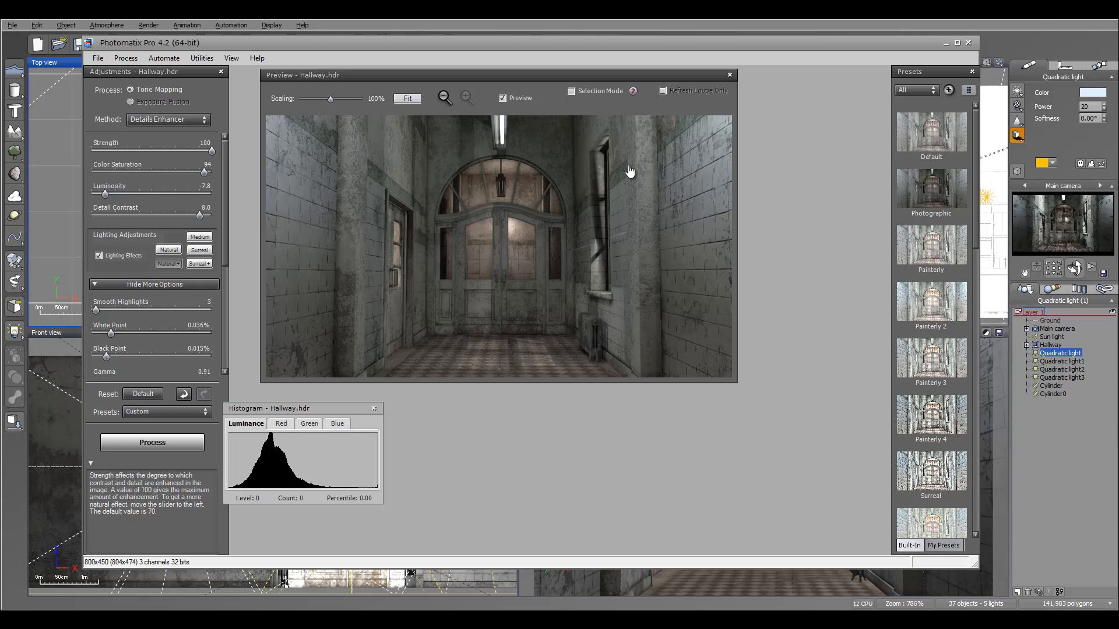
{"action": "mouse_move", "coordinate": [204, 173]}
{"action": "left_mouse_down"}
{"action": "mouse_move", "coordinate": [106, 173]}
{"action": "mouse_move", "coordinate": [202, 173]}
{"action": "left_mouse_up"}
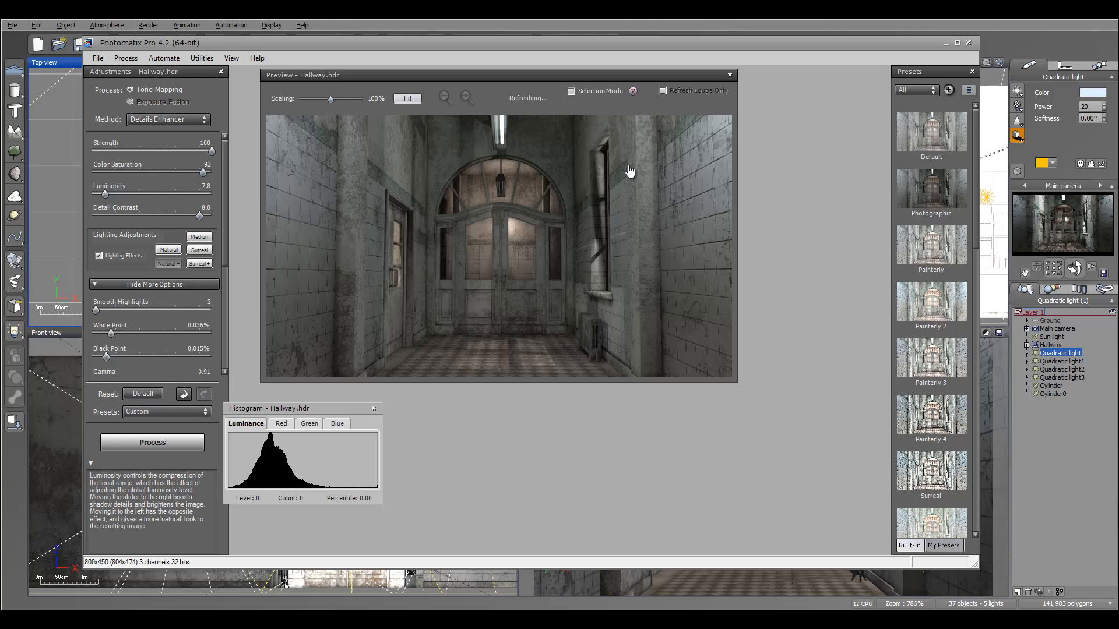
Set Luminosity to -9.6 and Detail Contrast to 9.3.
{"action": "mouse_move", "coordinate": [104, 194]}
{"action": "left_mouse_down"}
{"action": "mouse_move", "coordinate": [176, 194]}
{"action": "mouse_move", "coordinate": [92, 194]}
{"action": "left_mouse_up"}
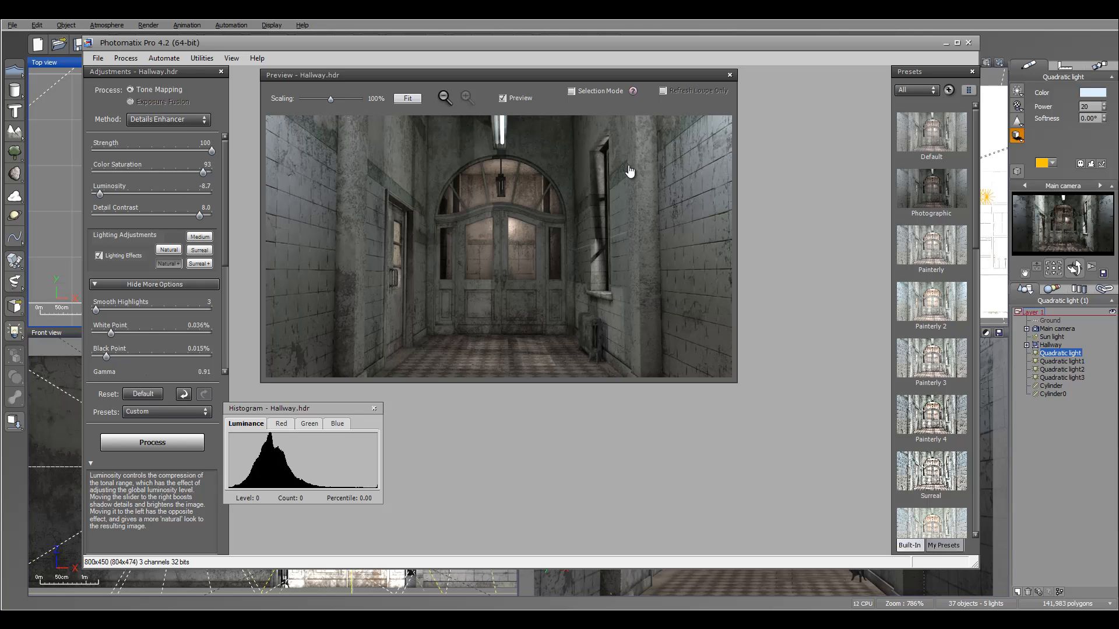
{"action": "mouse_move", "coordinate": [92, 194]}
{"action": "left_mouse_down"}
{"action": "mouse_move", "coordinate": [143, 194]}
{"action": "mouse_move", "coordinate": [108, 194]}
{"action": "left_mouse_up"}
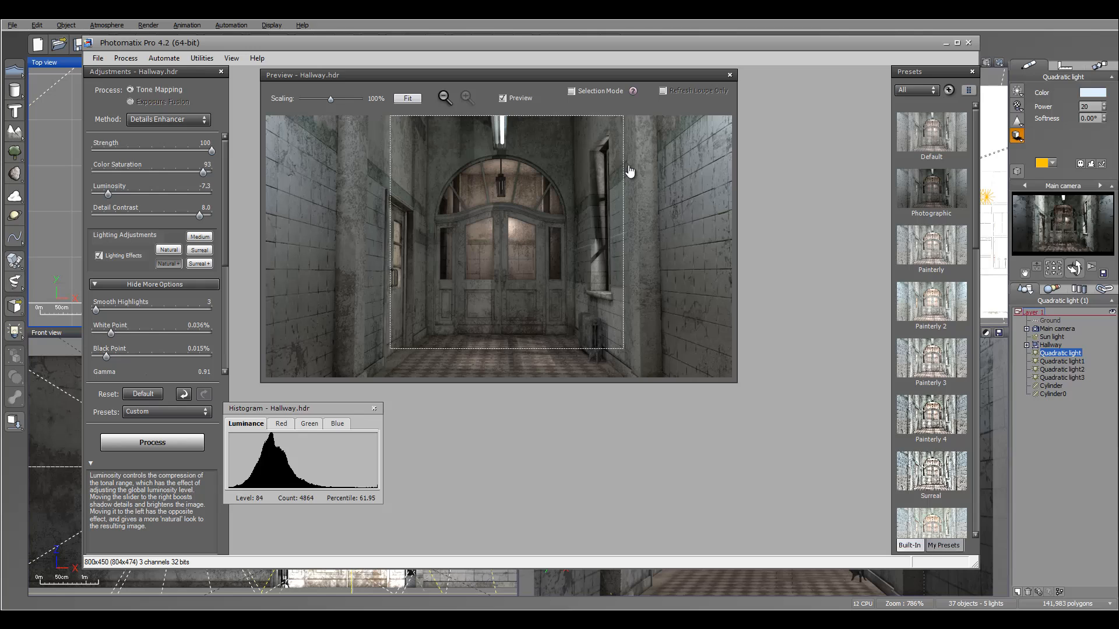
{"action": "left_click_drag", "start_coordinate": [108, 194], "coordinate": [95, 194]}
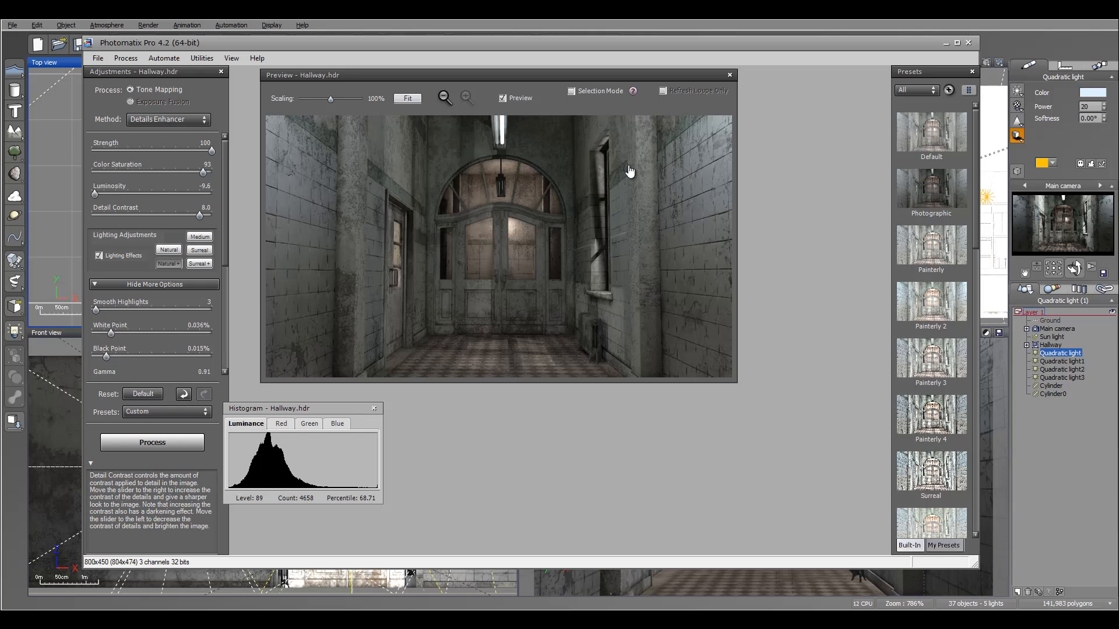
{"action": "mouse_move", "coordinate": [200, 216]}
{"action": "left_mouse_down"}
{"action": "mouse_move", "coordinate": [102, 216]}
{"action": "mouse_move", "coordinate": [198, 216]}
{"action": "left_mouse_up"}
Compare the Lighting Effects presets and settle on Natural.
{"action": "scroll", "coordinate": [630, 171], "scroll_direction": "down", "scroll_amount": 1}
{"action": "scroll", "coordinate": [630, 170], "scroll_direction": "down", "scroll_amount": 3}
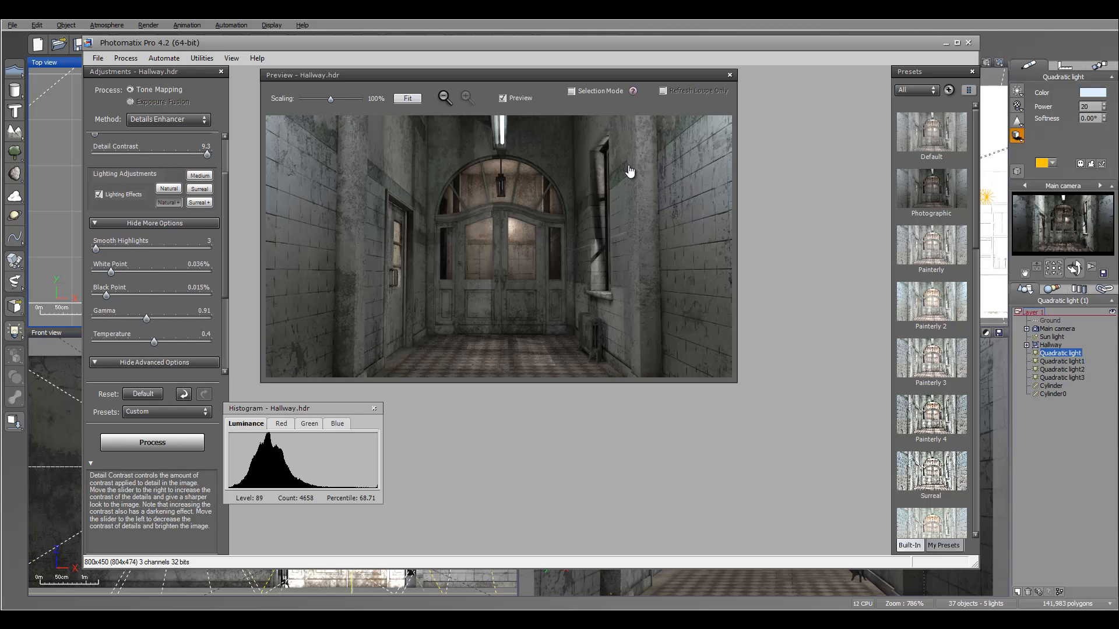
{"action": "left_click", "coordinate": [200, 202]}
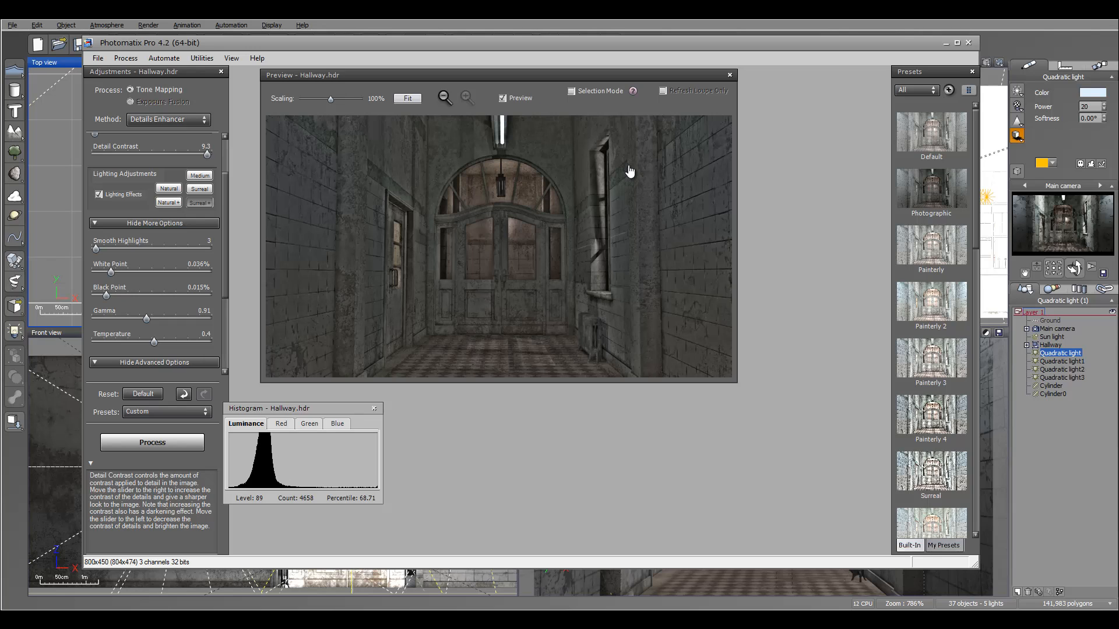
{"action": "left_click", "coordinate": [200, 189]}
{"action": "left_click", "coordinate": [199, 175]}
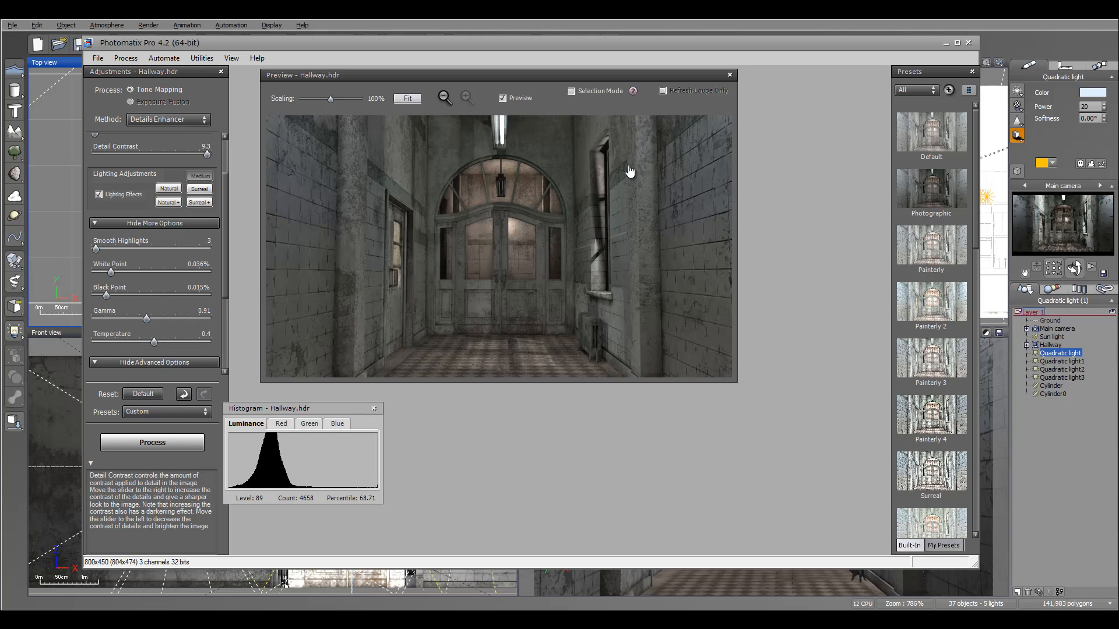
{"action": "left_click", "coordinate": [168, 189]}
{"action": "left_click", "coordinate": [168, 202]}
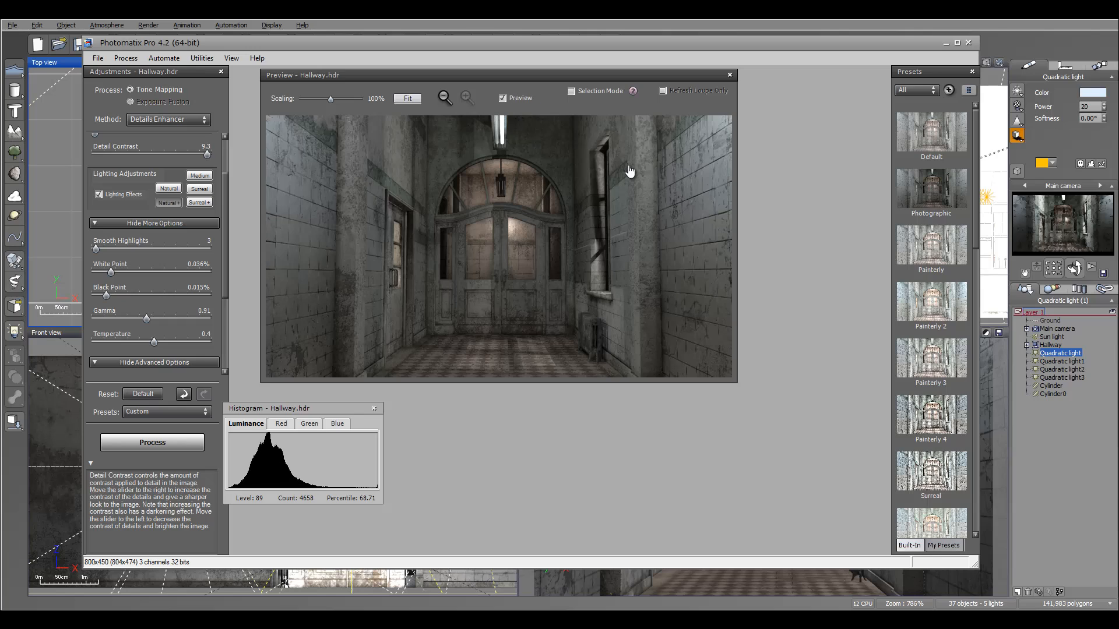
{"action": "left_click", "coordinate": [169, 189]}
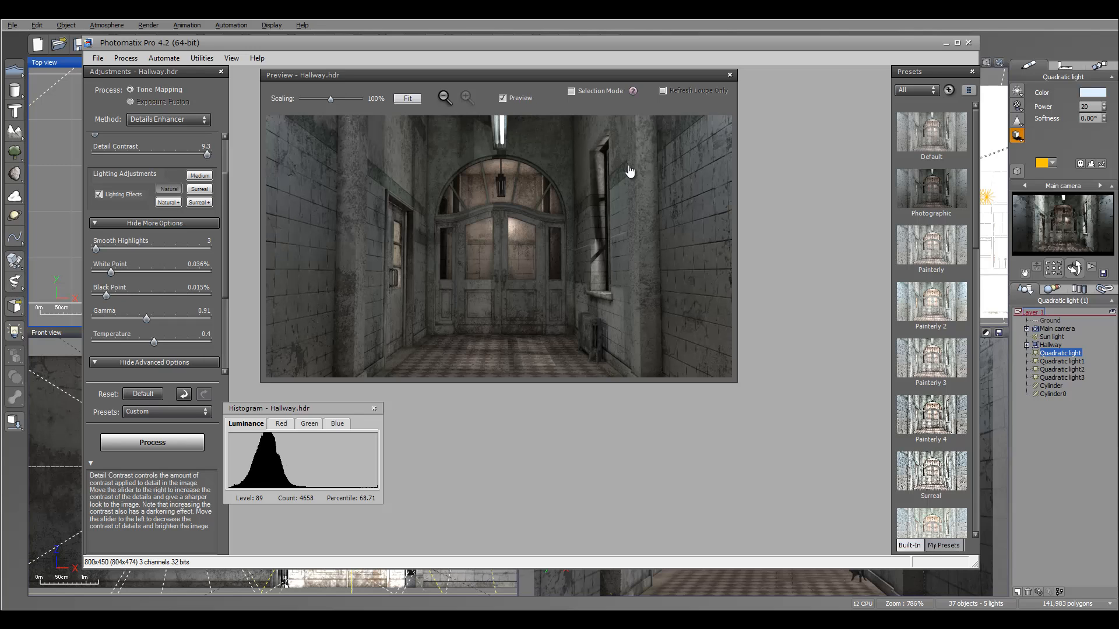
{"action": "left_click", "coordinate": [168, 202]}
{"action": "left_click", "coordinate": [169, 189]}
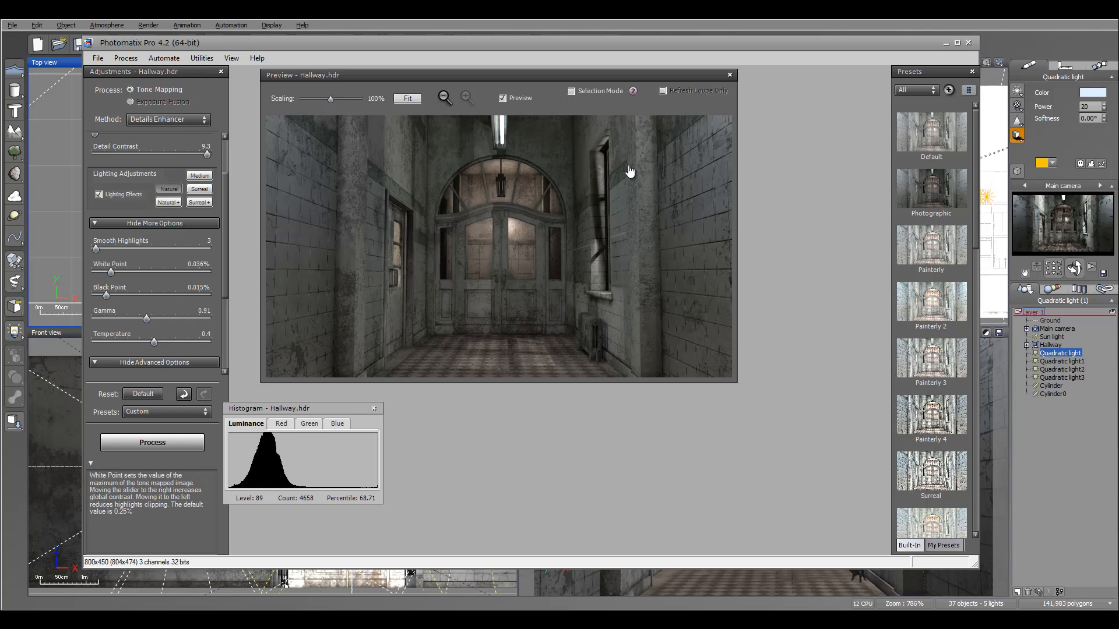
Set White Point to 0.000% and Black Point to 0.072%.
{"action": "mouse_move", "coordinate": [96, 248]}
{"action": "left_mouse_down"}
{"action": "mouse_move", "coordinate": [203, 249]}
{"action": "mouse_move", "coordinate": [96, 248]}
{"action": "left_mouse_up"}
{"action": "mouse_move", "coordinate": [111, 272]}
{"action": "left_mouse_down"}
{"action": "mouse_move", "coordinate": [210, 272]}
{"action": "mouse_move", "coordinate": [93, 272]}
{"action": "mouse_move", "coordinate": [202, 296]}
{"action": "left_mouse_up"}
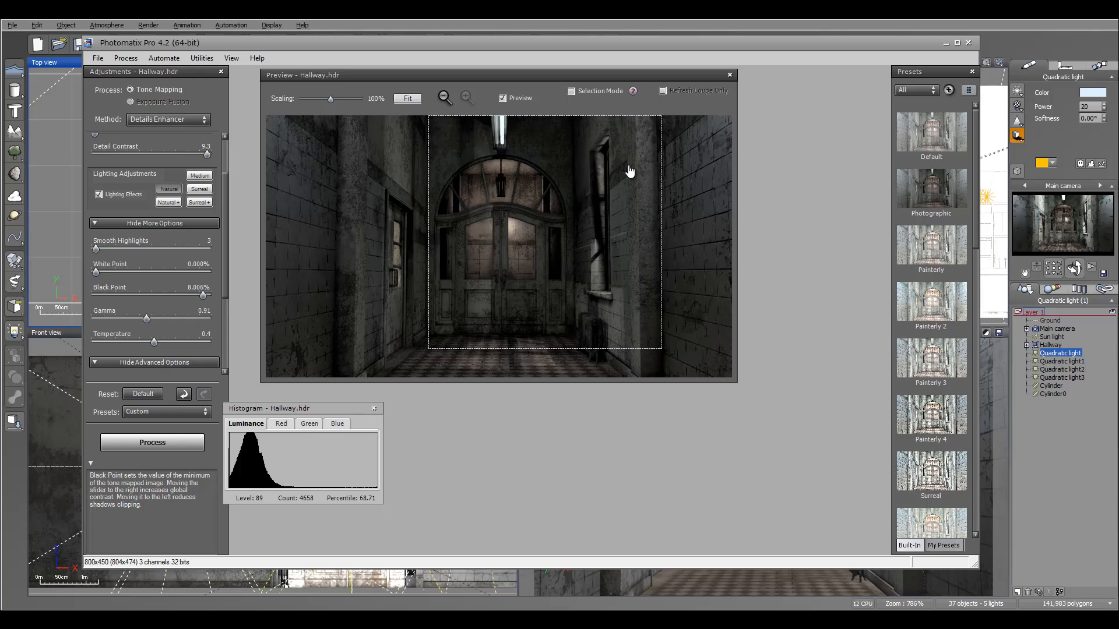
{"action": "left_click_drag", "start_coordinate": [203, 296], "coordinate": [164, 296]}
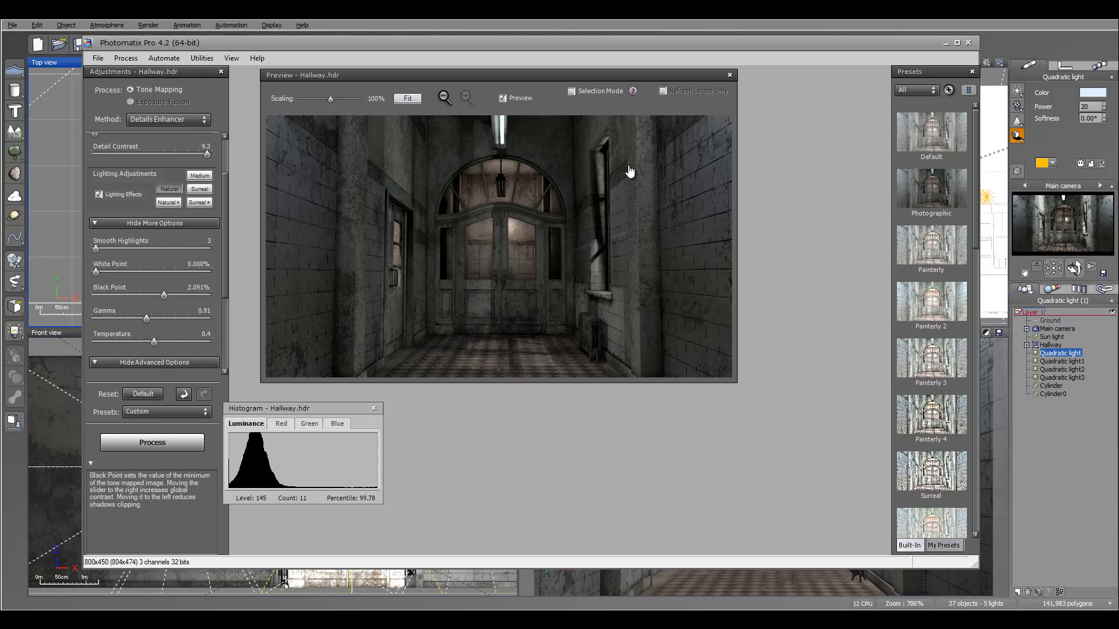
{"action": "left_click_drag", "start_coordinate": [164, 295], "coordinate": [116, 295]}
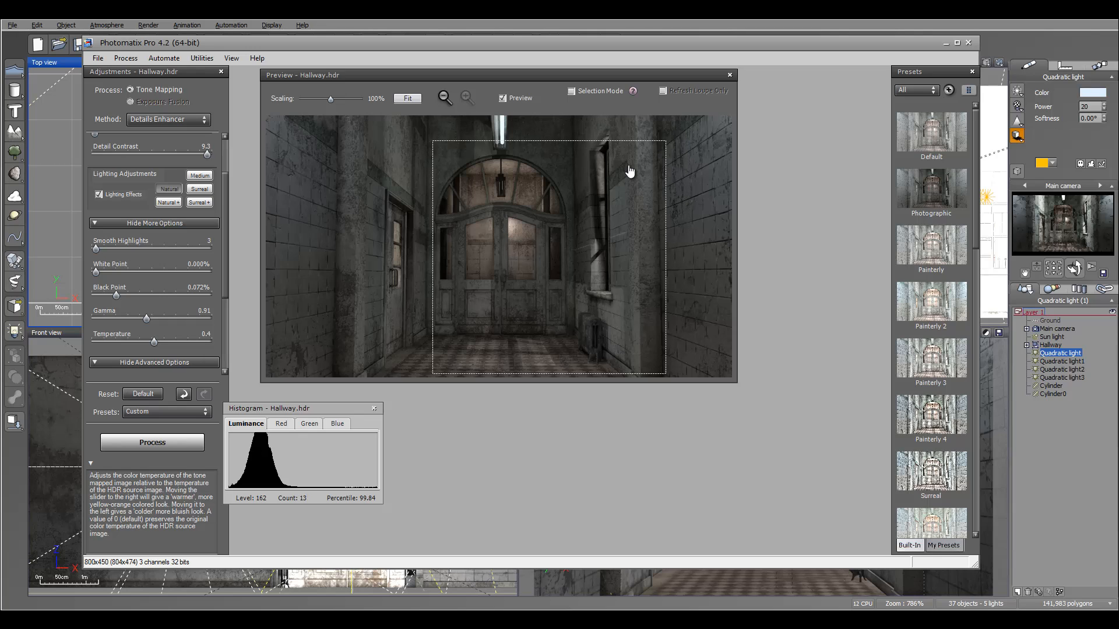
Set Gamma to 0.92 and Temperature to 0.5.
{"action": "left_click_drag", "start_coordinate": [146, 319], "coordinate": [154, 342]}
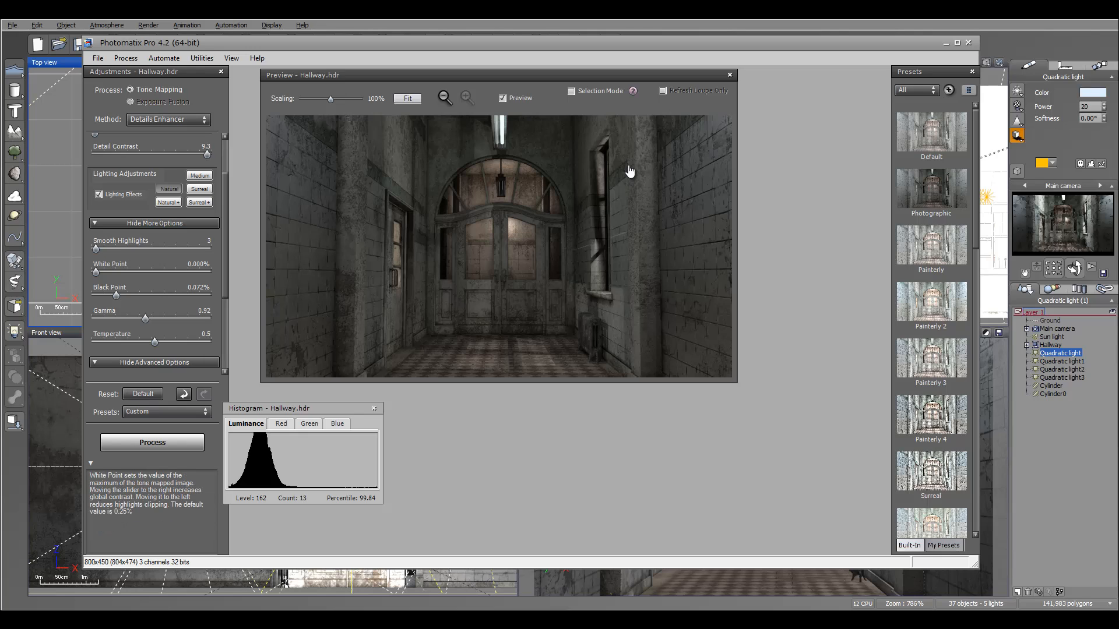
{"action": "scroll", "coordinate": [155, 254], "scroll_direction": "down", "scroll_amount": 3}
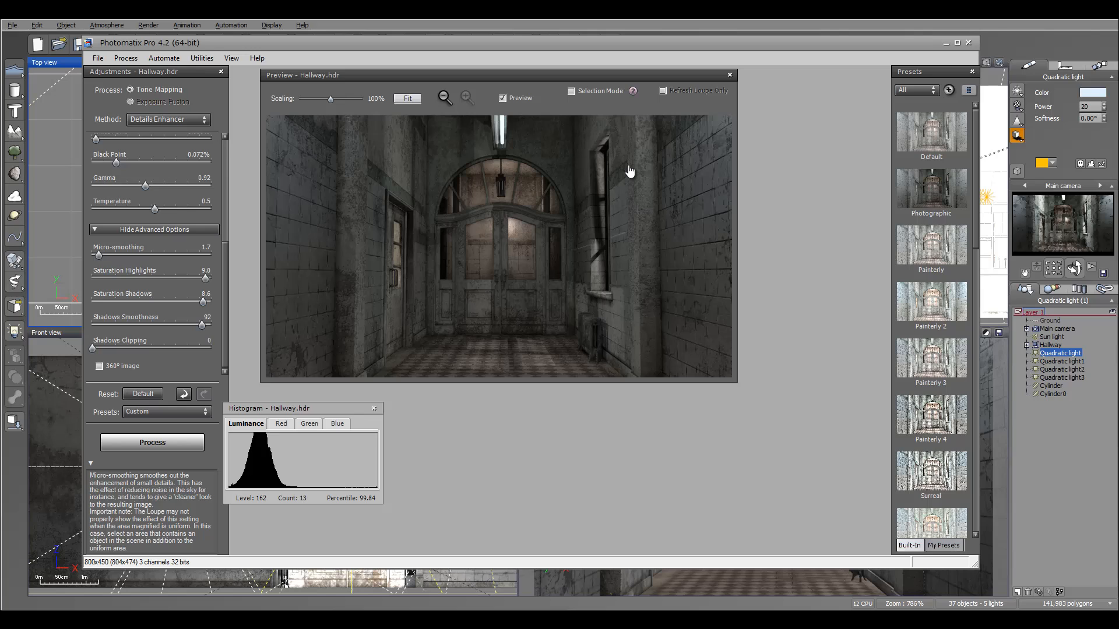
Set Micro-smoothing to 0.8 and process the tone mapping.
{"action": "mouse_move", "coordinate": [99, 256]}
{"action": "left_mouse_down"}
{"action": "mouse_move", "coordinate": [196, 255]}
{"action": "mouse_move", "coordinate": [95, 256]}
{"action": "left_mouse_up"}
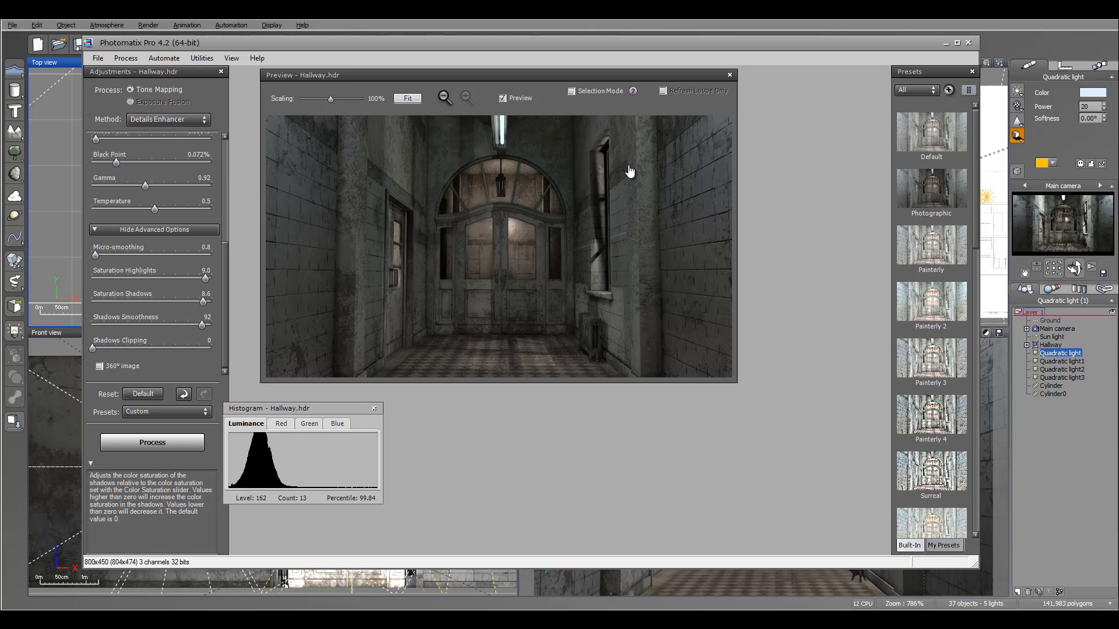
{"action": "mouse_move", "coordinate": [203, 302]}
{"action": "left_mouse_down"}
{"action": "mouse_move", "coordinate": [98, 302]}
{"action": "mouse_move", "coordinate": [213, 302]}
{"action": "mouse_move", "coordinate": [96, 325]}
{"action": "mouse_move", "coordinate": [199, 325]}
{"action": "left_mouse_up"}
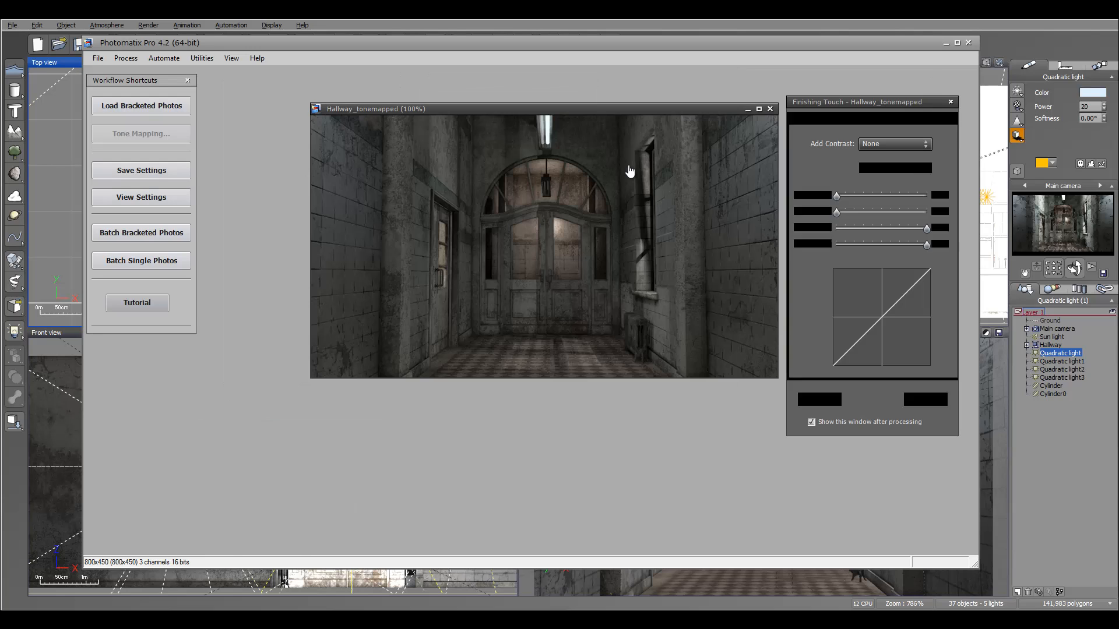
In Finishing Touch, set the contrast Lights to 5 and Darks to -13.
{"action": "left_click_drag", "start_coordinate": [542, 109], "coordinate": [493, 109]}
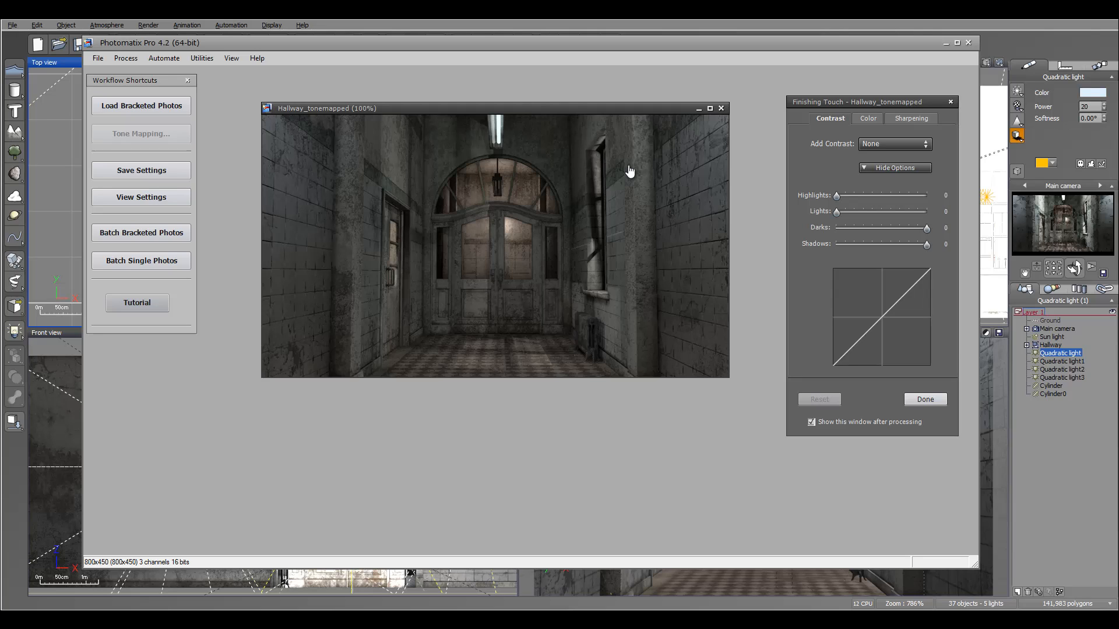
{"action": "mouse_move", "coordinate": [837, 196]}
{"action": "left_mouse_down"}
{"action": "mouse_move", "coordinate": [861, 196]}
{"action": "mouse_move", "coordinate": [837, 196]}
{"action": "mouse_move", "coordinate": [840, 212]}
{"action": "mouse_move", "coordinate": [856, 212]}
{"action": "mouse_move", "coordinate": [841, 212]}
{"action": "left_mouse_up"}
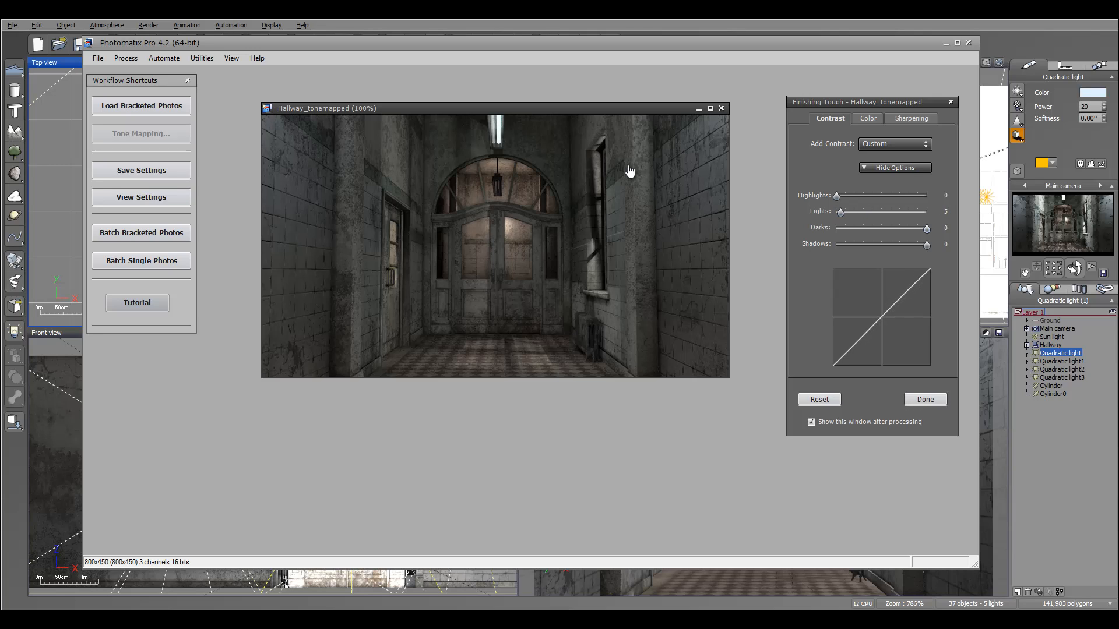
{"action": "mouse_move", "coordinate": [926, 228]}
{"action": "left_mouse_down"}
{"action": "mouse_move", "coordinate": [904, 228]}
{"action": "mouse_move", "coordinate": [915, 228]}
{"action": "left_mouse_up"}
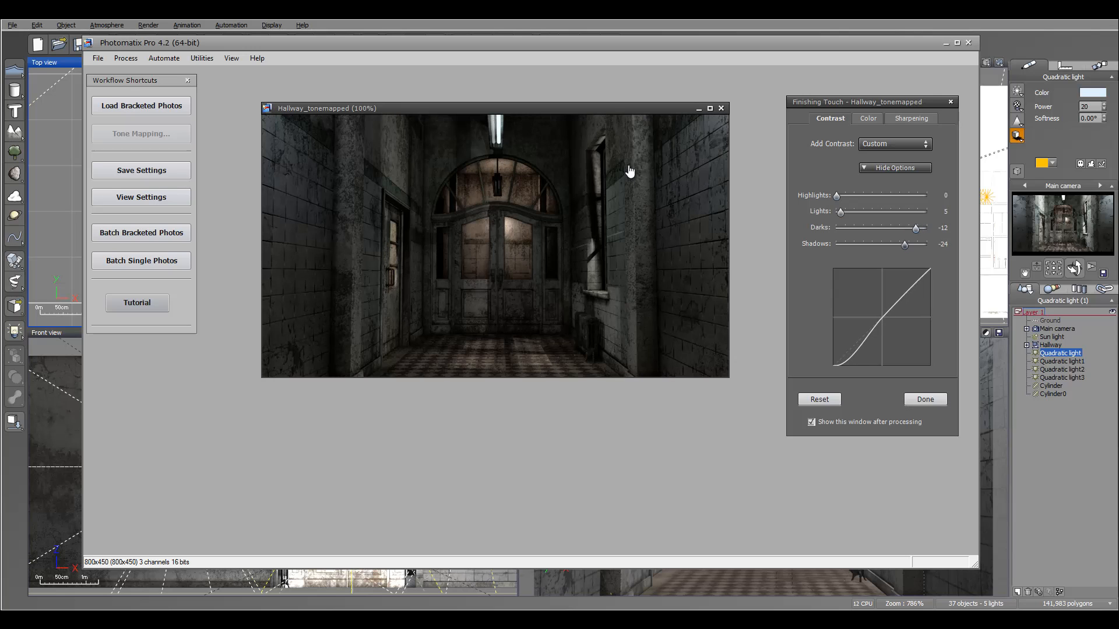
{"action": "left_click_drag", "start_coordinate": [916, 228], "coordinate": [914, 227]}
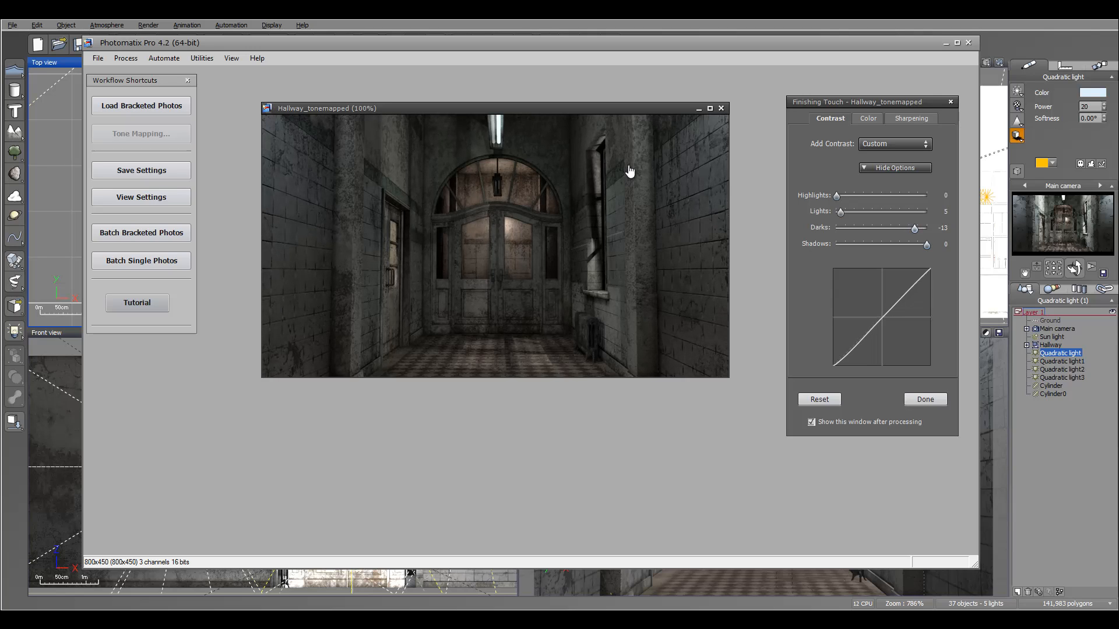
Apply sharpening with Amount 50, Radius 1 and Threshold 2.
{"action": "left_click", "coordinate": [911, 118]}
{"action": "mouse_move", "coordinate": [837, 196]}
{"action": "left_mouse_down"}
{"action": "mouse_move", "coordinate": [870, 196]}
{"action": "mouse_move", "coordinate": [849, 228]}
{"action": "mouse_move", "coordinate": [840, 227]}
{"action": "mouse_move", "coordinate": [868, 196]}
{"action": "mouse_move", "coordinate": [912, 196]}
{"action": "mouse_move", "coordinate": [836, 196]}
{"action": "mouse_move", "coordinate": [927, 196]}
{"action": "mouse_move", "coordinate": [859, 196]}
{"action": "mouse_move", "coordinate": [845, 227]}
{"action": "left_mouse_up"}
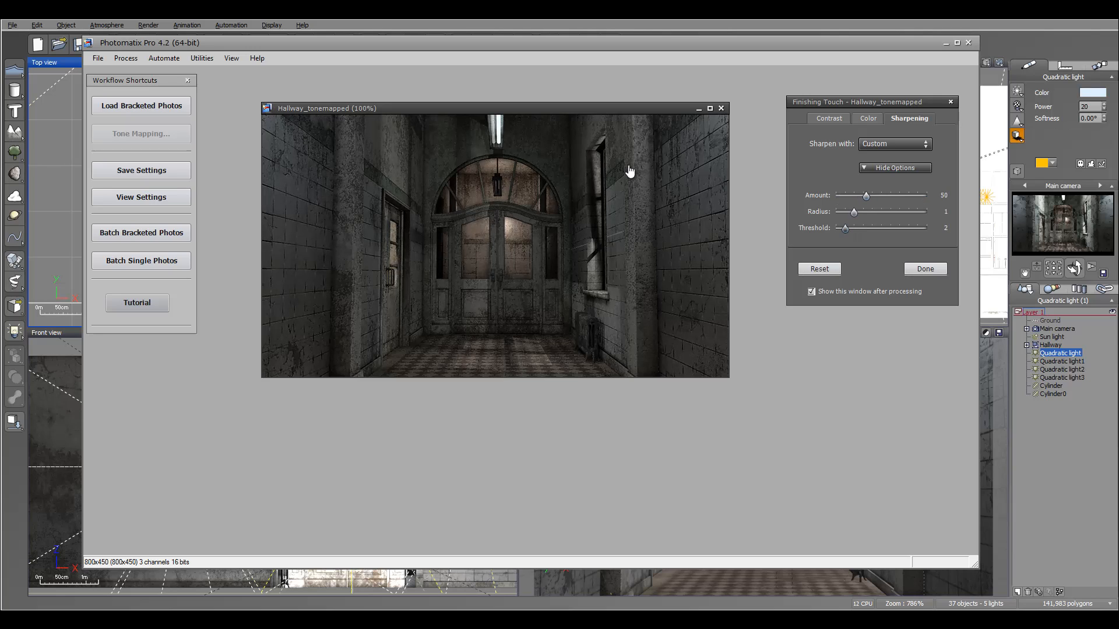
Raise the saturation of Red to 8, Orange to 23, Yellow to 43 and Aqua to 72.
{"action": "left_click", "coordinate": [868, 119]}
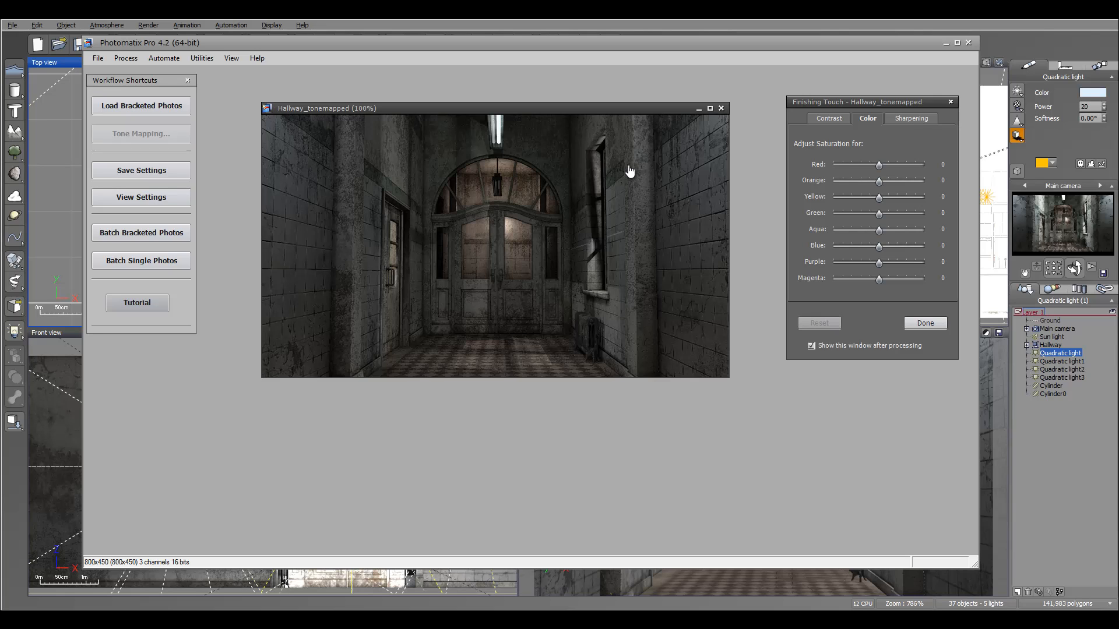
{"action": "mouse_move", "coordinate": [879, 198]}
{"action": "left_mouse_down"}
{"action": "mouse_move", "coordinate": [925, 198]}
{"action": "mouse_move", "coordinate": [842, 198]}
{"action": "mouse_move", "coordinate": [924, 198]}
{"action": "mouse_move", "coordinate": [898, 198]}
{"action": "mouse_move", "coordinate": [896, 182]}
{"action": "mouse_move", "coordinate": [835, 182]}
{"action": "mouse_move", "coordinate": [906, 182]}
{"action": "mouse_move", "coordinate": [890, 182]}
{"action": "mouse_move", "coordinate": [882, 165]}
{"action": "left_mouse_up"}
{"action": "left_click_drag", "start_coordinate": [879, 231], "coordinate": [911, 231]}
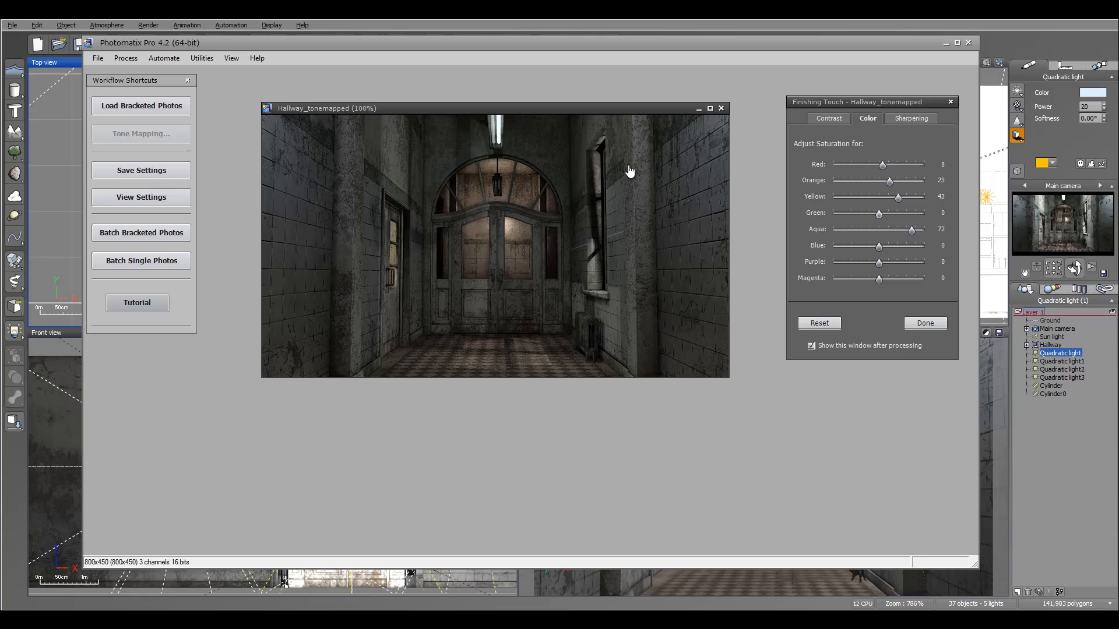
{"action": "mouse_move", "coordinate": [879, 263]}
{"action": "left_mouse_down"}
{"action": "mouse_move", "coordinate": [920, 246]}
{"action": "mouse_move", "coordinate": [907, 246]}
{"action": "left_mouse_up"}
Save the tone-mapped image as Hallway_tonemapped.tif.
{"action": "key", "text": "ctrl+s"}
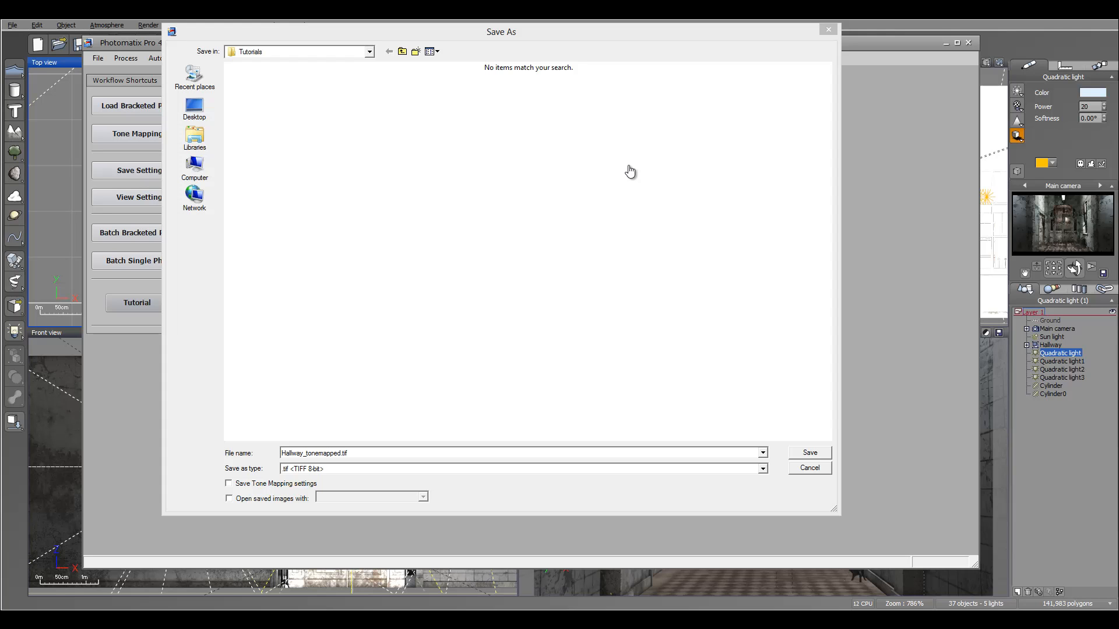
{"action": "key", "text": "Return"}
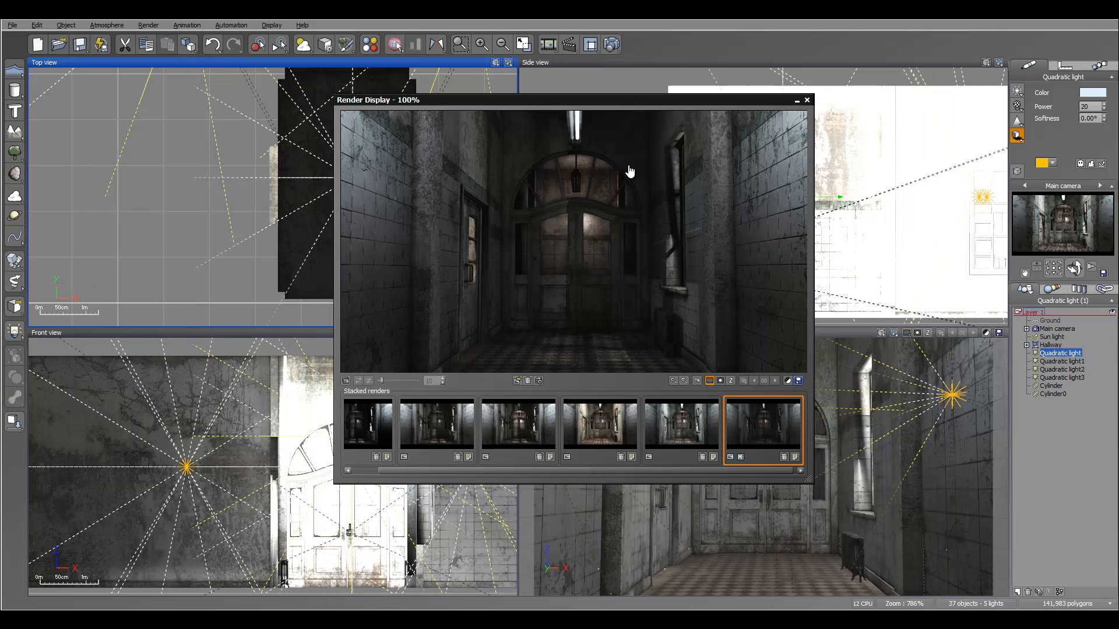
In Vue, save the rendered image as a JPEG named Hallway.jpg.
{"action": "key", "text": "ctrl+s"}
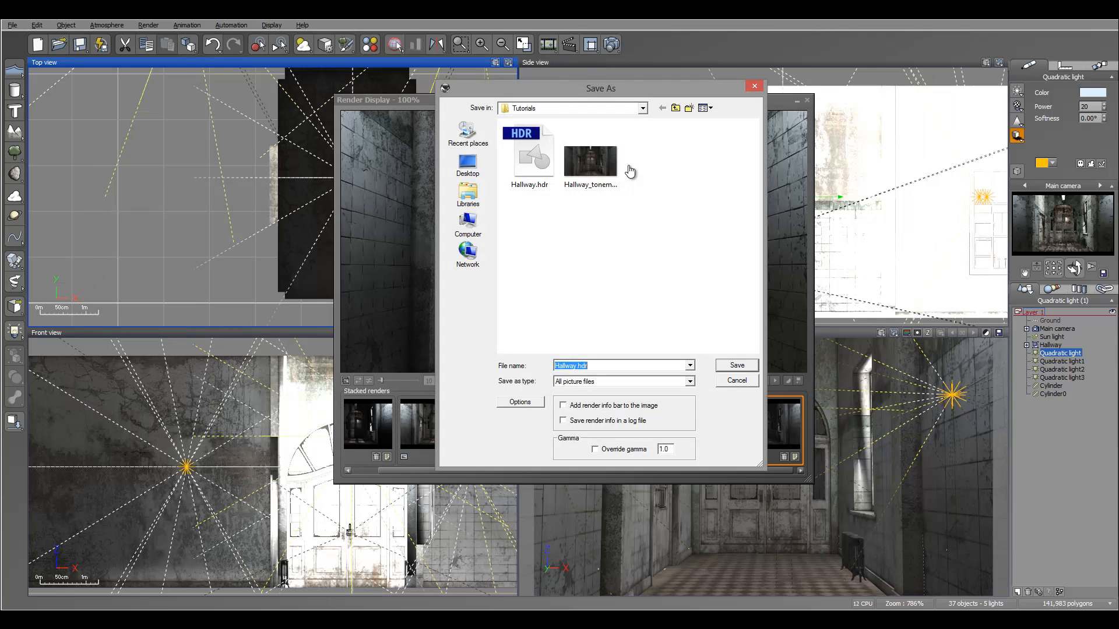
{"action": "key", "text": "Tab"}
{"action": "key", "text": "alt+Down"}
{"action": "key", "text": "Down"}
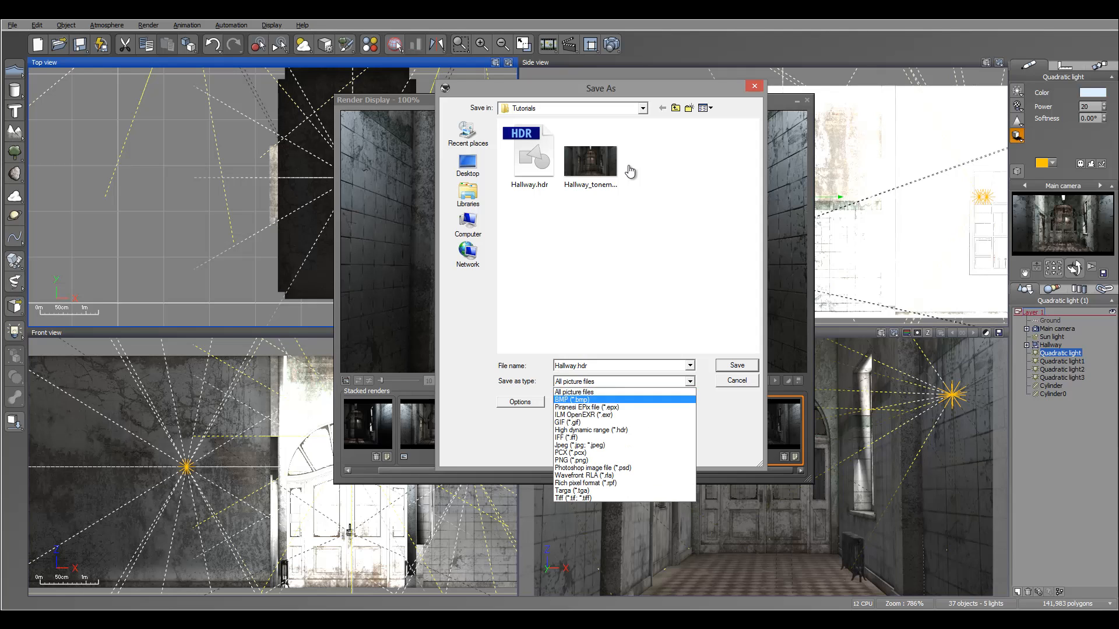
{"action": "key", "text": "Up"}
{"action": "key", "text": "Down"}
{"action": "key", "text": "Down"}
{"action": "key", "text": "Down"}
{"action": "key", "text": "Down"}
{"action": "key", "text": "Down"}
{"action": "key", "text": "Down"}
{"action": "key", "text": "Down"}
{"action": "key", "text": "Return"}
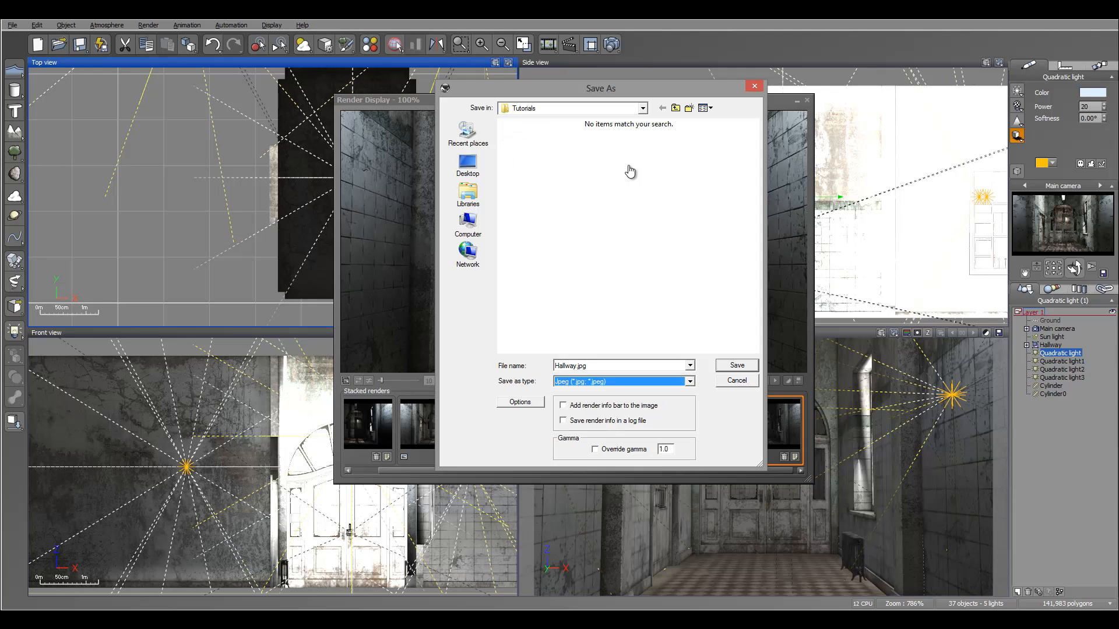
{"action": "key", "text": "Return"}
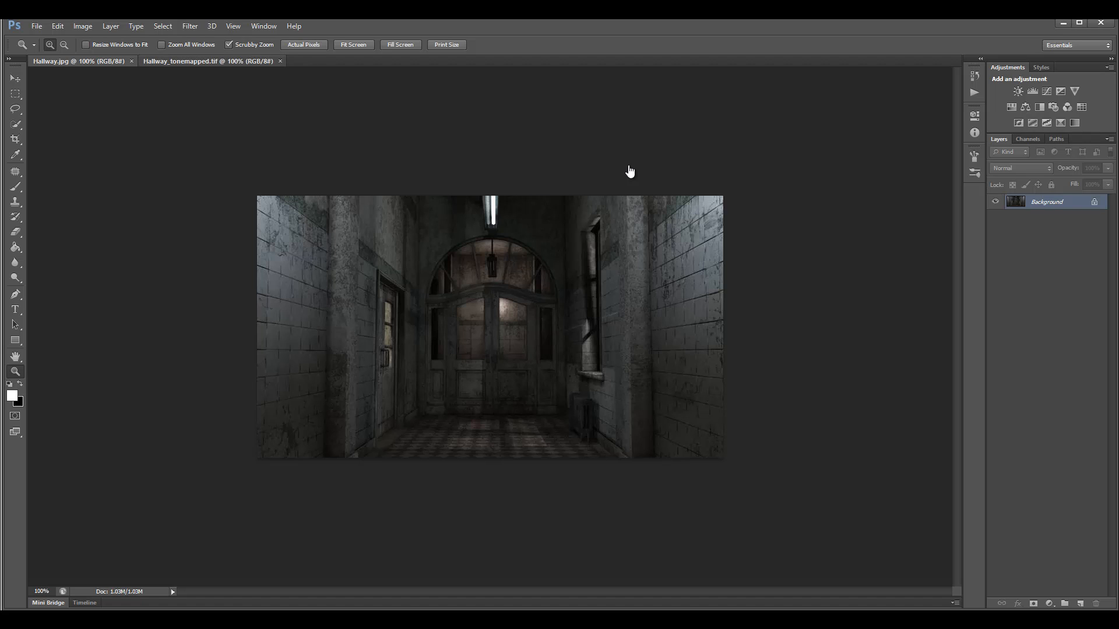
In Photoshop, compare the Hallway.jpg render against the Hallway_tonemapped.tif image.
{"action": "key", "text": "ctrl+Tab"}
{"action": "key", "text": "ctrl+Tab"}
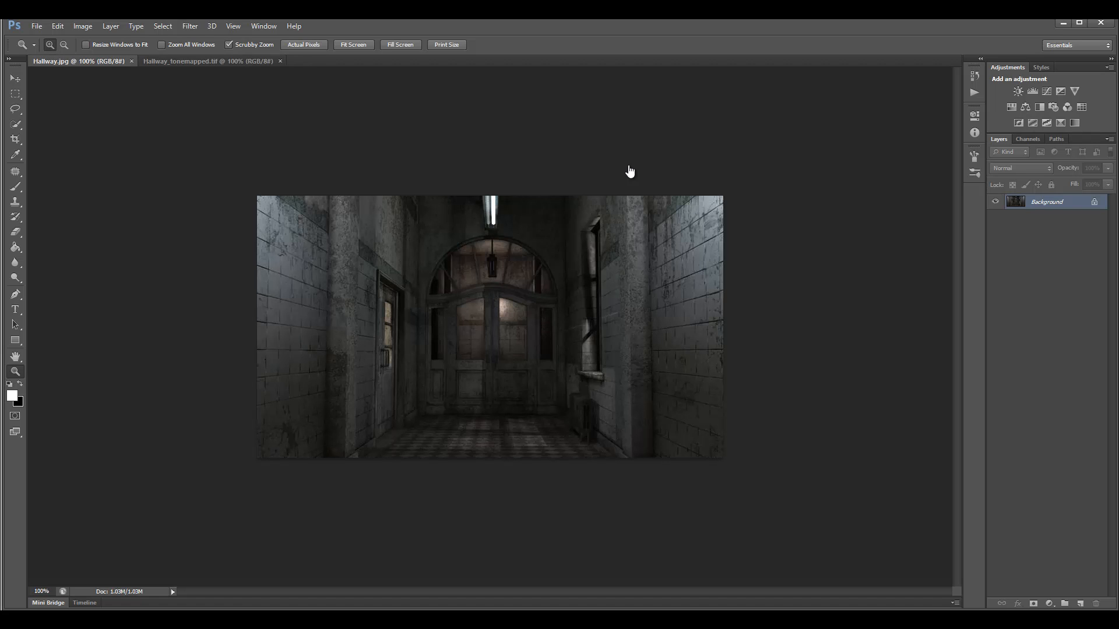
{"action": "key", "text": "ctrl+Tab"}
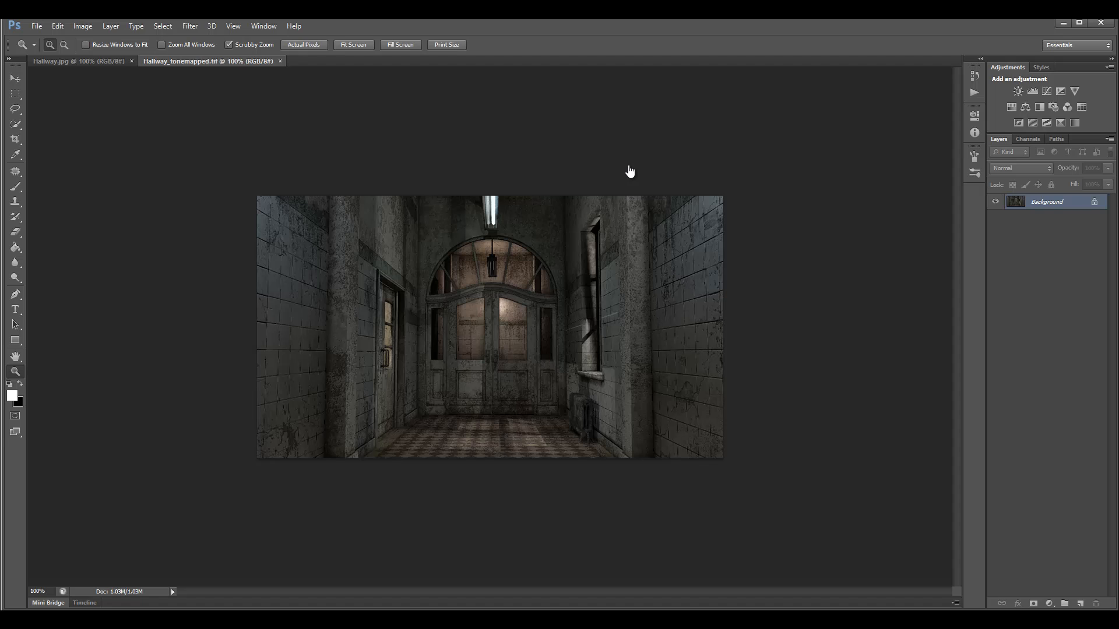
{"action": "key", "text": "ctrl+Tab"}
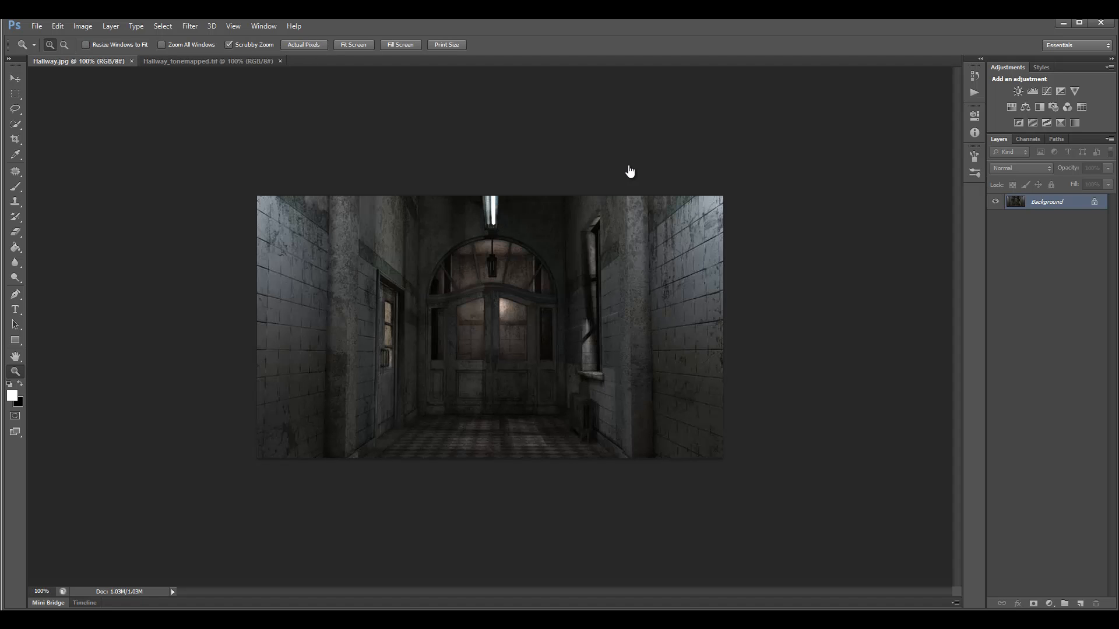
{"action": "key", "text": "ctrl+Tab"}
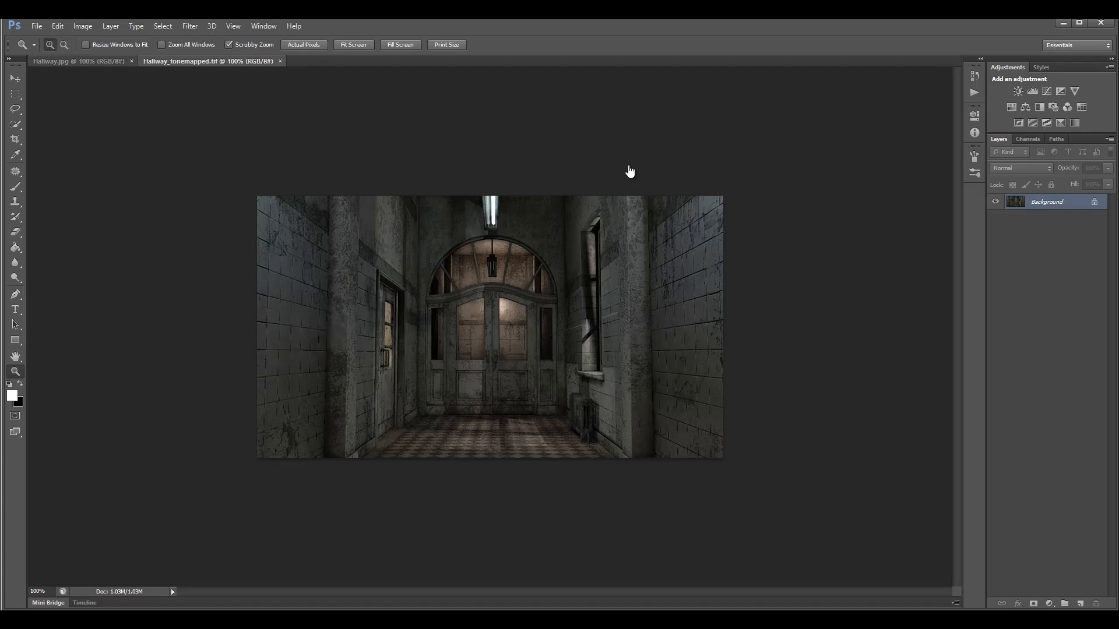
{"action": "key", "text": "ctrl+Tab"}
{"action": "key", "text": "ctrl+Tab"}
{"action": "key", "text": "ctrl+Tab"}
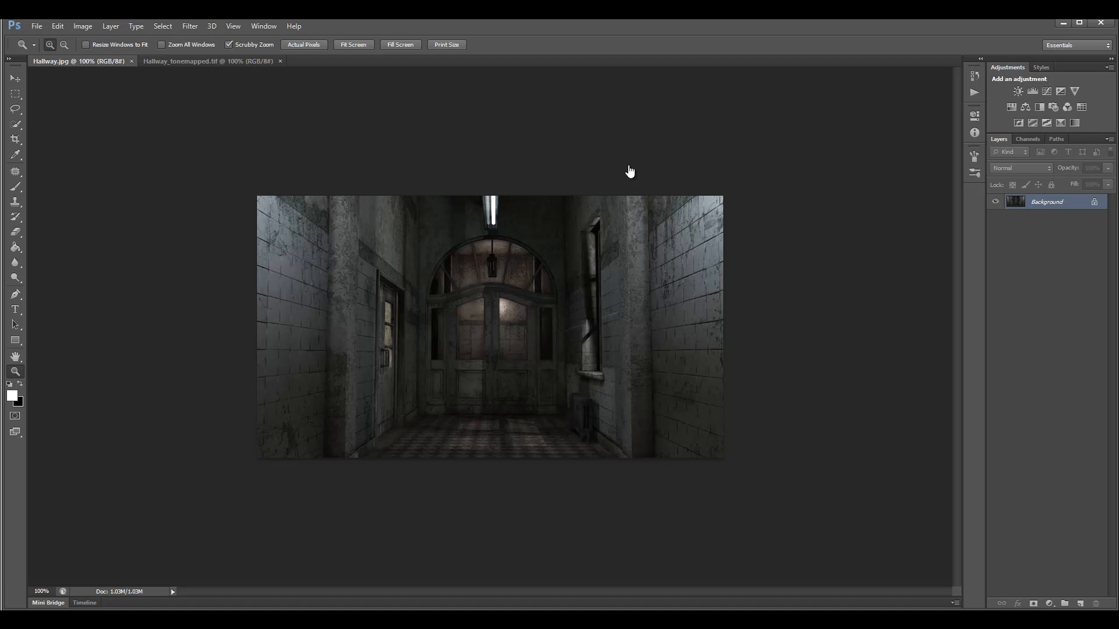
{"action": "key", "text": "ctrl+Tab"}
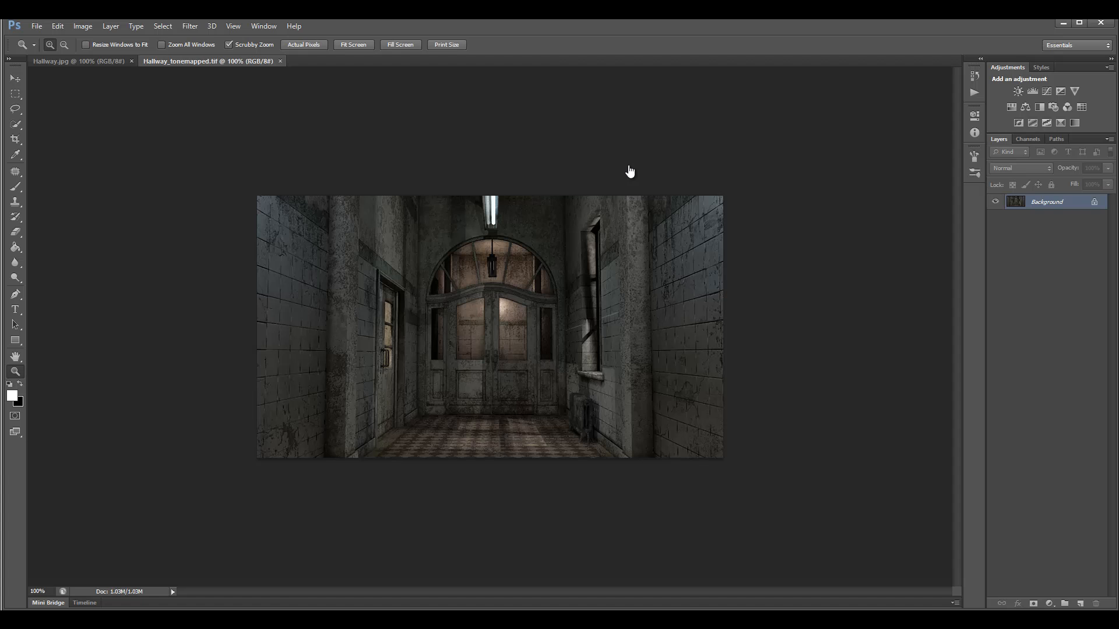
{"action": "key", "text": "ctrl+Tab"}
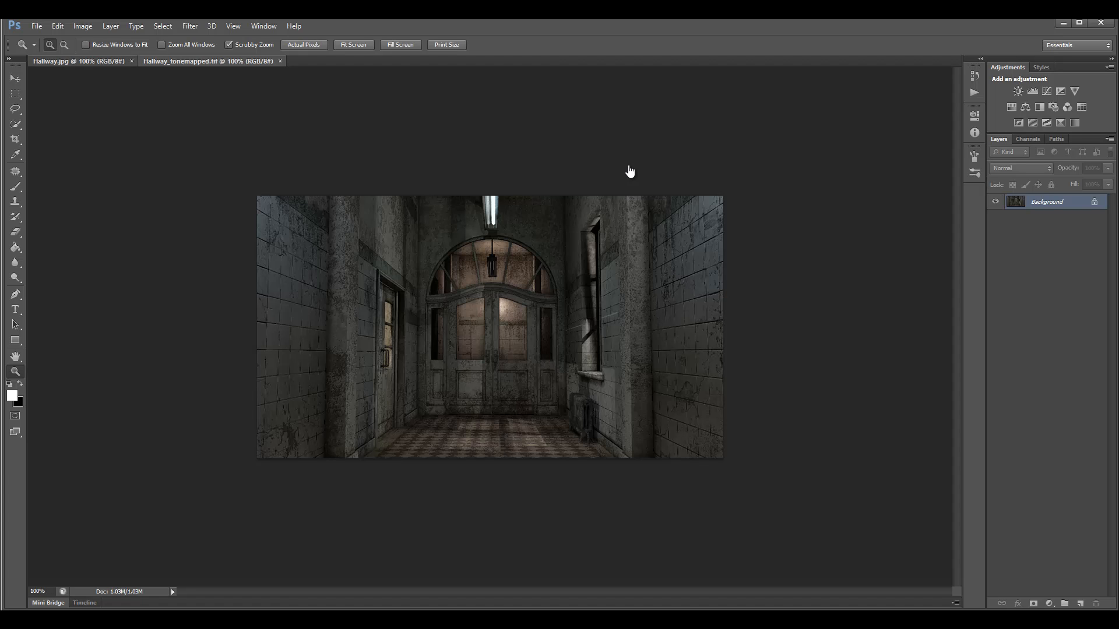
{"action": "key", "text": "ctrl+Tab"}
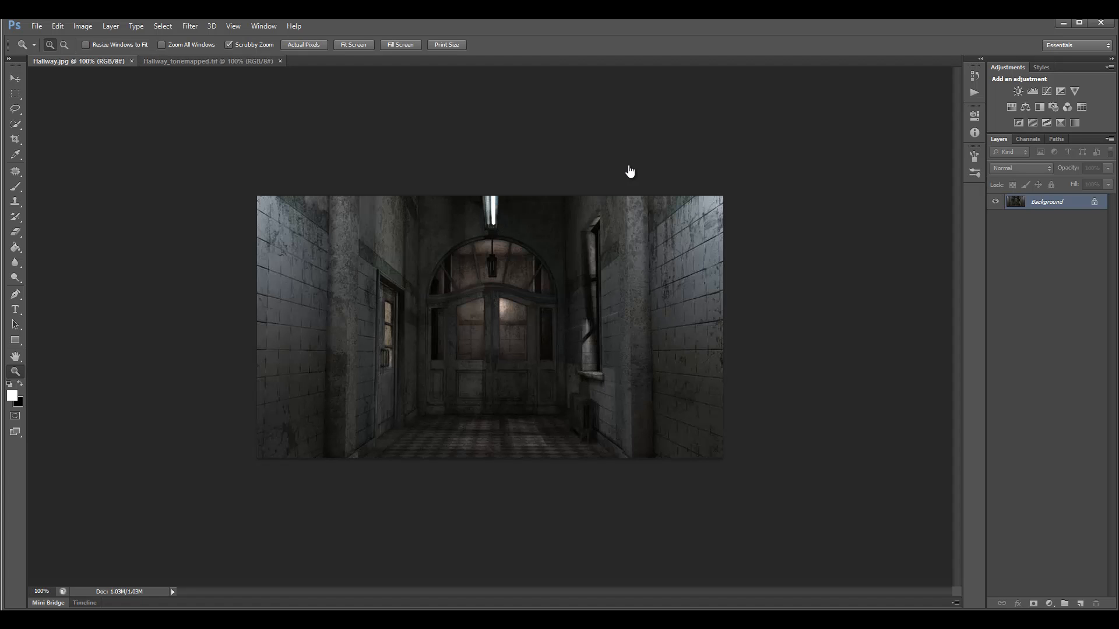